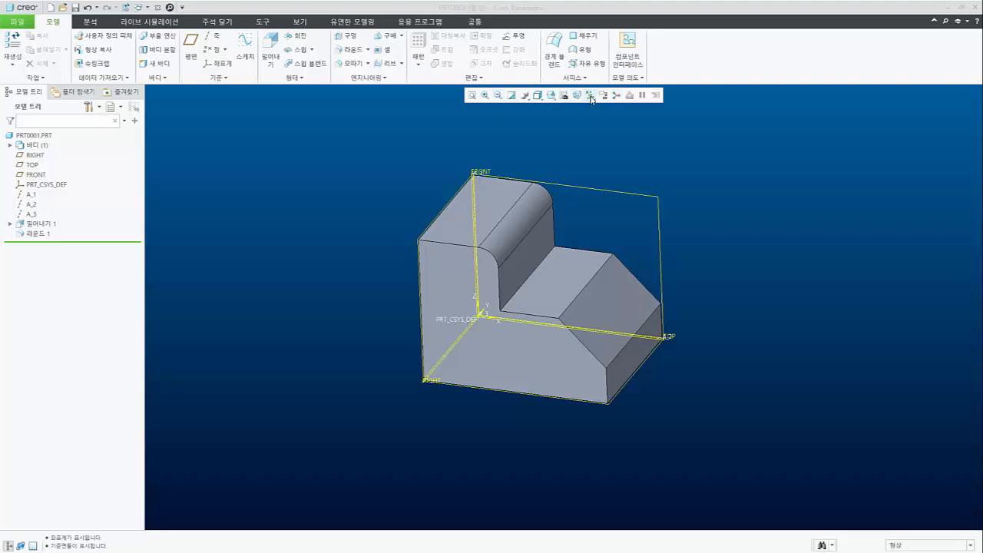
Hide all datum axes, points, coordinate systems and planes in the graphics view.
click(590, 95)
click(590, 107)
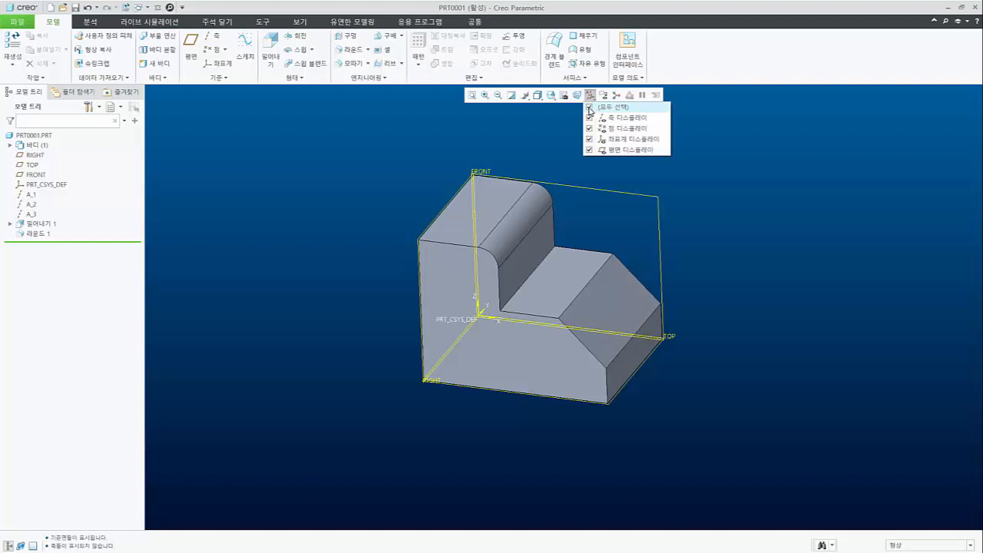
click(482, 144)
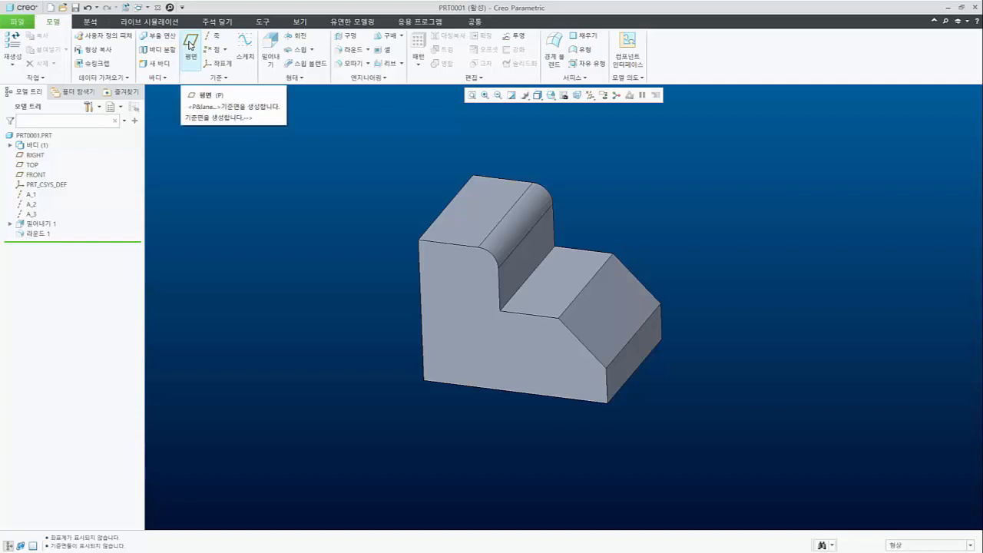
Start a datum plane that references the top face of the block's upper step with the Offset constraint.
click(191, 44)
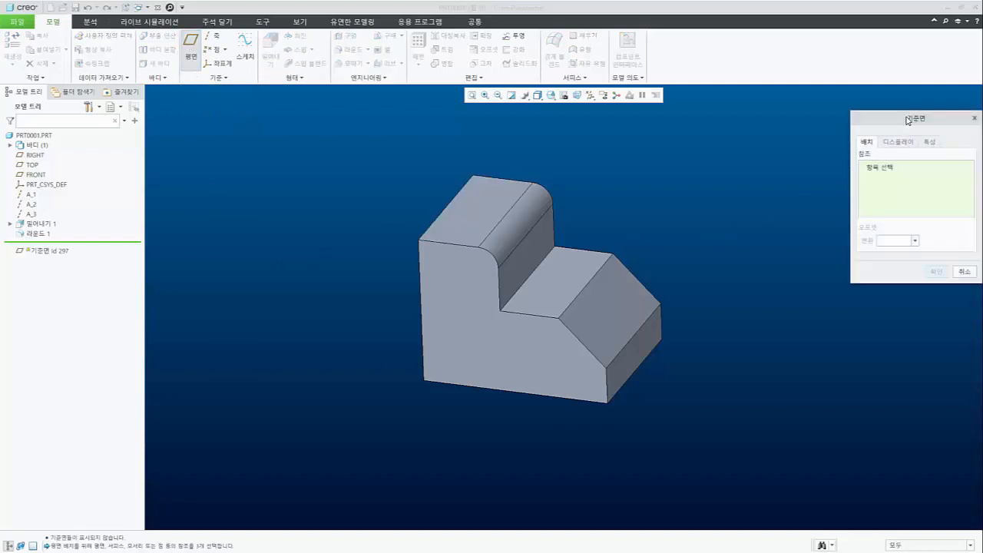
drag(907, 122, 828, 123)
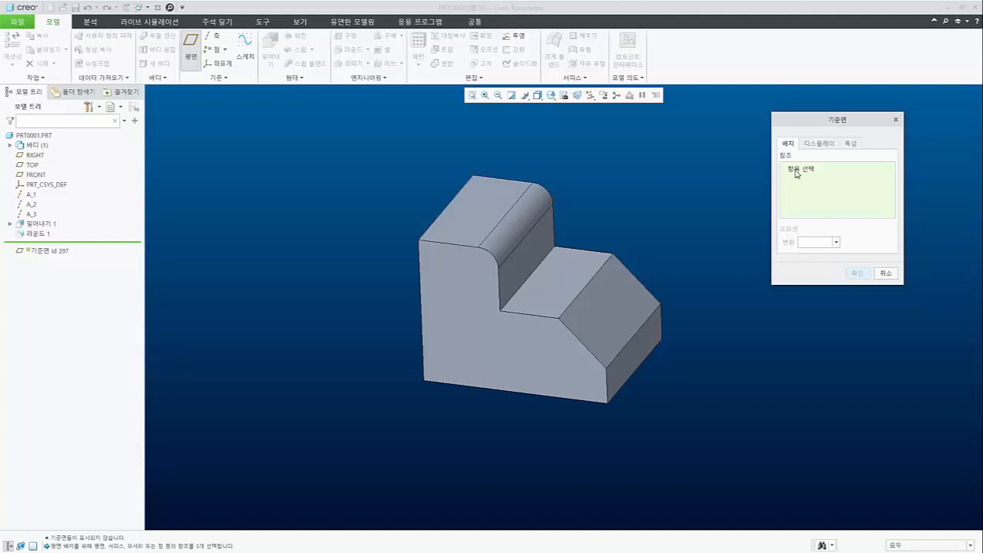
click(482, 202)
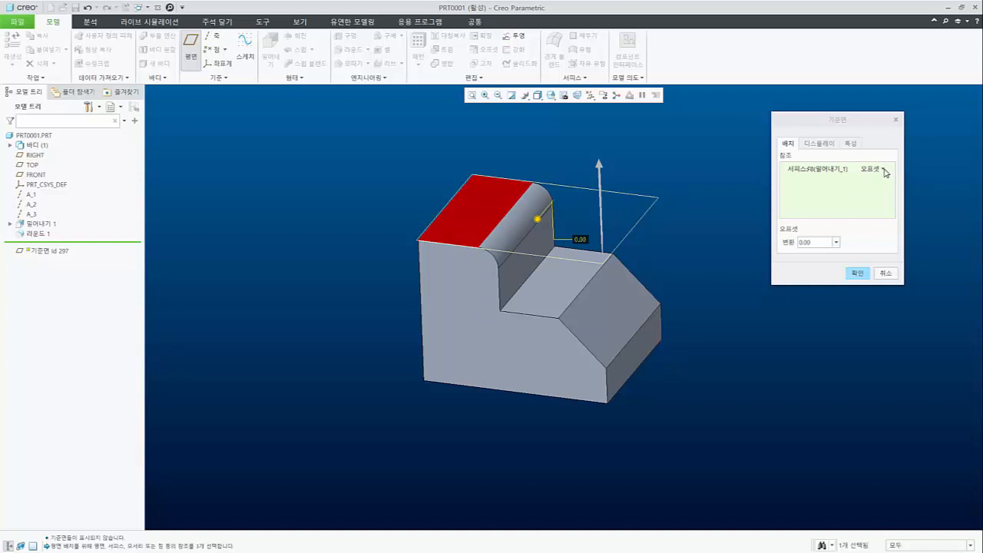
click(887, 173)
click(886, 171)
click(886, 171)
click(887, 170)
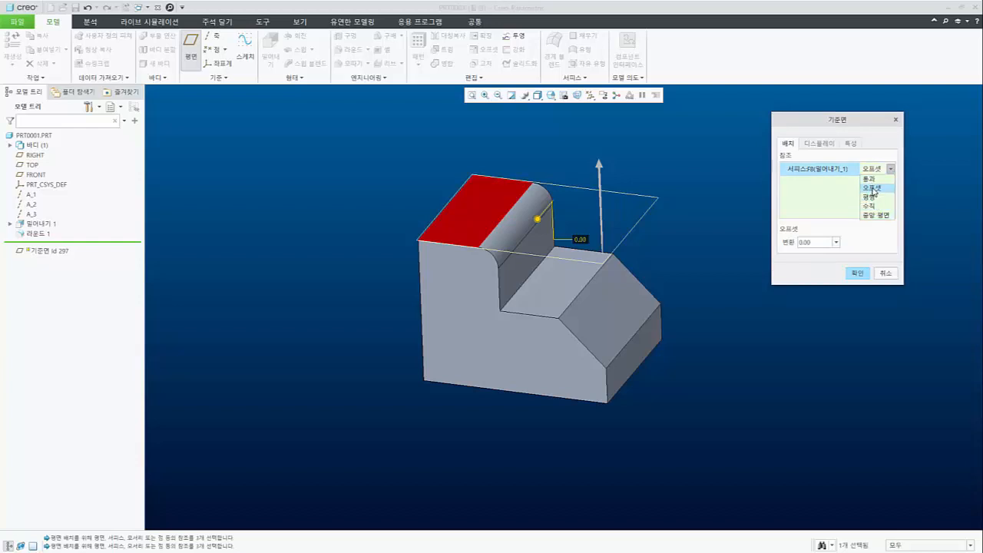
click(873, 191)
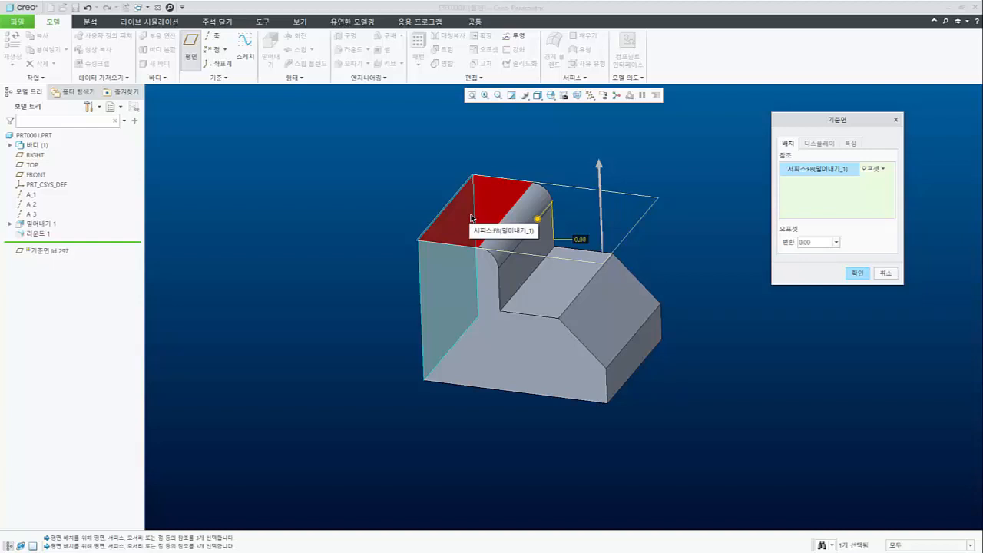
Set the datum plane's offset from the top face to 100.
double_click(804, 242)
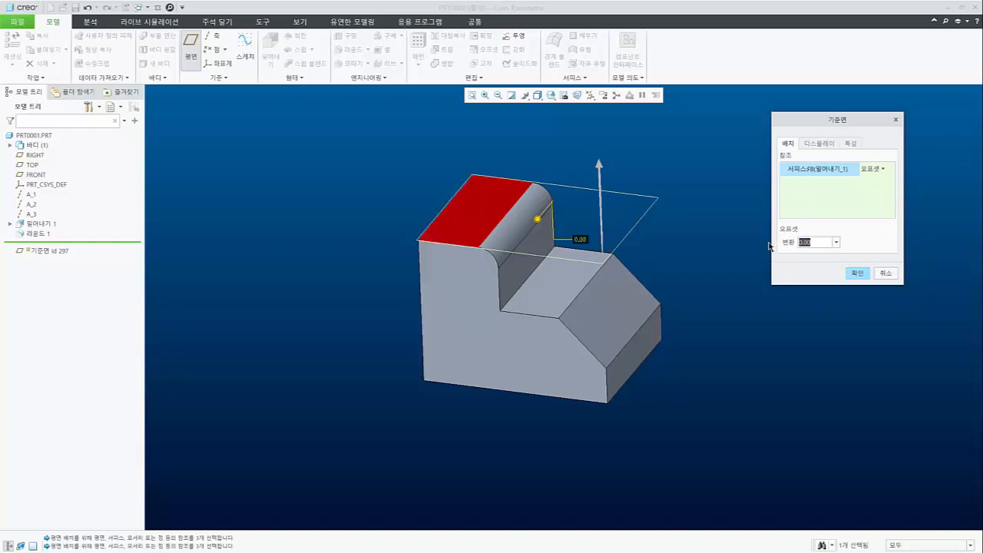
text(100)
key(Return)
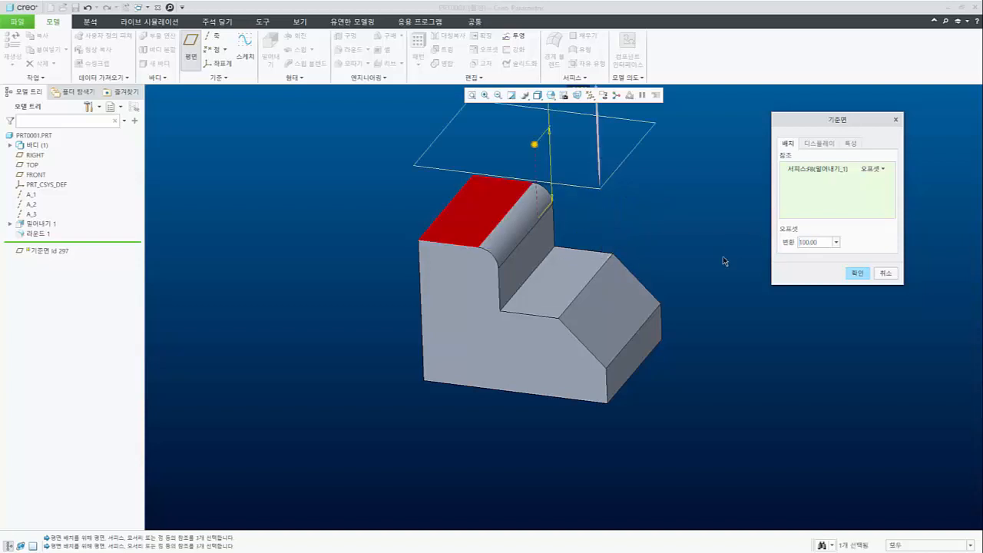
scroll(450, 315, up, 3)
scroll(482, 261, down, 2)
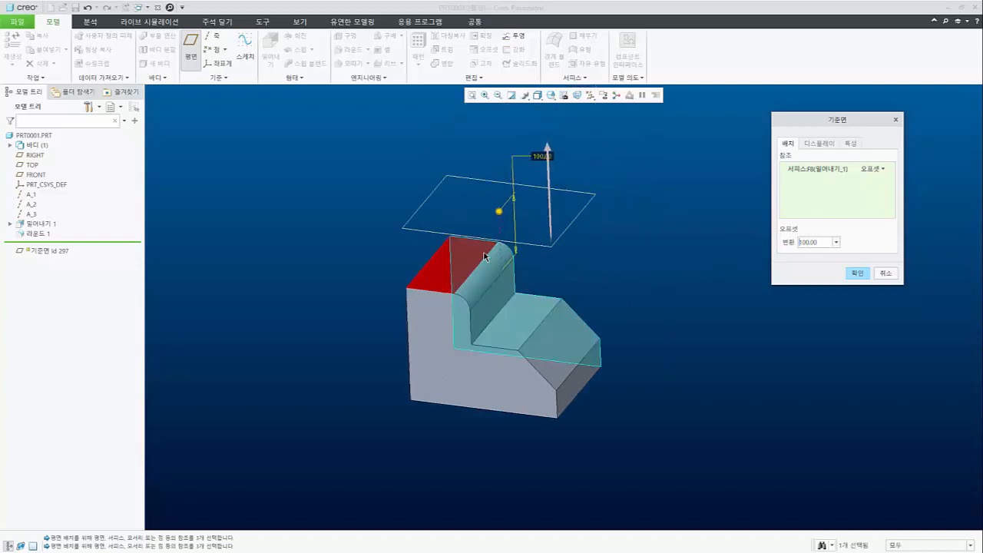
Flip the datum plane's normal direction back and forth, and stretch its offset to about 113.4.
click(547, 161)
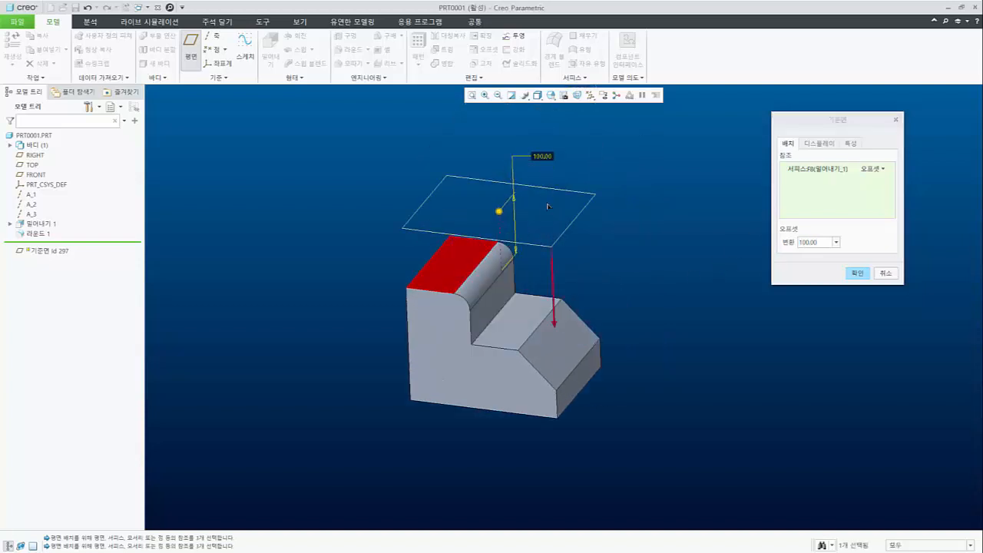
click(552, 293)
click(550, 188)
click(556, 289)
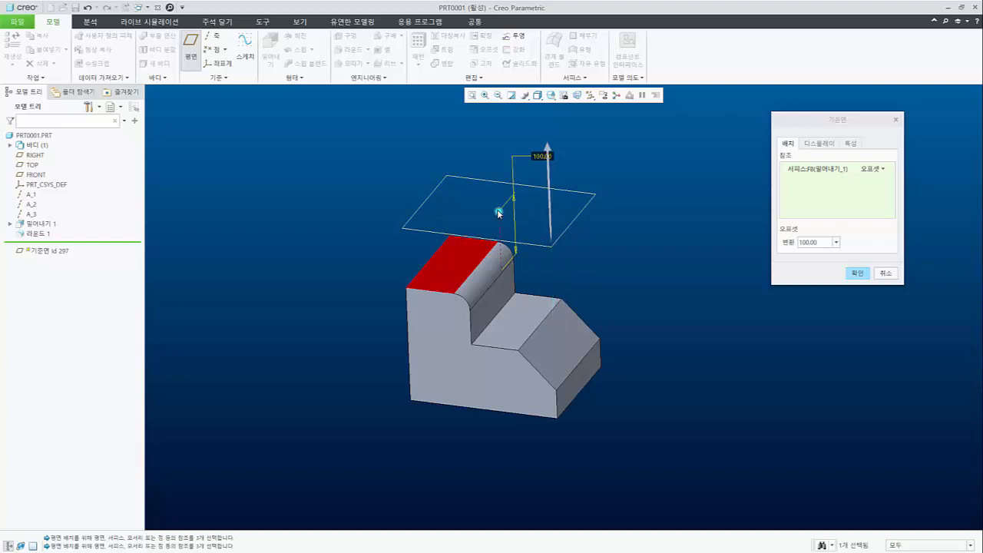
mouse_move(499, 211)
mouse_down()
mouse_move(500, 245)
mouse_move(501, 183)
mouse_move(503, 205)
mouse_up()
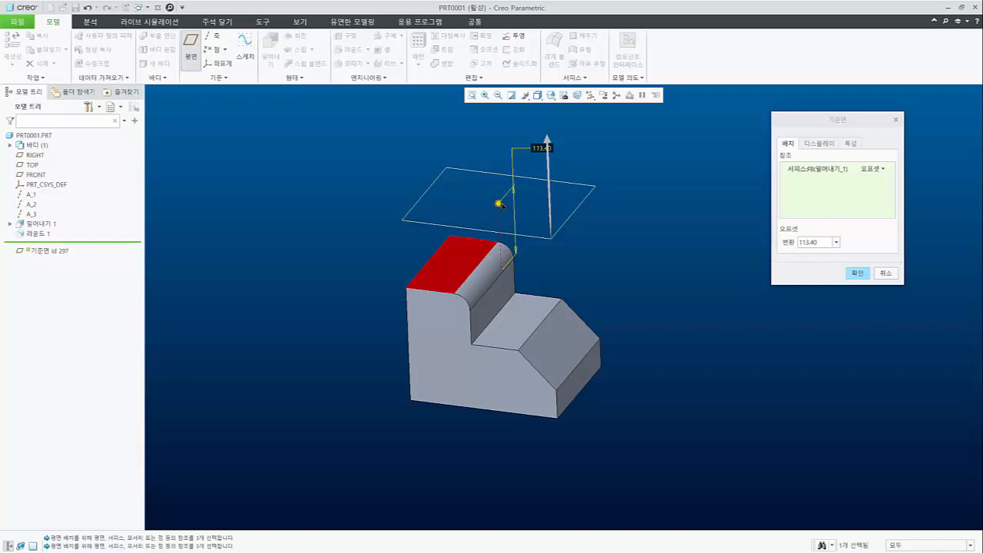
Remove the top face from the datum plane's placement references.
click(806, 172)
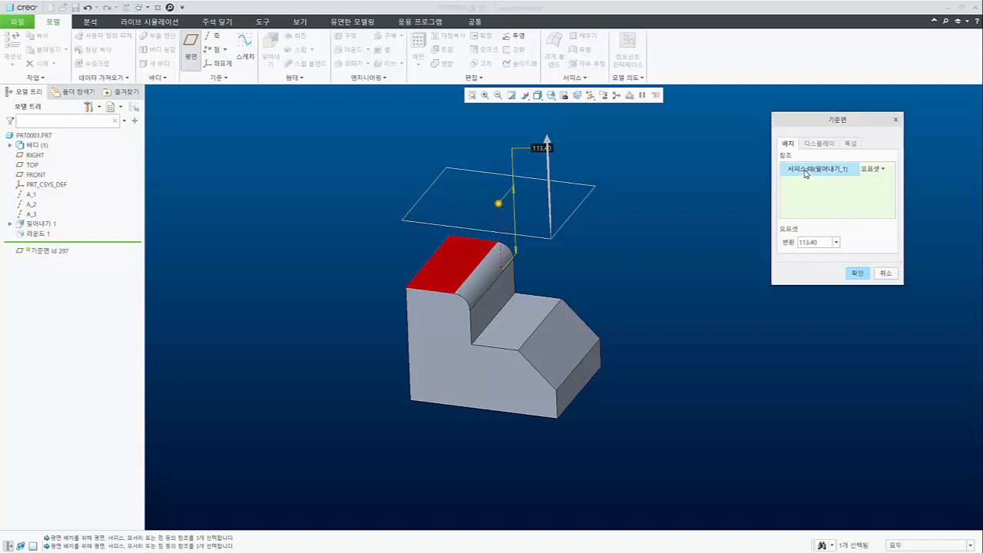
right_click(806, 172)
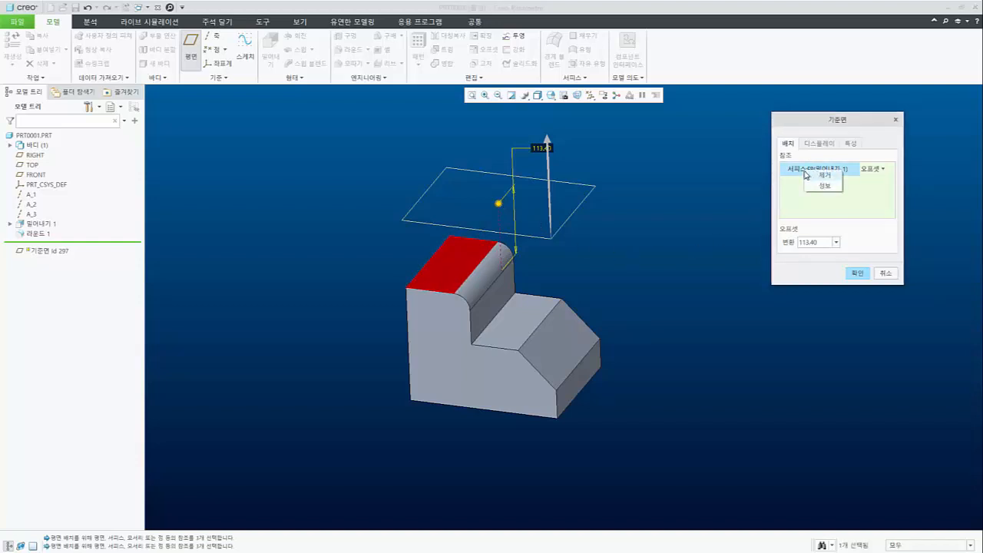
click(799, 175)
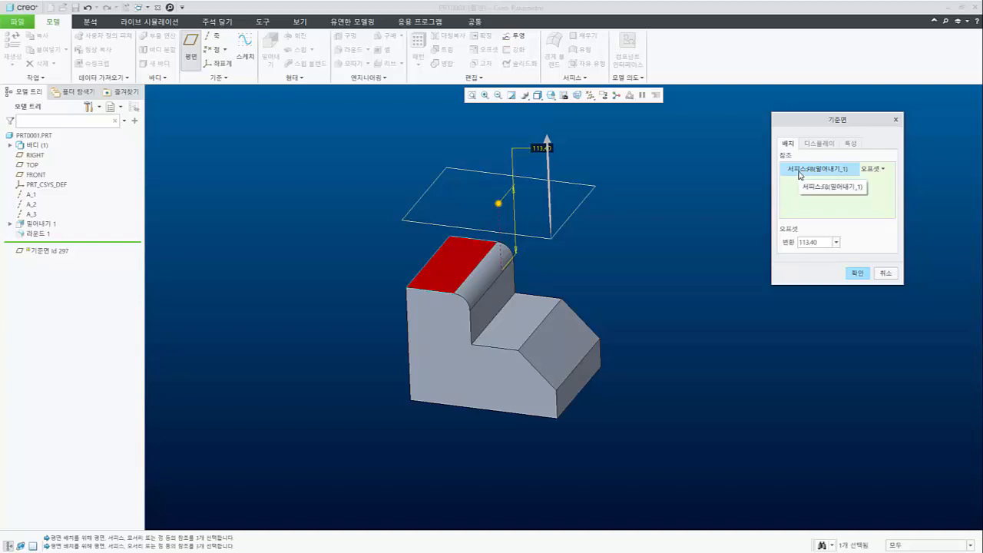
right_click(798, 176)
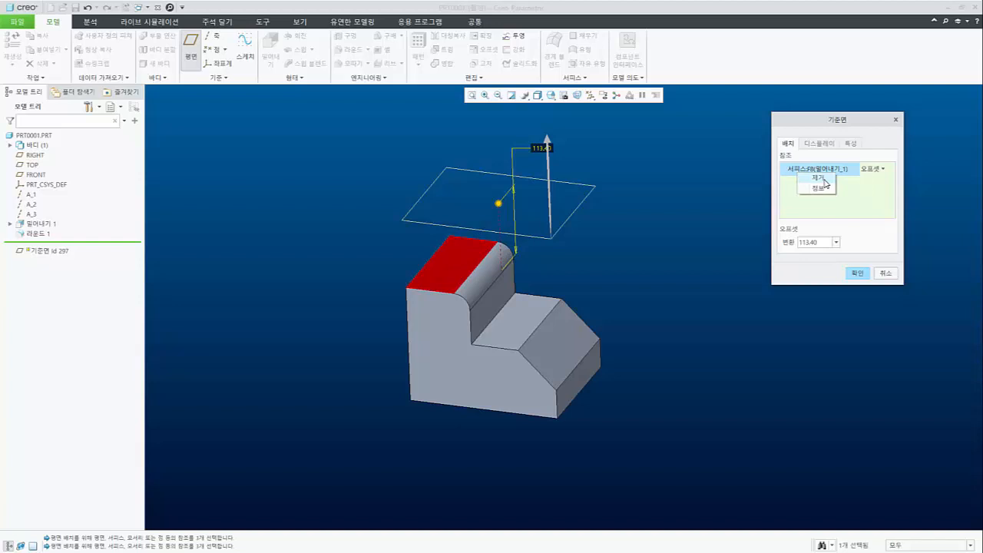
click(819, 177)
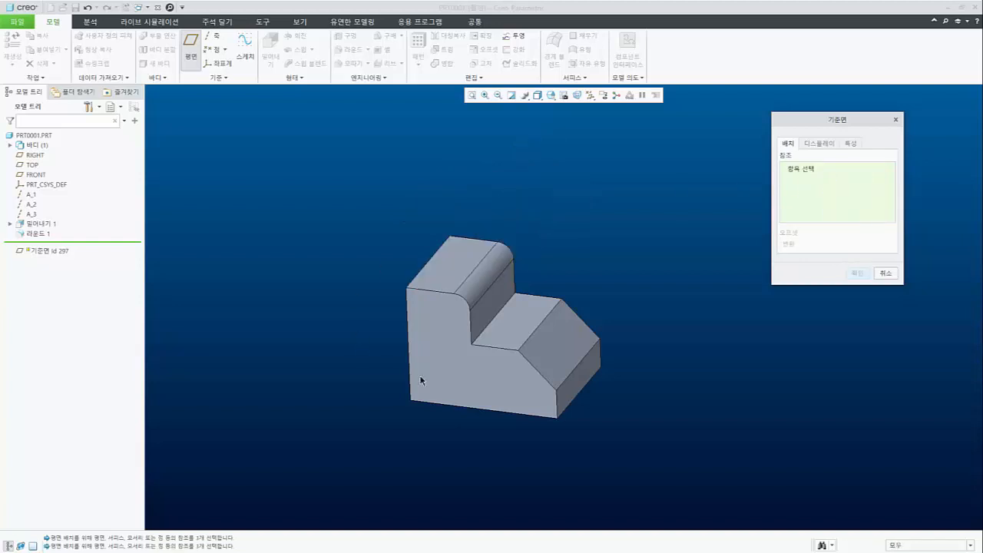
Place the datum plane on the slanted chamfer face using the Through constraint.
click(540, 348)
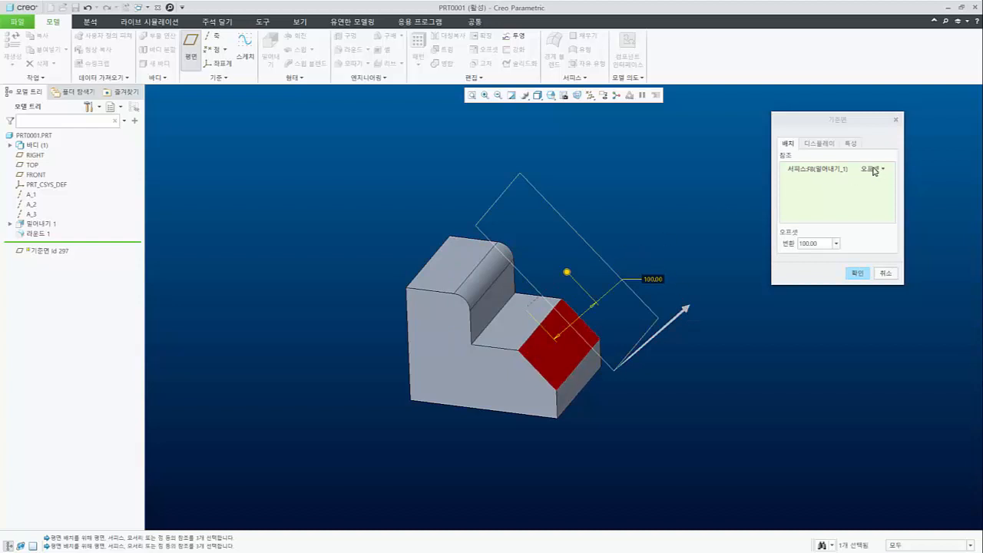
click(871, 172)
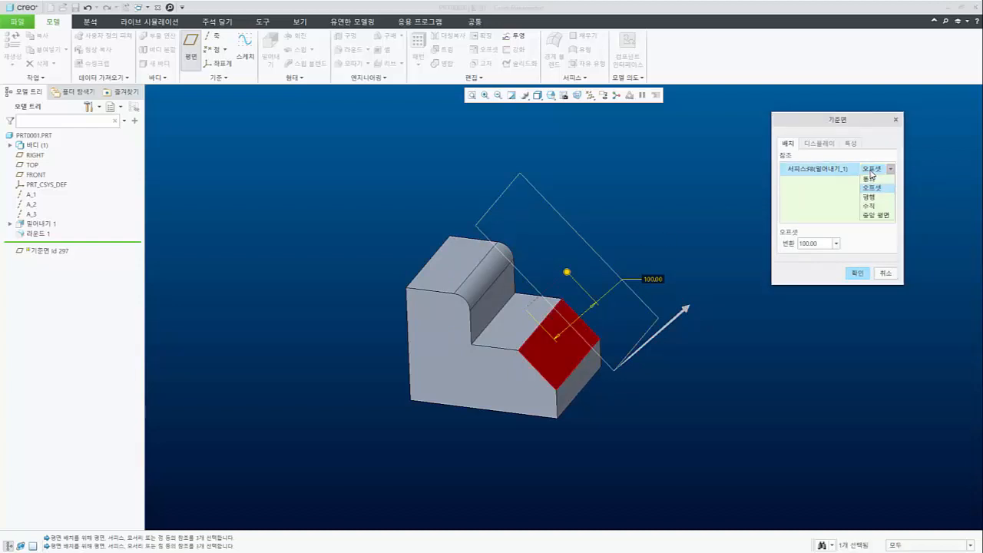
click(871, 179)
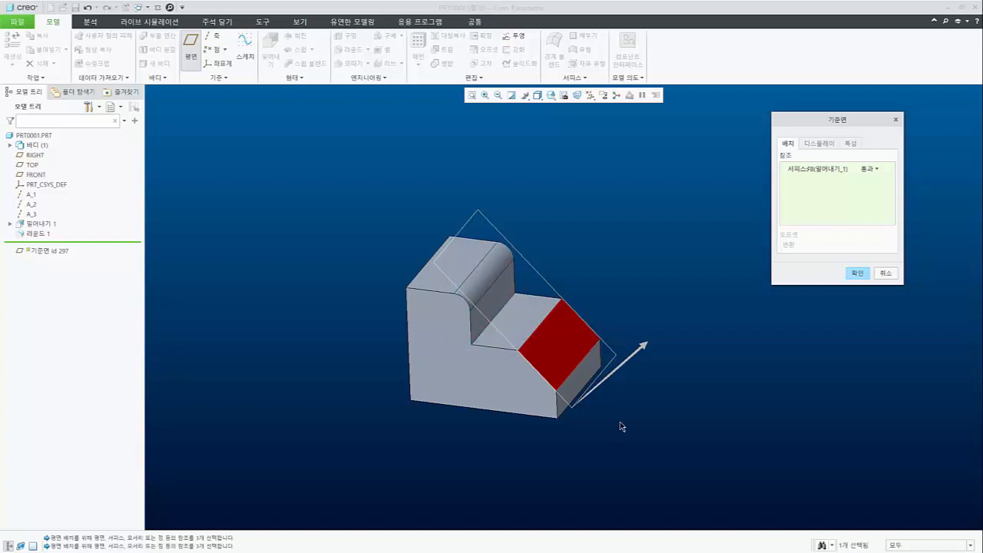
Try flipping the plane's normal direction with the direction arrow and the display settings, ending with it pointing outward.
click(620, 371)
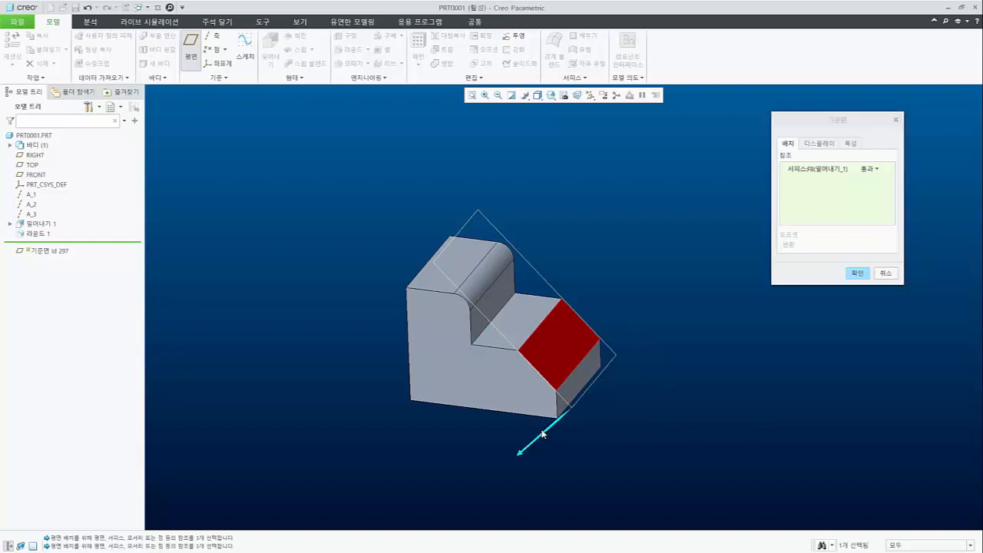
click(819, 146)
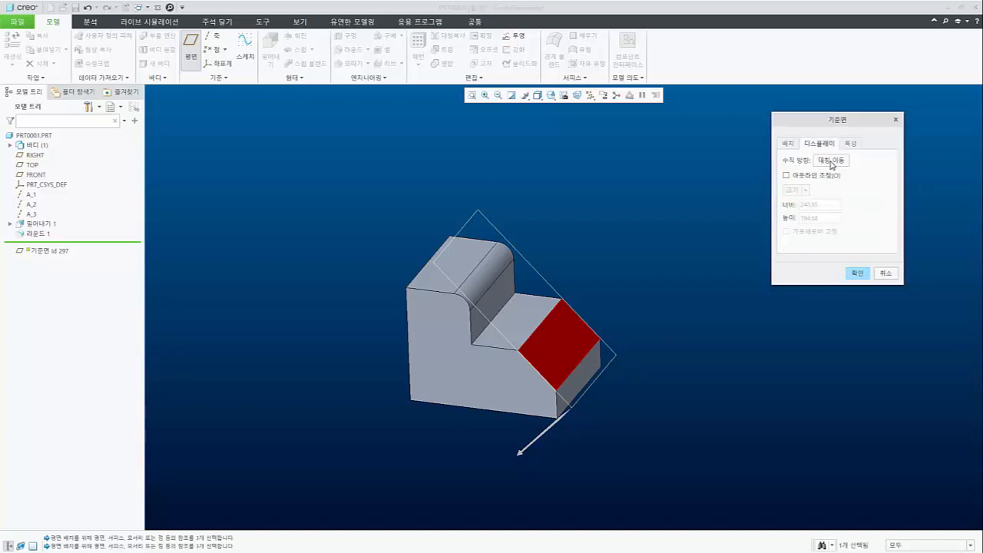
click(833, 161)
click(833, 161)
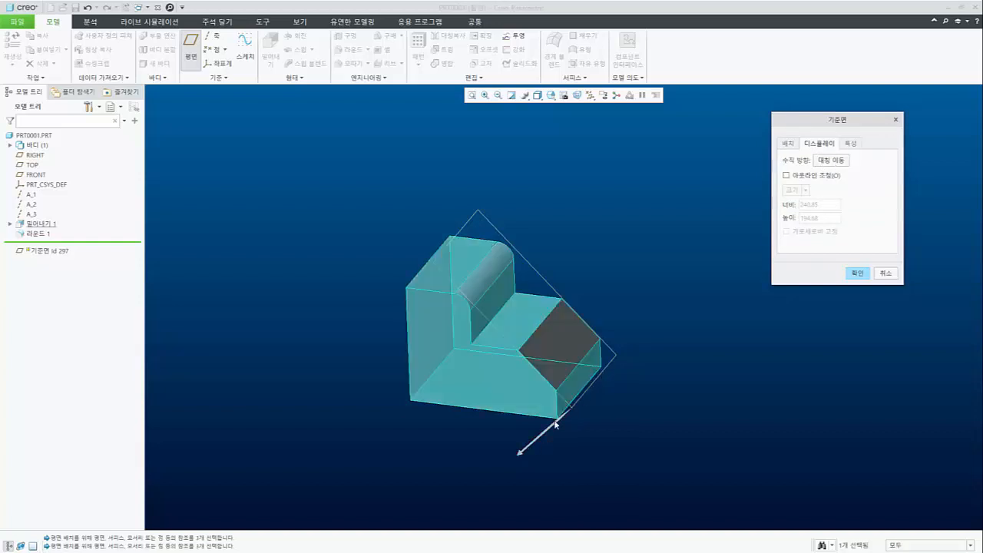
click(818, 165)
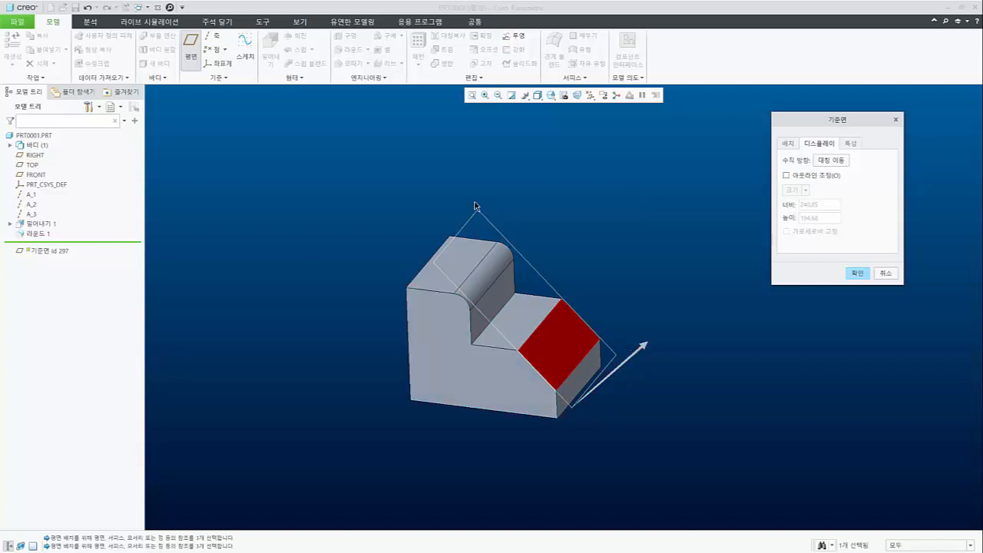
Enable outline adjustment for the datum plane and stretch its corners to a size of about 404.6 by 478.8.
click(787, 176)
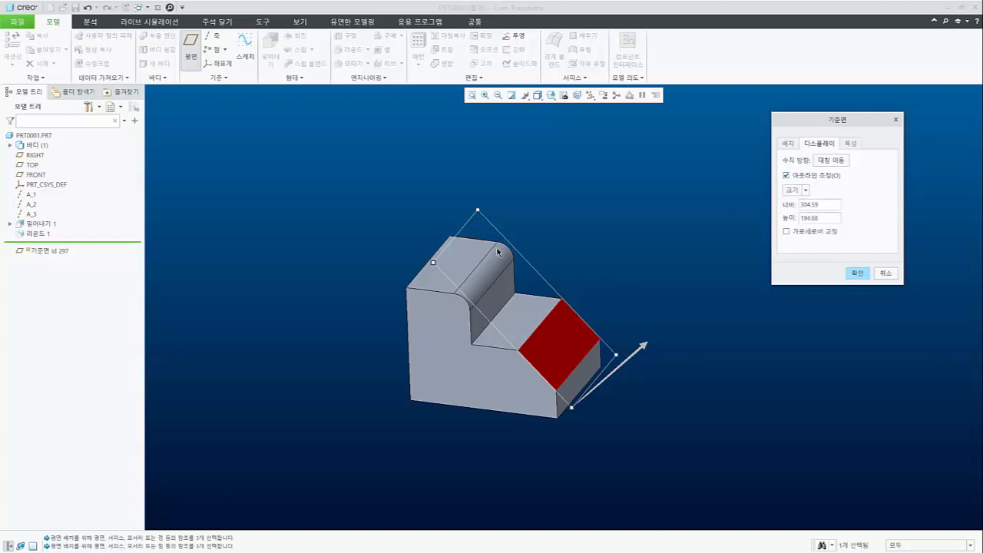
drag(478, 212, 490, 167)
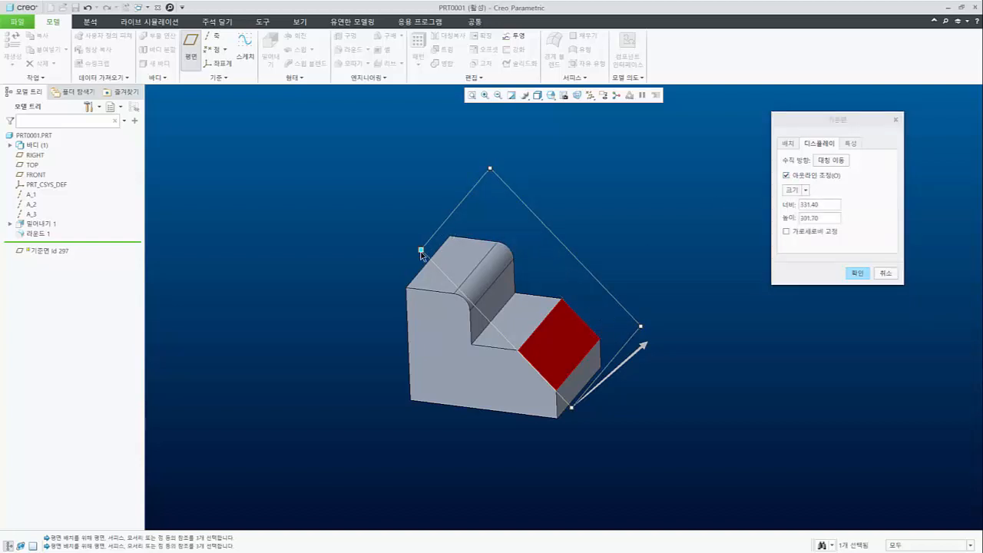
drag(421, 251, 348, 263)
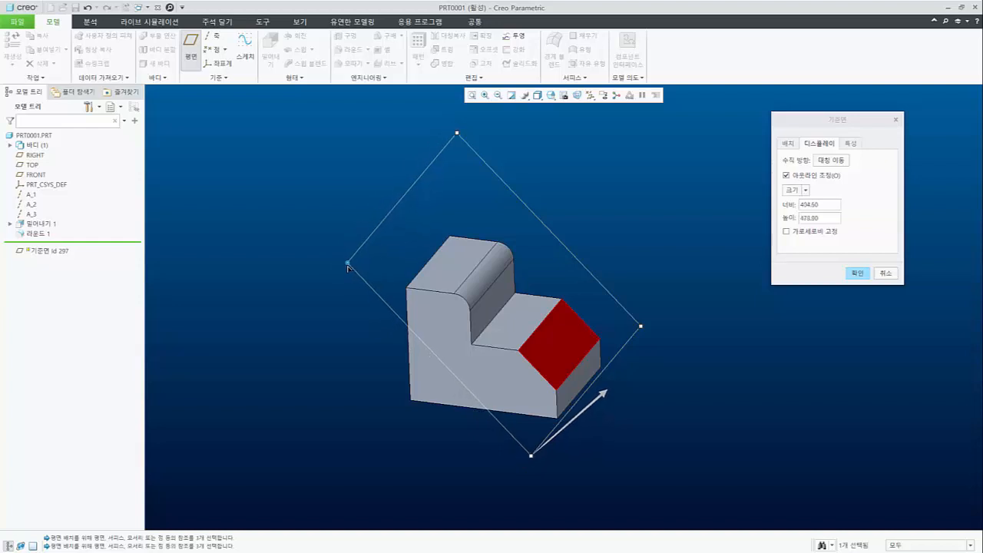
Set the datum plane outline's width and height to 250 each.
double_click(802, 204)
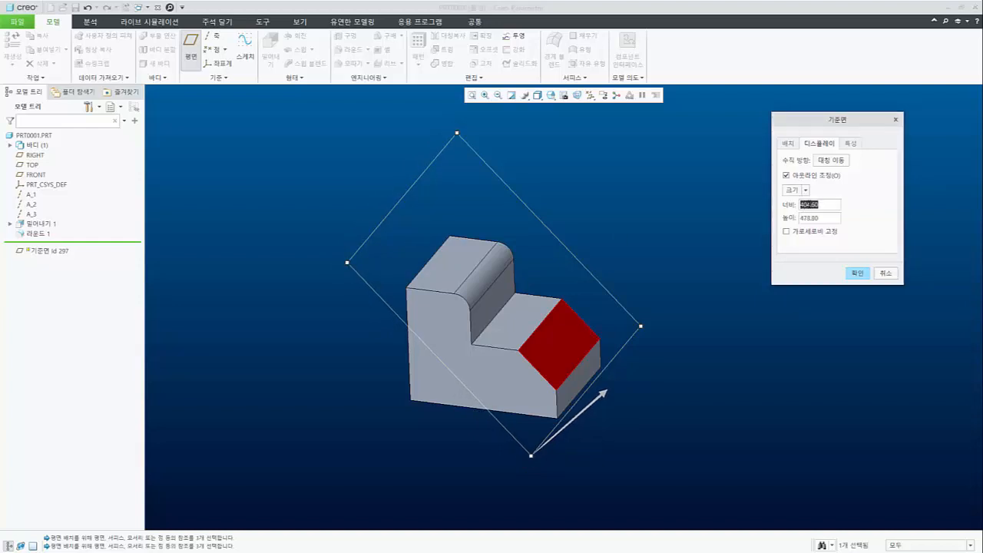
text(250)
key(Return)
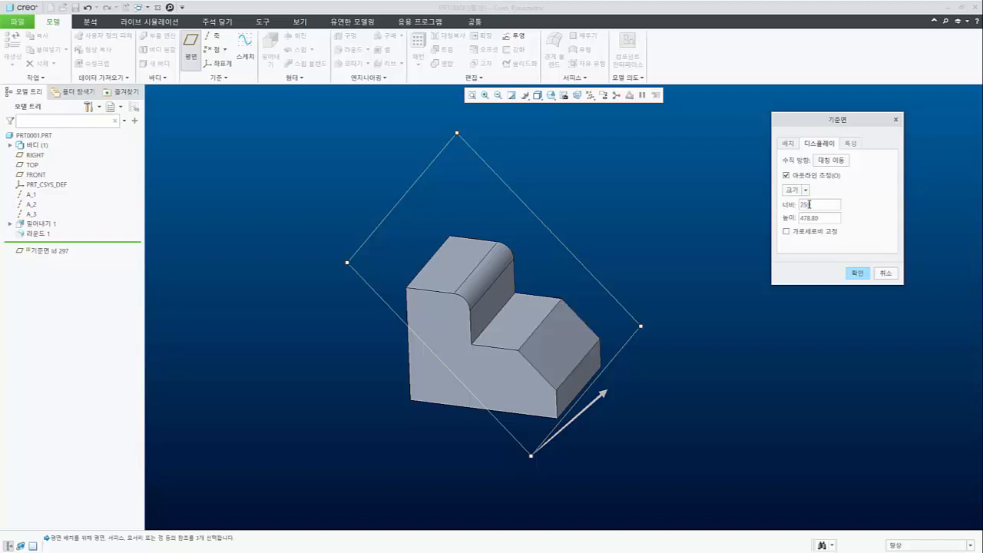
double_click(812, 218)
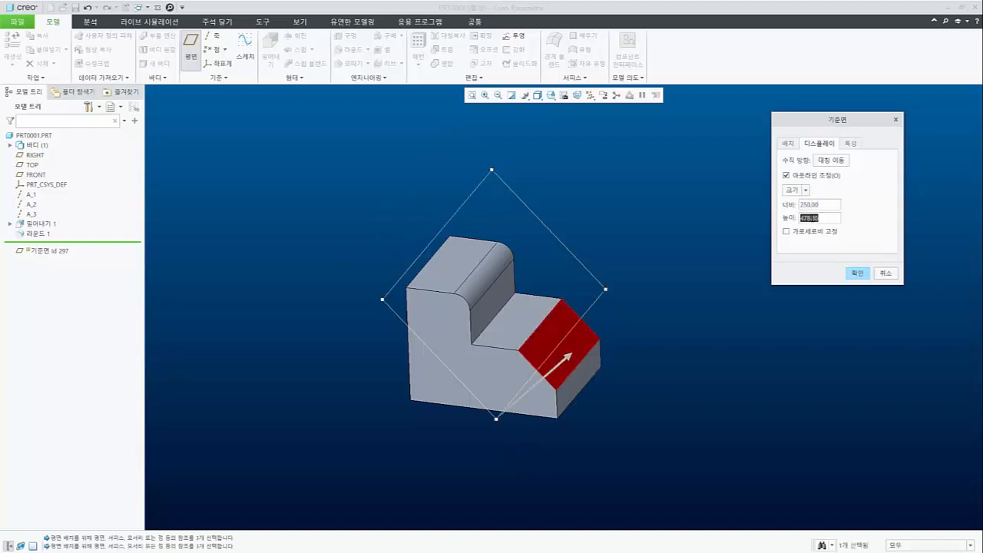
text(250)
key(Return)
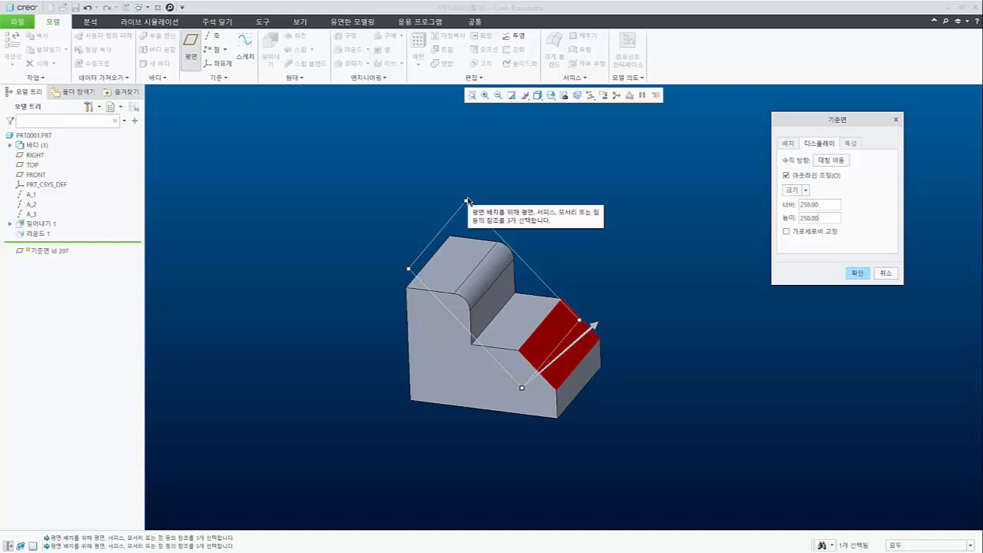
Lock the outline's aspect ratio and enlarge the plane to about 272.6 by 272.6.
click(812, 234)
mouse_move(465, 200)
mouse_down()
mouse_move(453, 167)
mouse_move(467, 204)
mouse_move(469, 193)
mouse_move(461, 207)
mouse_move(461, 186)
mouse_up()
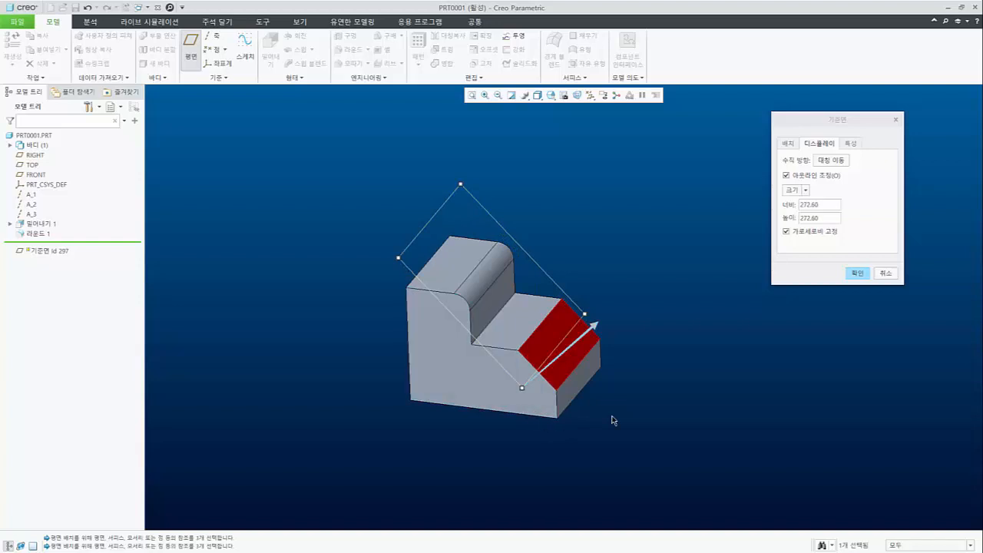
Switch the outline sizing from Size to Reference and fit the datum plane to the slanted face.
click(806, 192)
click(797, 210)
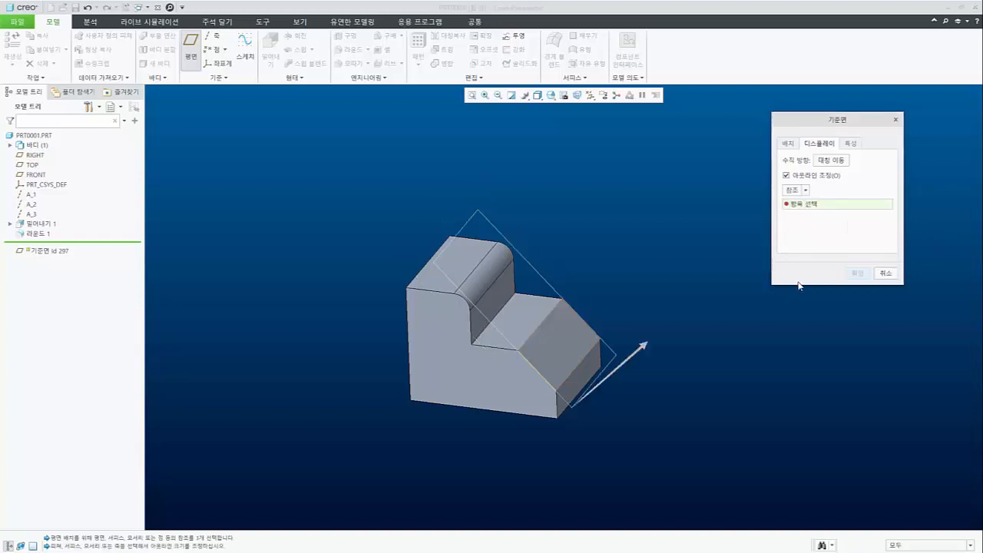
click(558, 338)
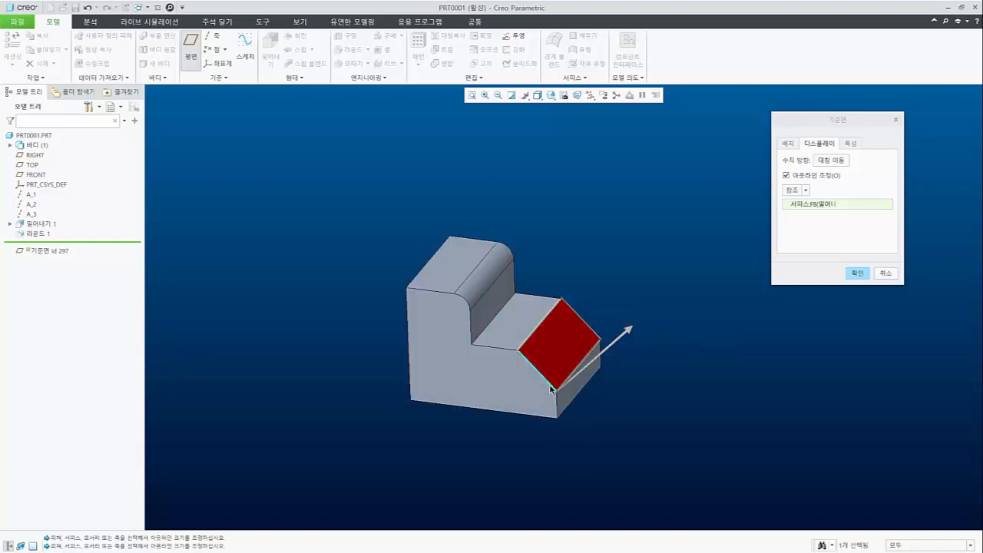
Accept the datum plane fitted to the slanted face and turn on the display of datum planes.
click(858, 274)
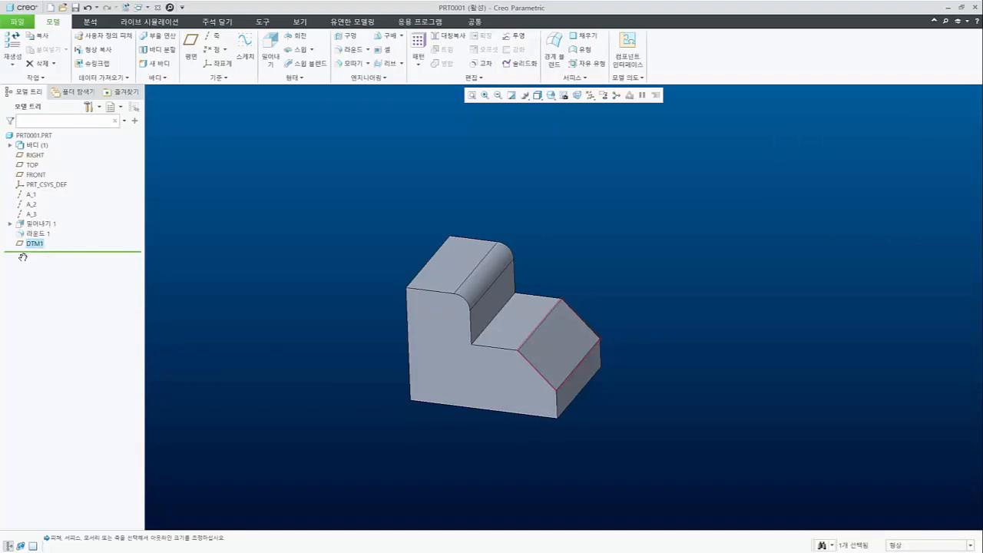
click(661, 222)
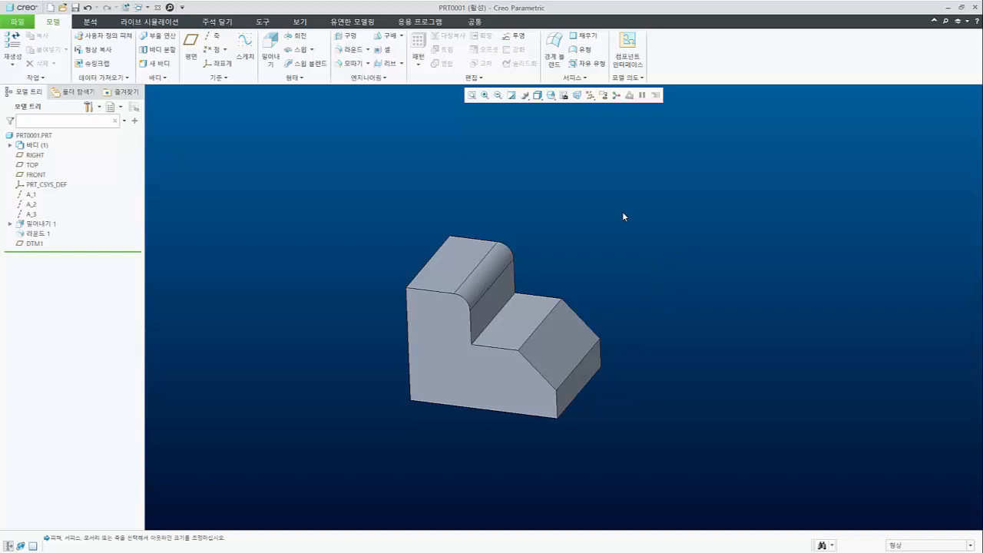
click(590, 99)
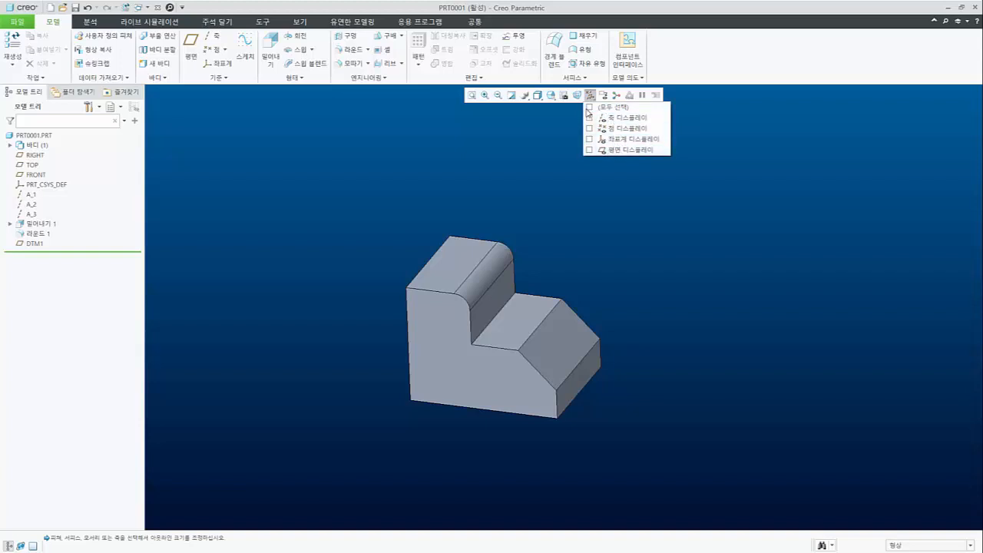
click(590, 151)
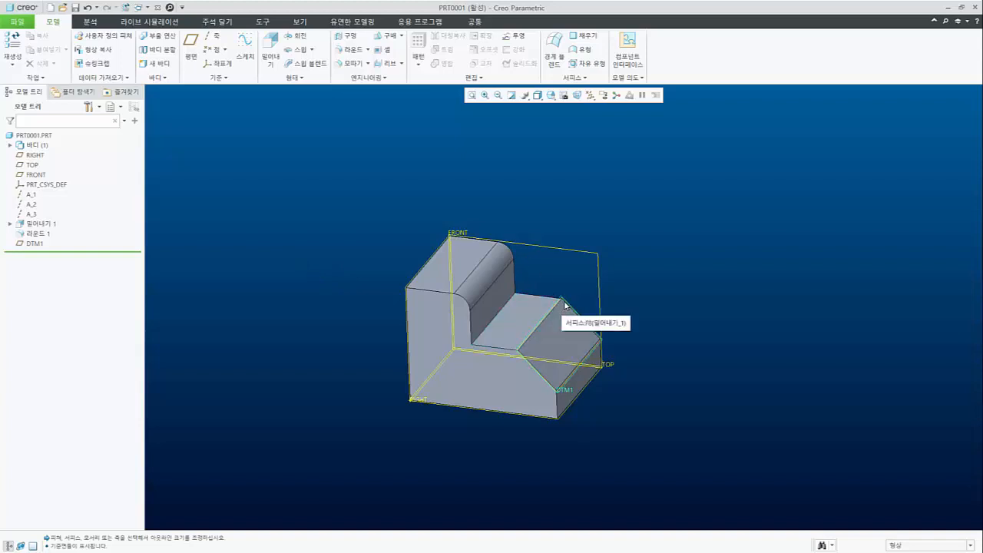
Hide the RIGHT, TOP and FRONT datum planes.
click(39, 155)
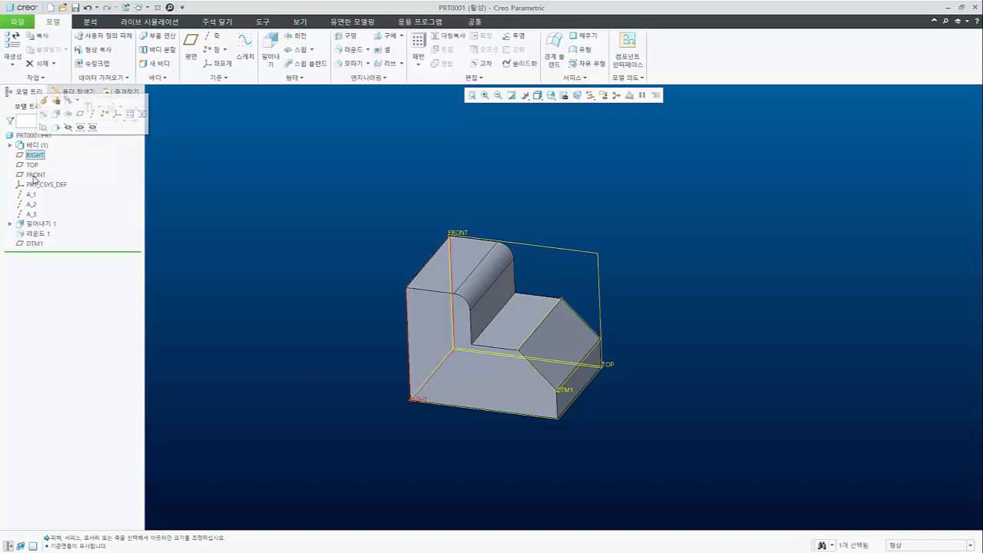
shift+click(34, 176)
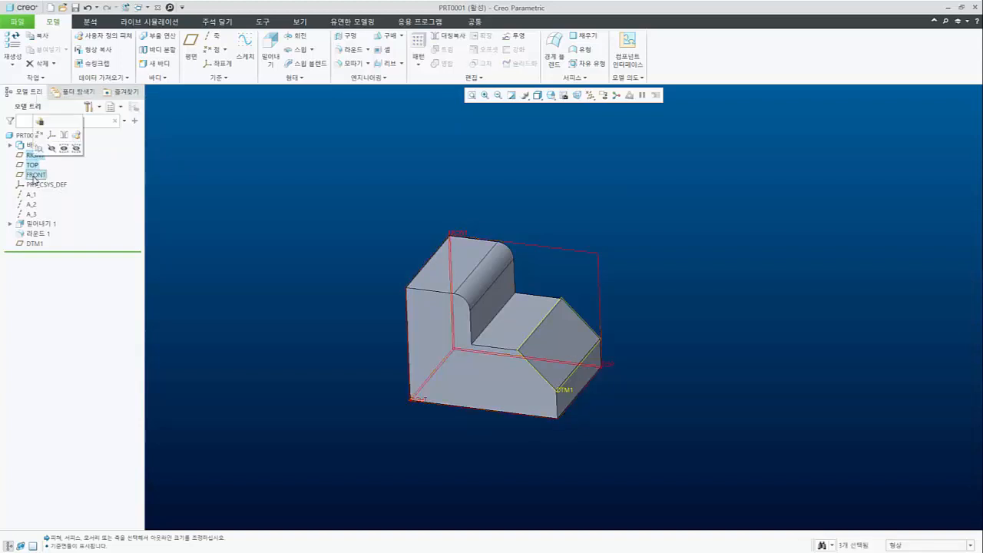
click(51, 149)
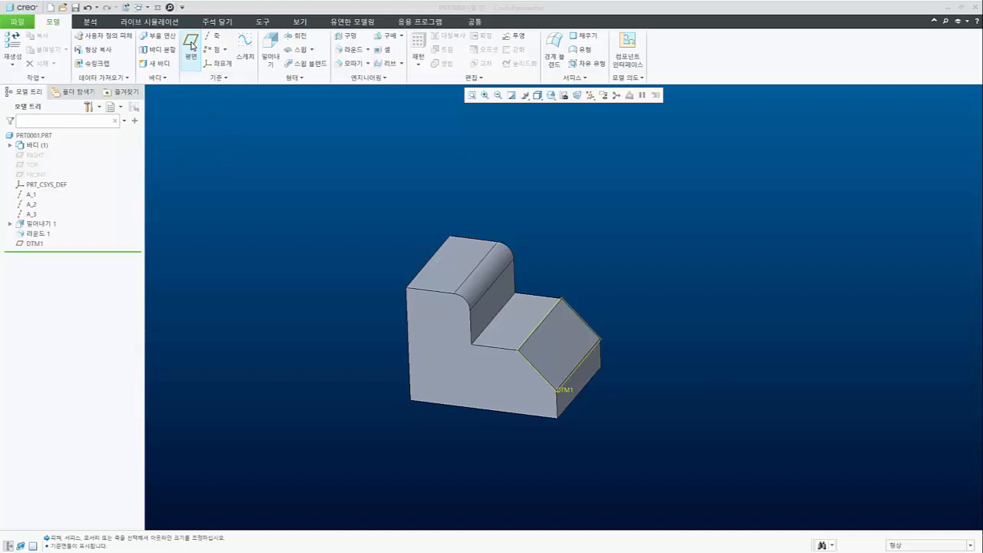
Create a datum plane through the outer long edge of the block's top face, rotated 53 degrees from that face.
click(191, 46)
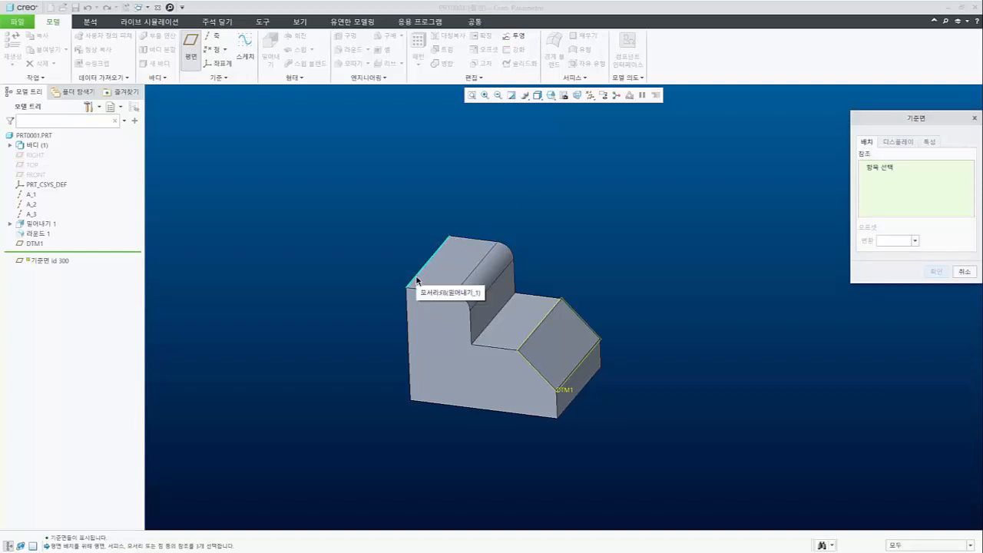
click(459, 265)
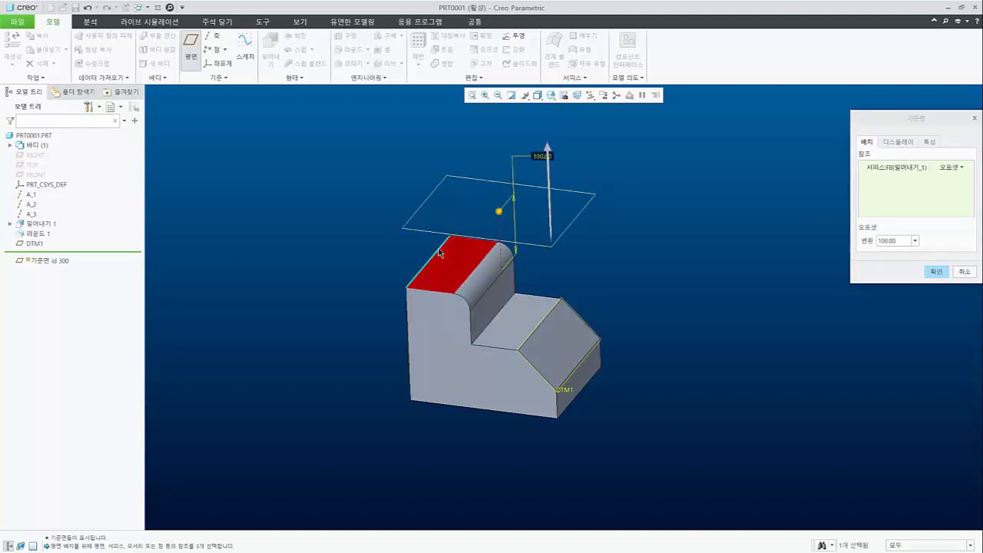
ctrl+click(439, 254)
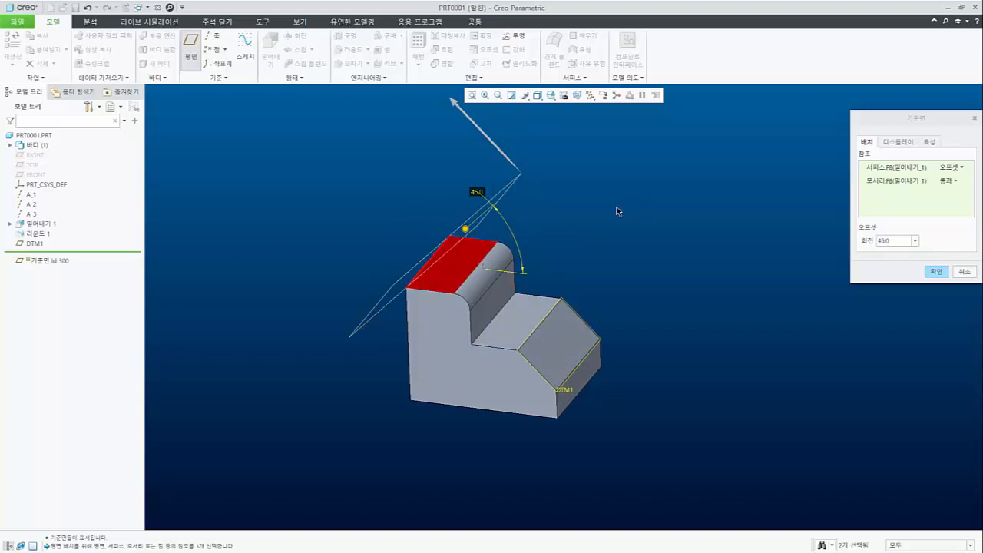
mouse_move(462, 269)
middle_down()
mouse_move(475, 232)
mouse_move(461, 257)
middle_up()
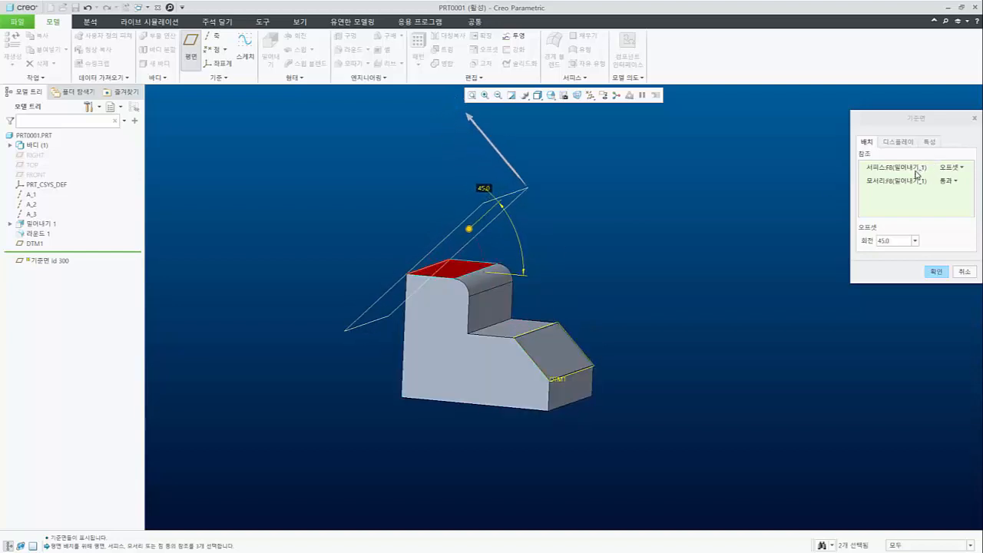
click(895, 240)
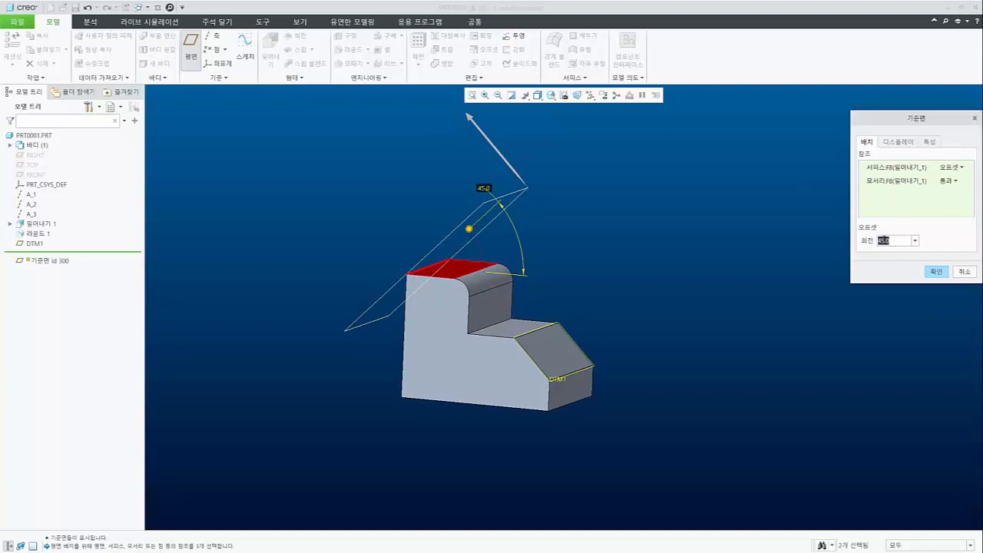
mouse_move(469, 228)
mouse_down()
mouse_move(451, 215)
mouse_move(461, 169)
mouse_move(477, 233)
mouse_move(457, 211)
mouse_move(472, 217)
mouse_up()
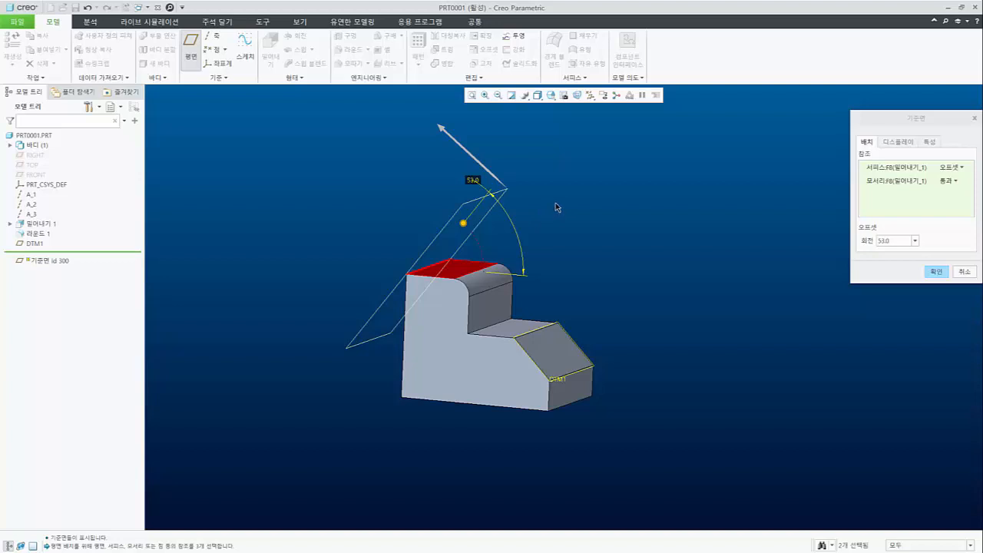
click(936, 273)
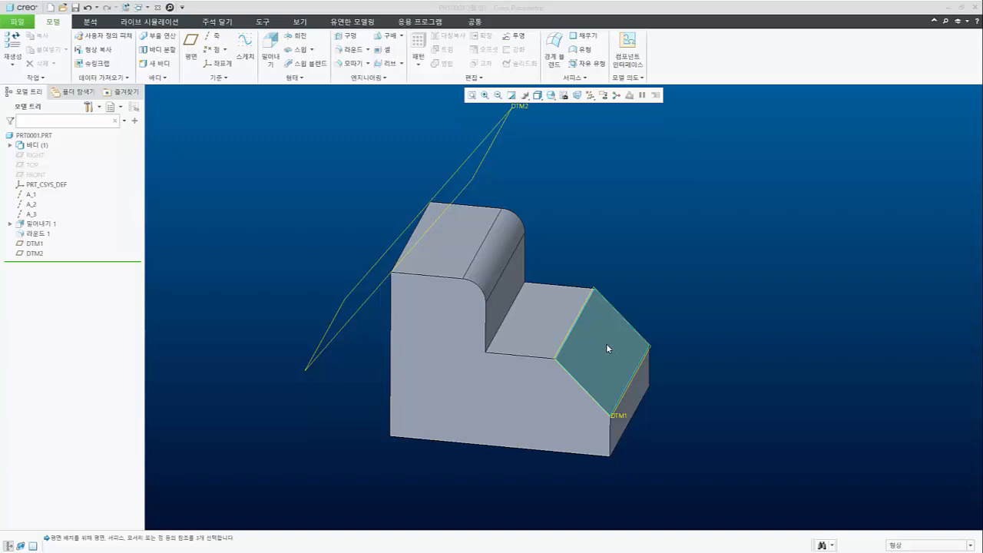
Start a new datum plane that references the rounded surface and the slanted face.
click(190, 48)
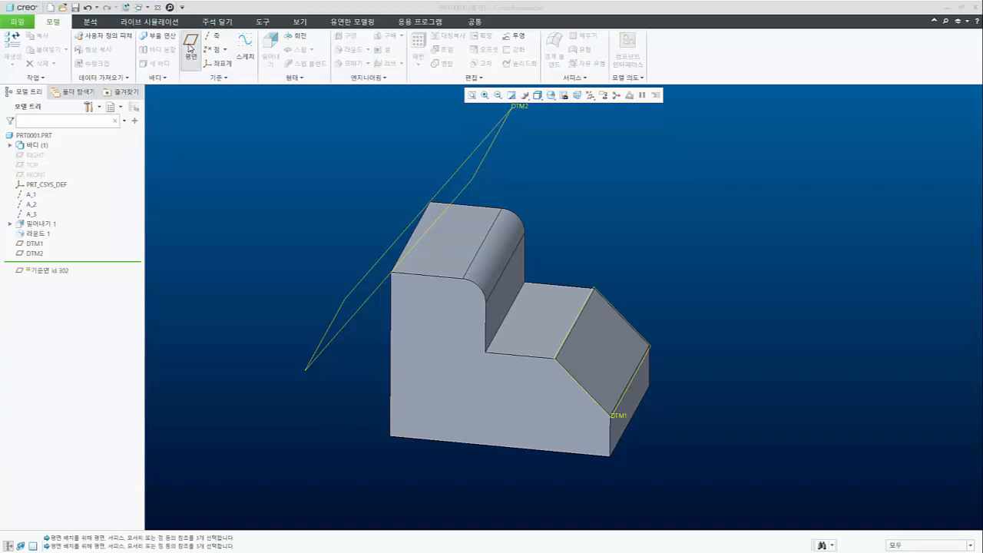
click(505, 251)
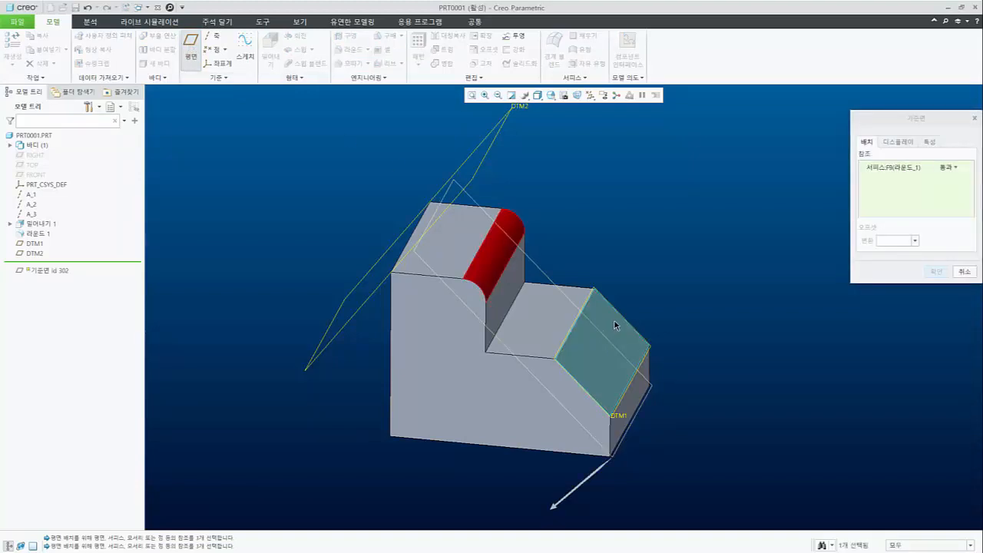
ctrl+click(614, 325)
mouse_move(565, 369)
middle_down()
mouse_move(566, 316)
mouse_move(566, 352)
middle_up()
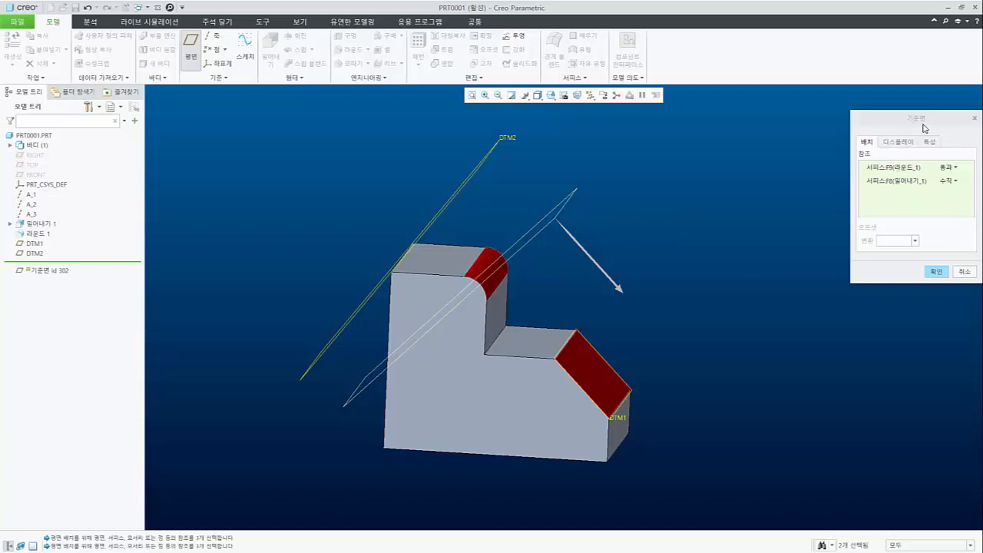
Set the plane's constraints to Tangent for the rounded surface and Parallel for the slanted face.
click(899, 170)
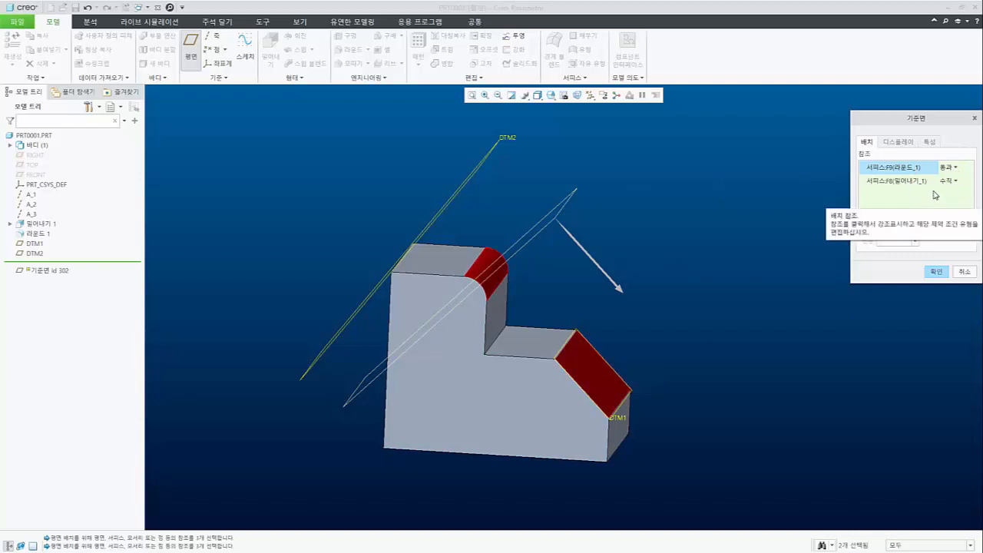
click(950, 167)
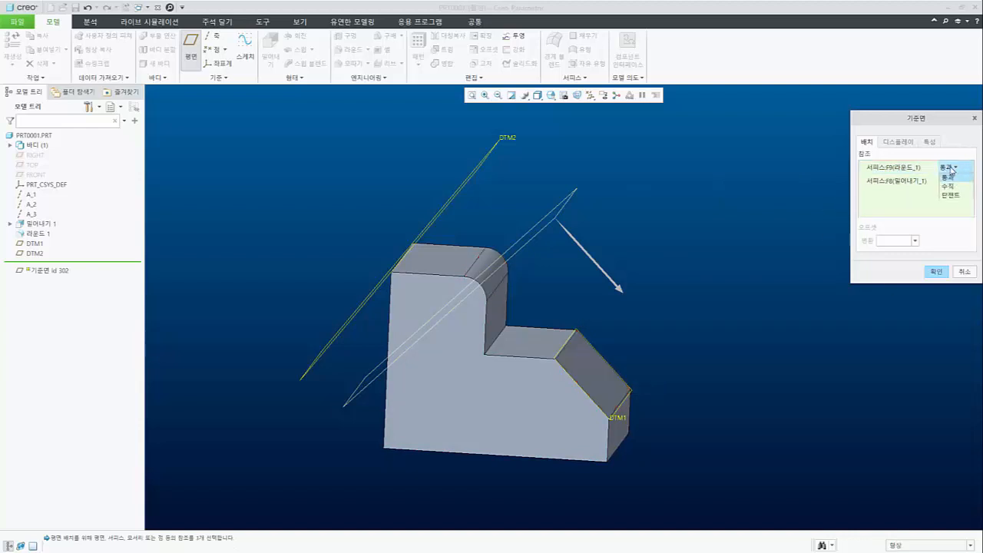
click(950, 195)
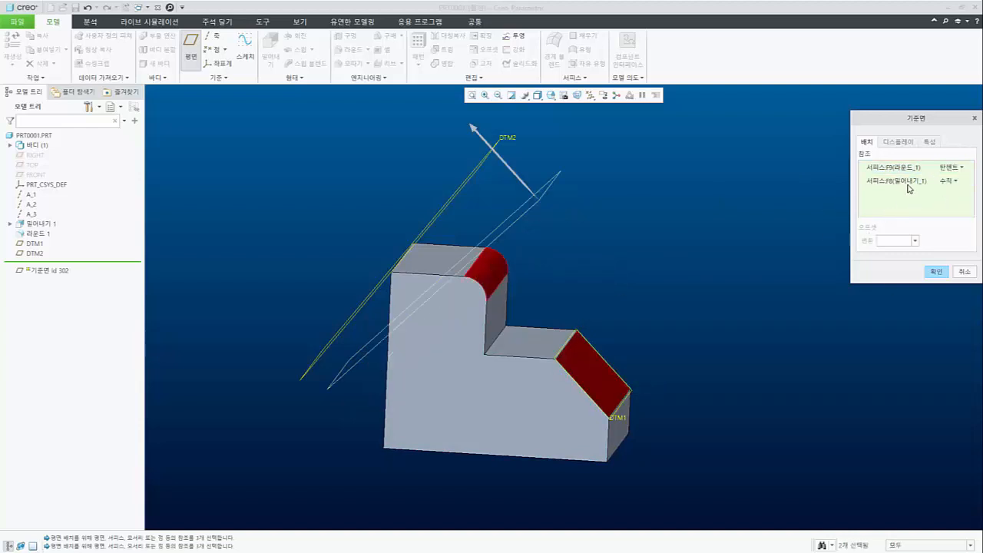
click(946, 182)
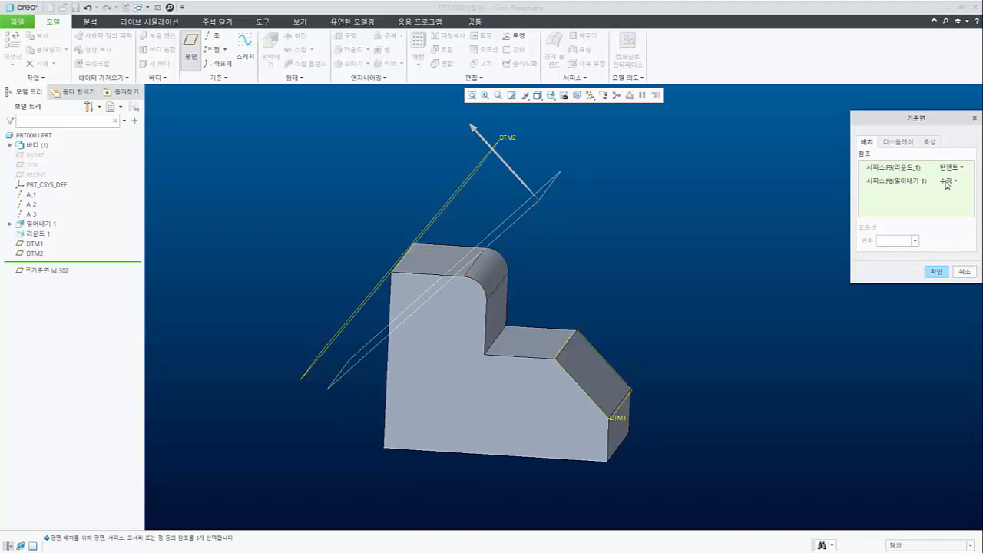
click(946, 183)
click(955, 195)
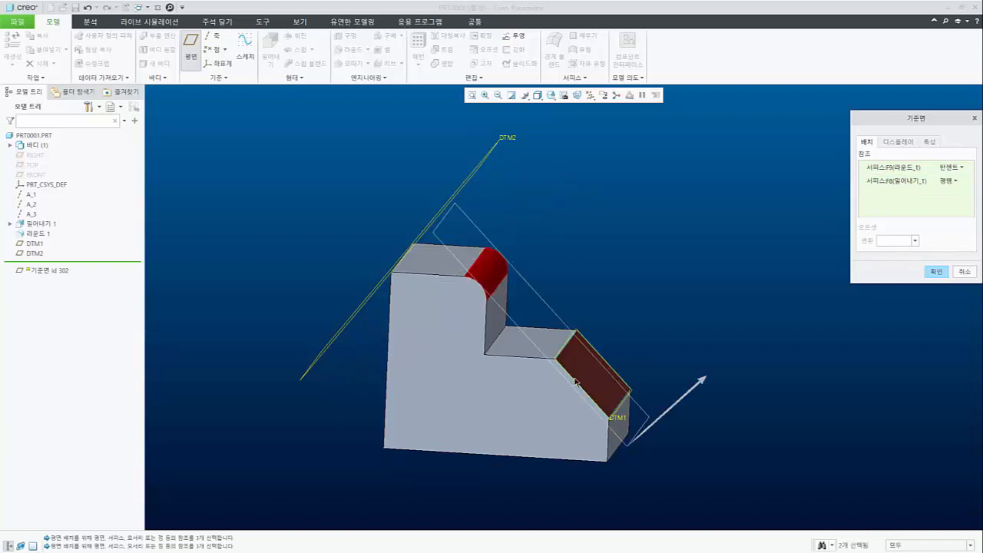
Check the tangent plane in the FRONT view and accept it.
key(ctrl+d)
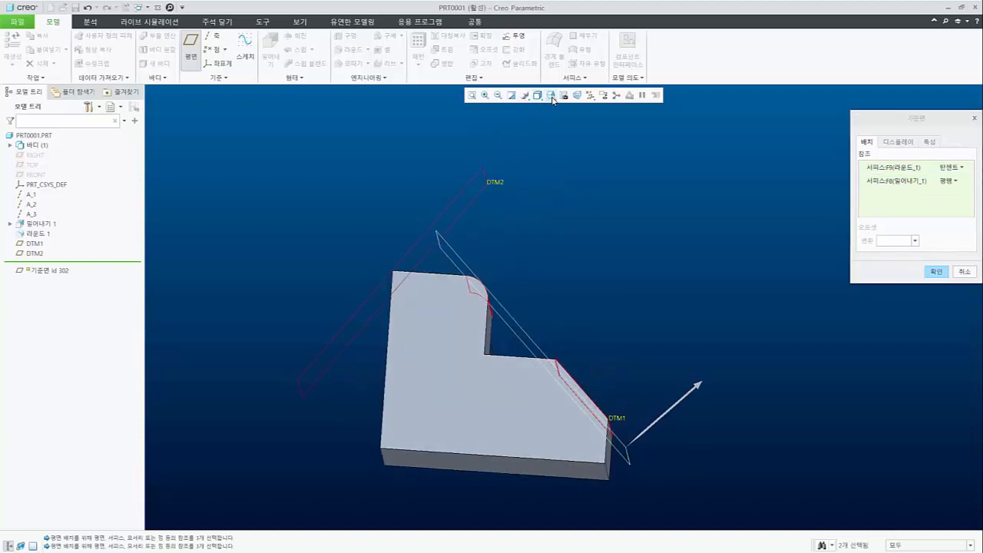
click(552, 95)
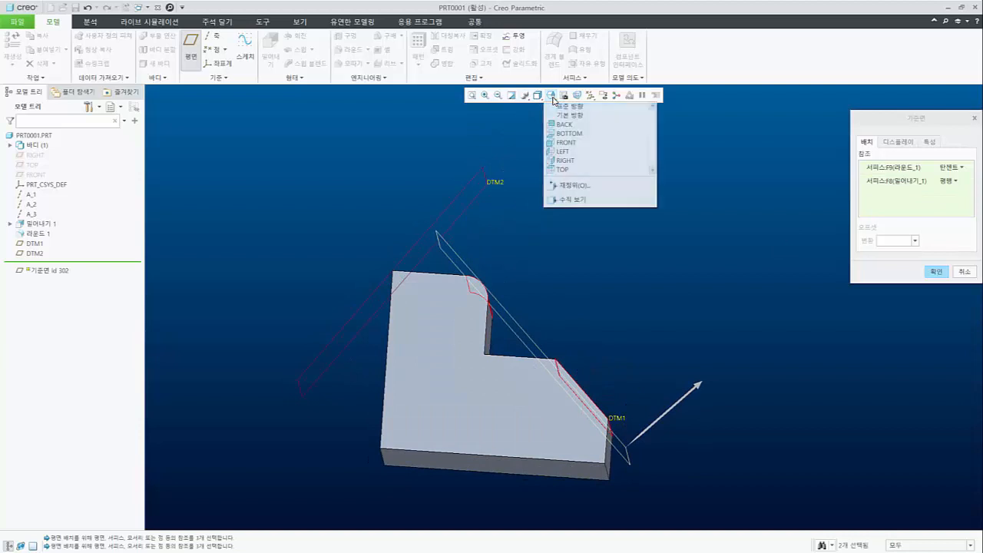
click(571, 143)
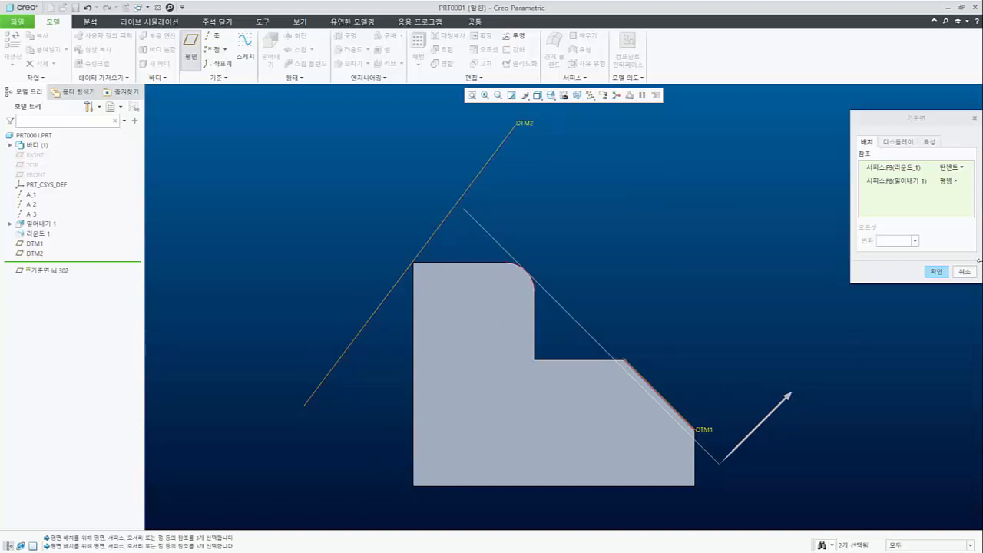
click(941, 272)
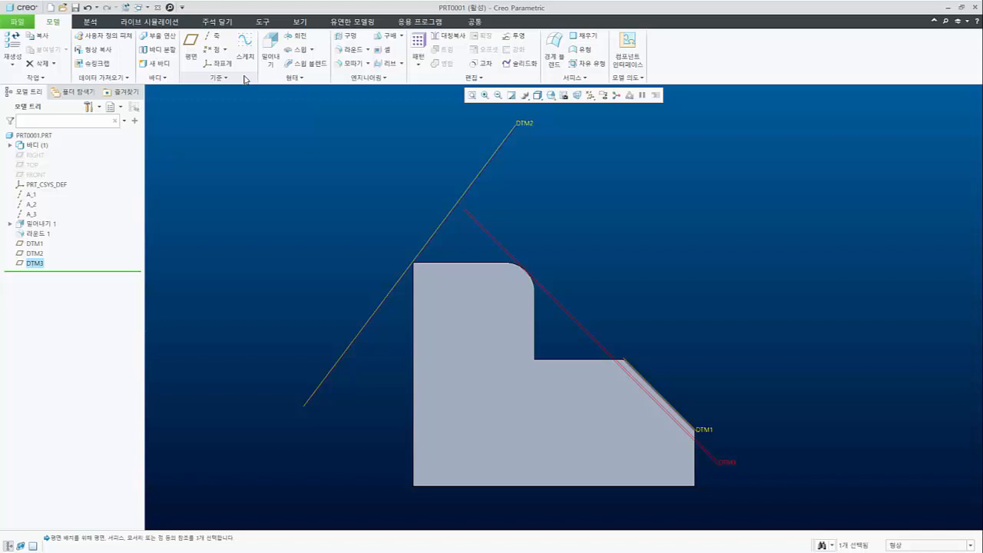
click(190, 48)
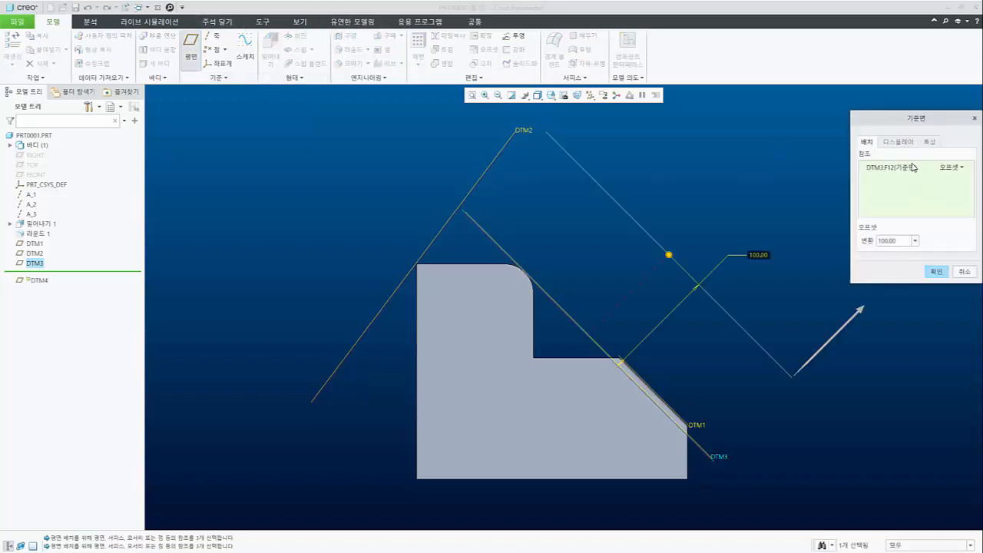
click(964, 270)
double_click(35, 262)
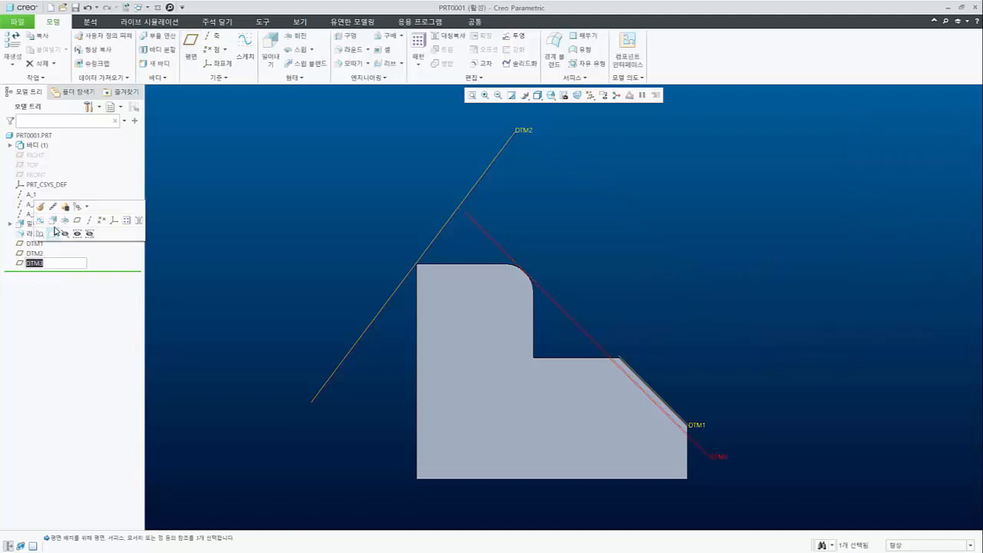
click(256, 291)
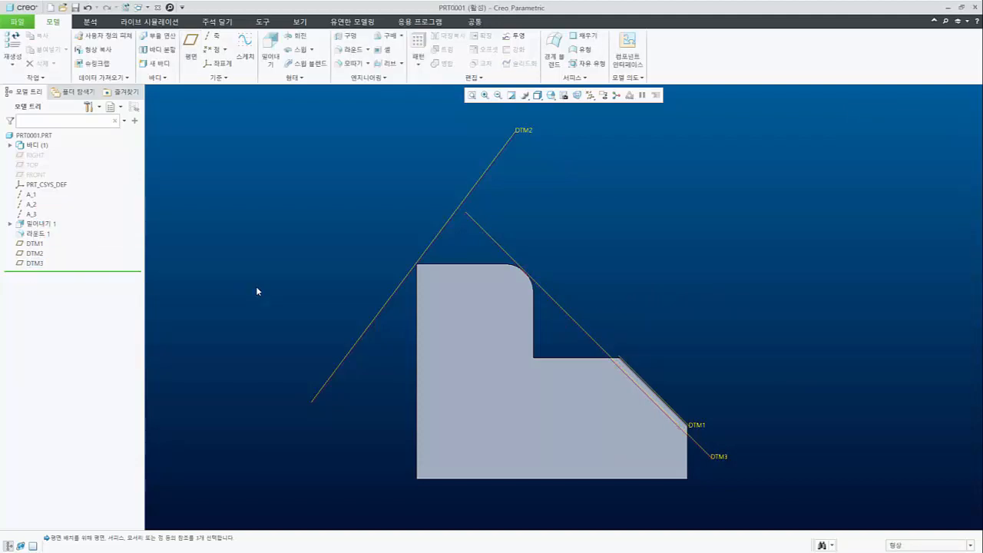
Create a datum plane through three vertices: the step's inner front corner and both ends of the top face's outer long edge.
click(191, 45)
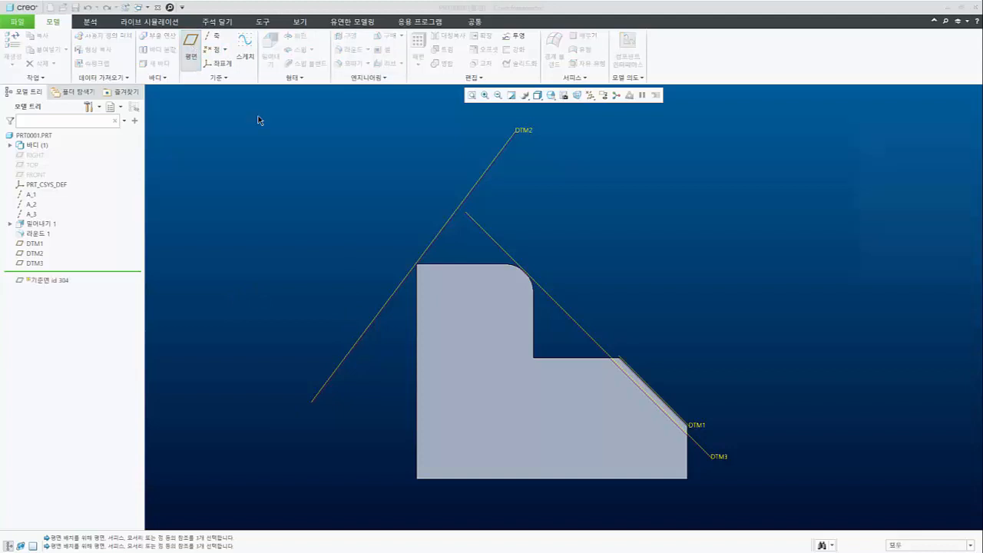
middle_drag(489, 268, 474, 303)
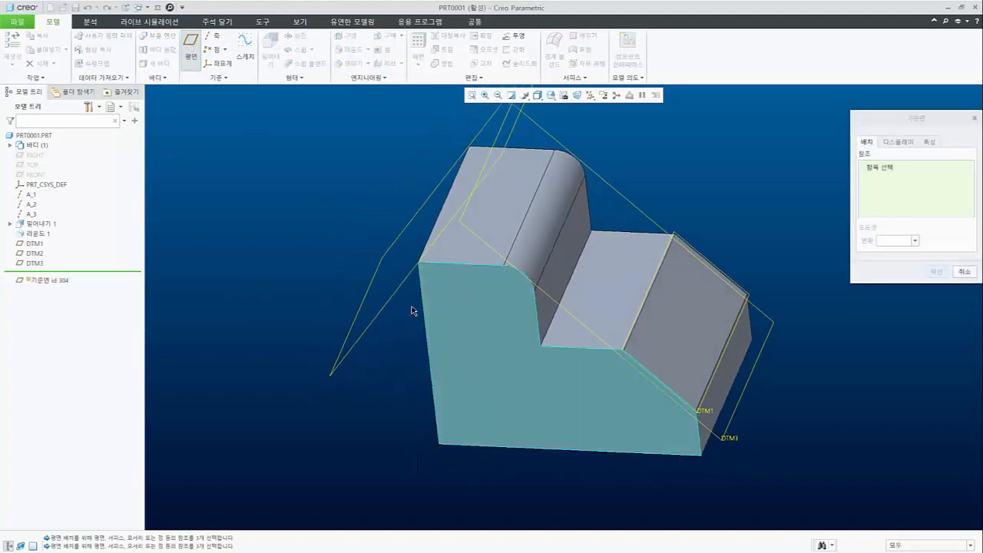
click(540, 347)
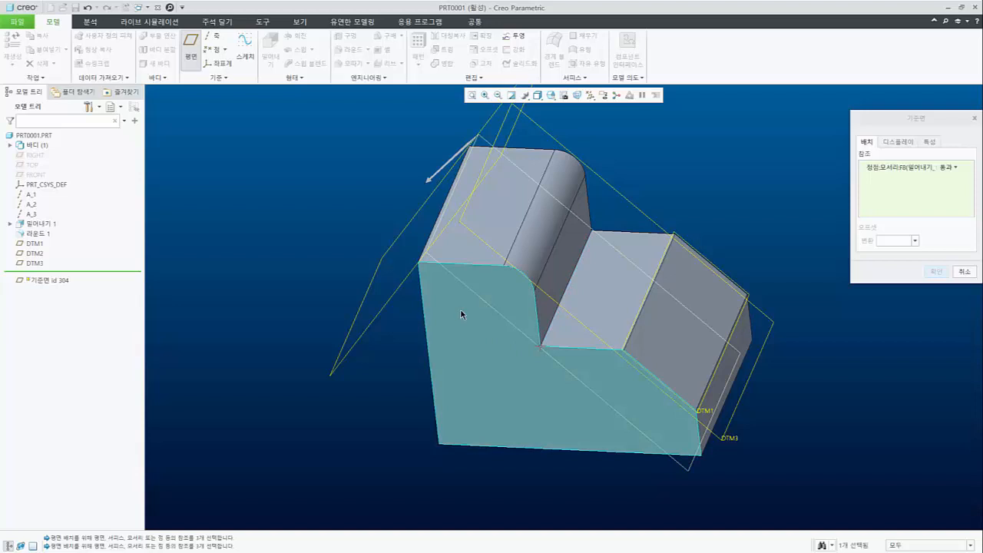
ctrl+click(418, 263)
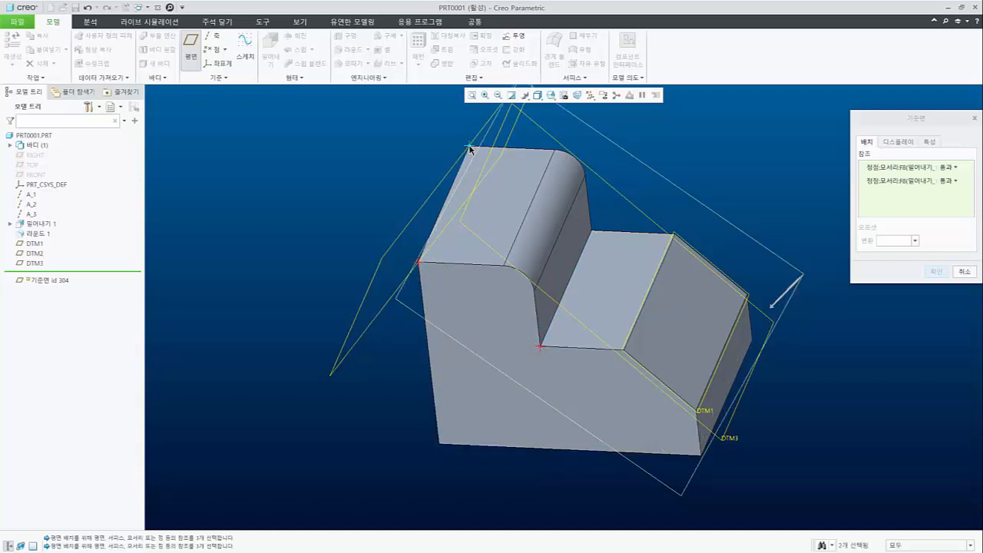
ctrl+click(471, 149)
scroll(388, 345, down, 2)
middle_drag(387, 346, 507, 361)
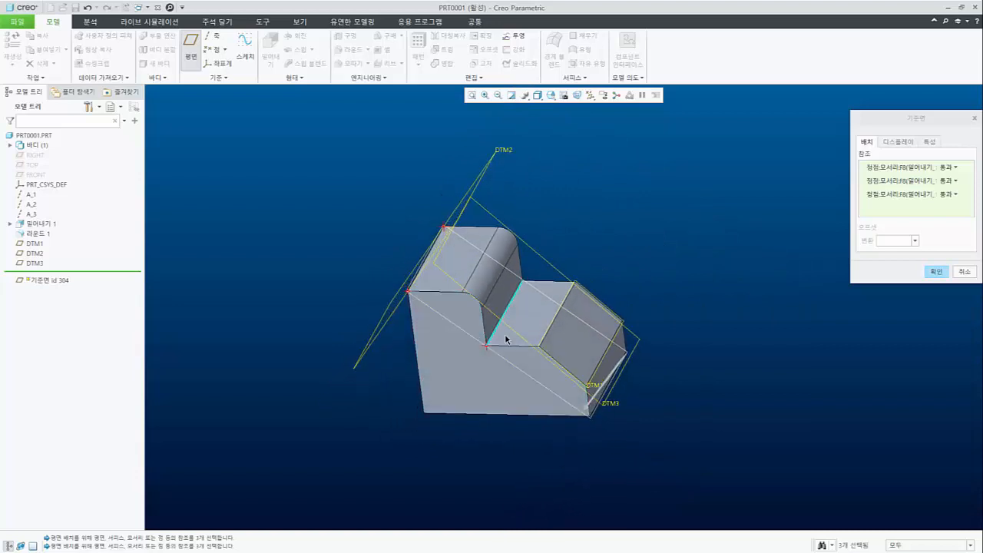
scroll(510, 330, up, 3)
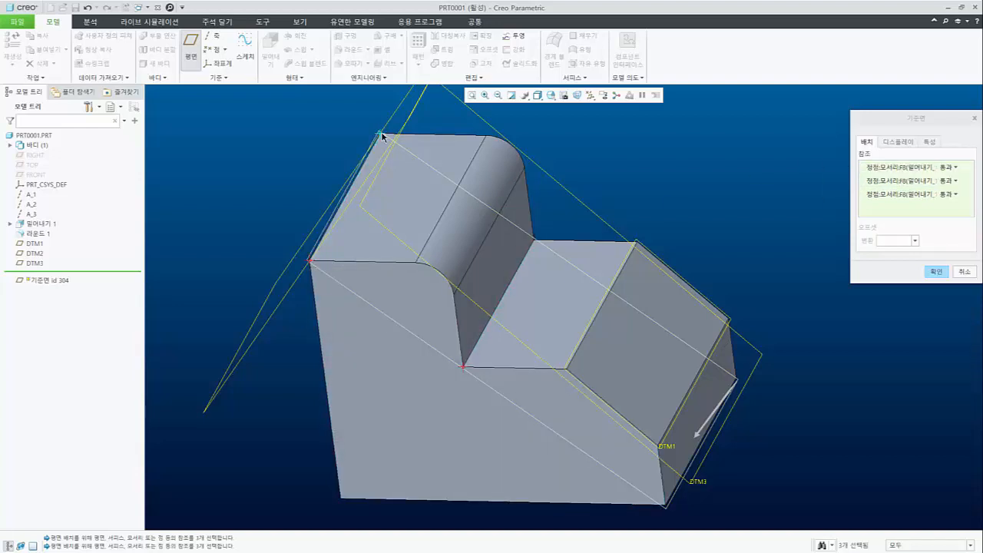
click(938, 276)
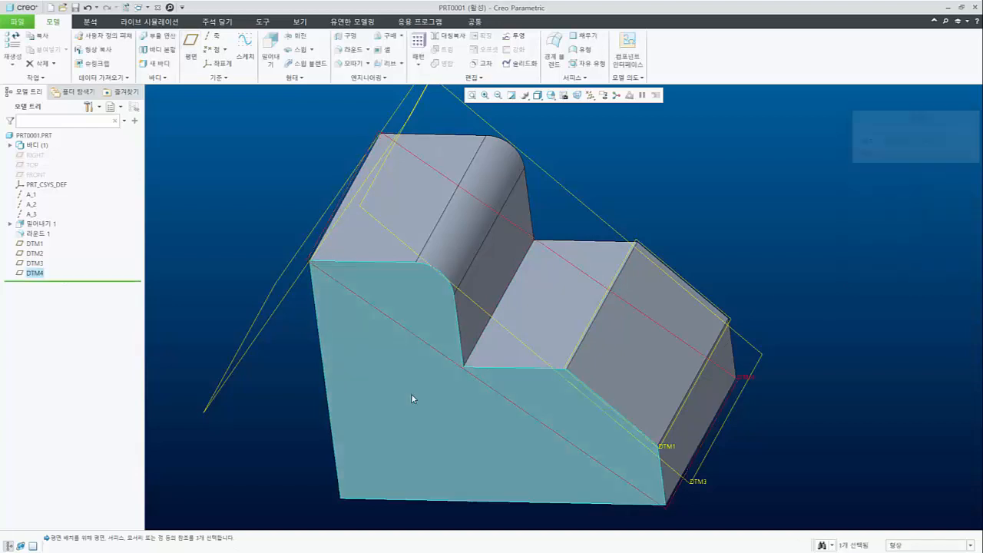
scroll(454, 368, up, 5)
mouse_move(450, 397)
middle_down()
mouse_move(461, 382)
mouse_move(550, 383)
mouse_move(507, 370)
mouse_move(459, 382)
mouse_move(439, 355)
middle_up()
click(622, 347)
mouse_move(433, 430)
middle_down()
mouse_move(430, 417)
mouse_move(424, 423)
middle_up()
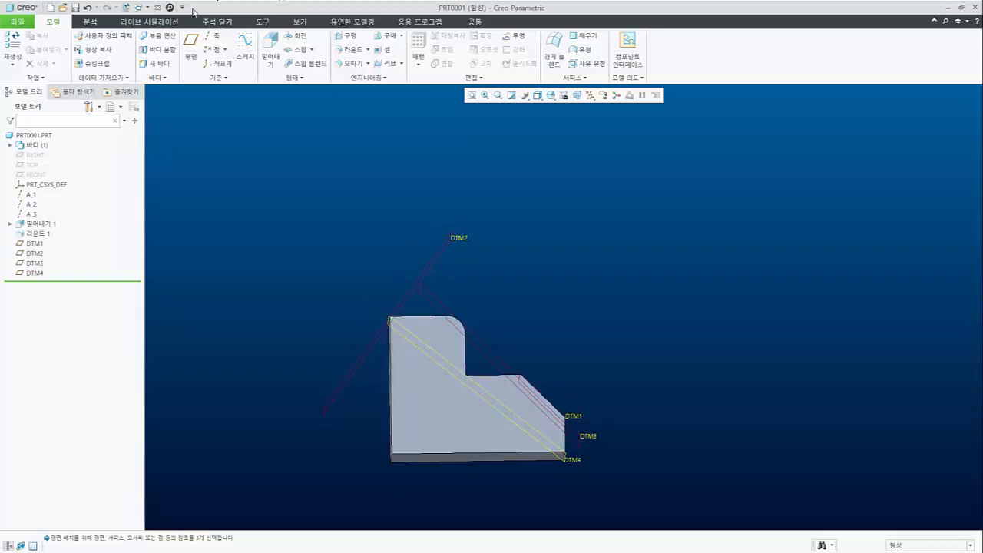
Create a mid-plane datum between the block's top face and its bottom face.
click(191, 48)
middle_drag(435, 325, 420, 297)
click(421, 296)
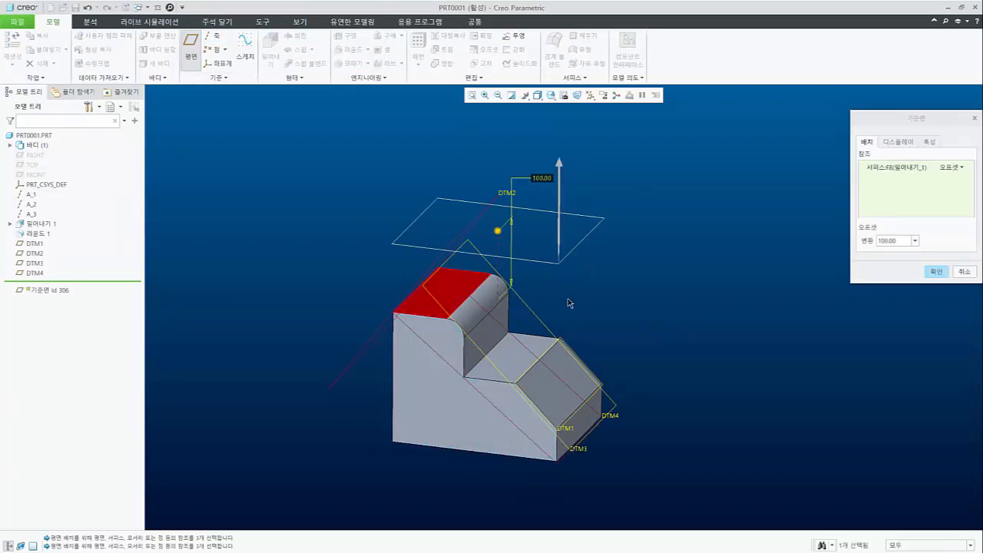
scroll(507, 338, down, 3)
middle_drag(516, 343, 501, 382)
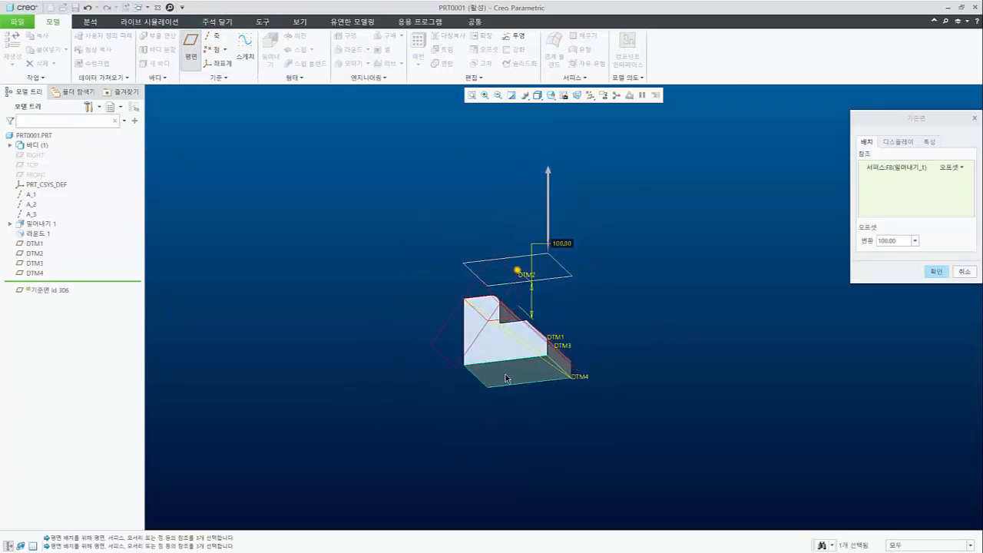
ctrl+click(506, 379)
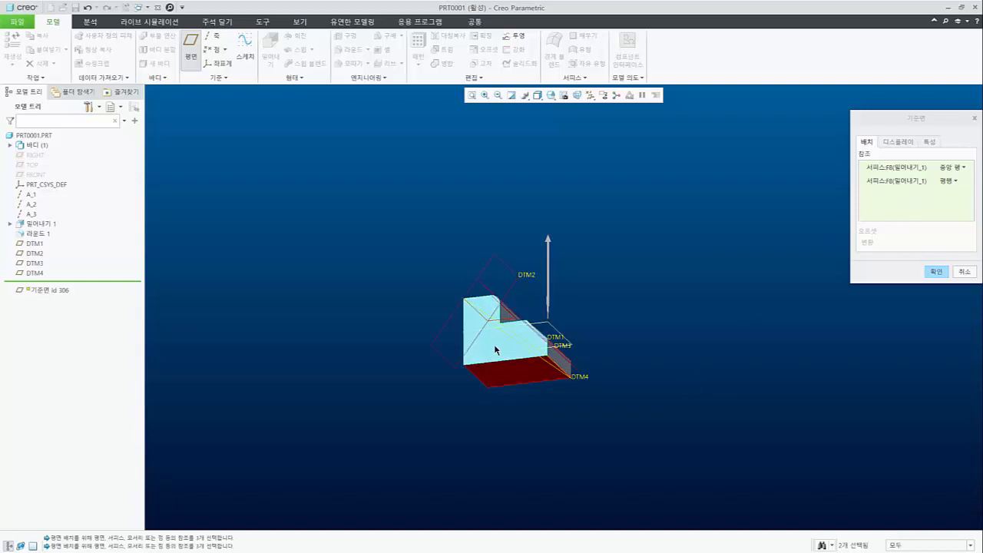
mouse_move(494, 344)
middle_down()
mouse_move(500, 373)
mouse_move(514, 373)
mouse_move(411, 364)
mouse_move(358, 373)
middle_up()
scroll(514, 372, up, 5)
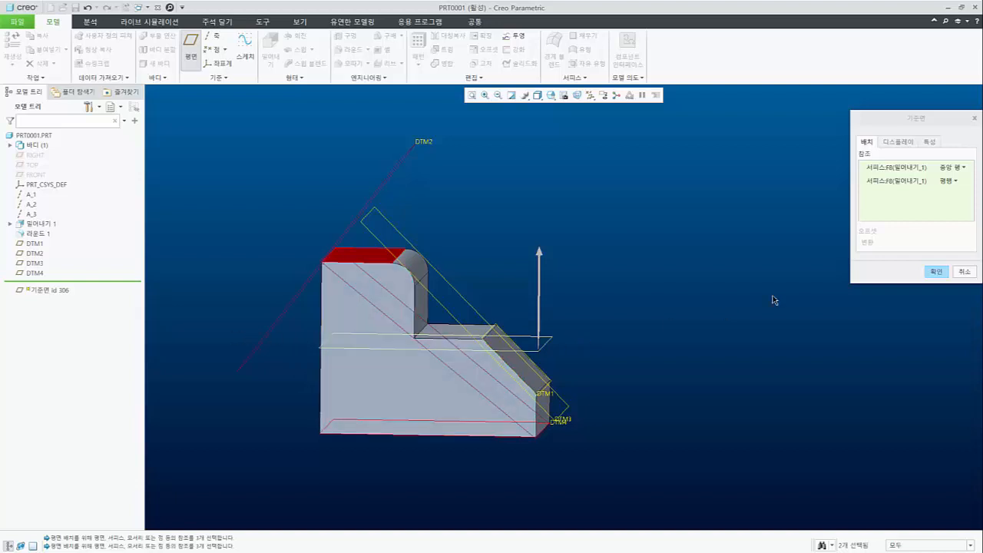
click(935, 272)
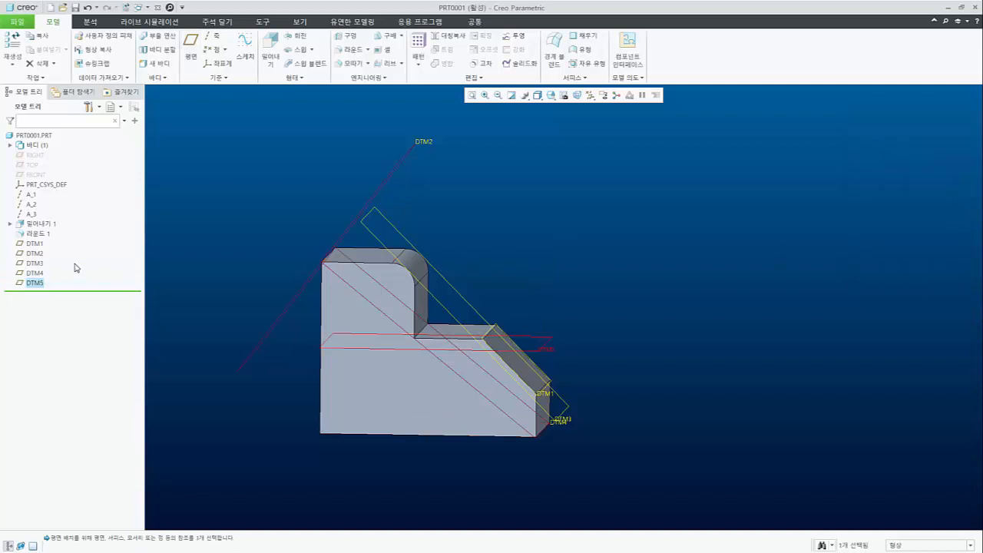
middle_drag(431, 365, 463, 360)
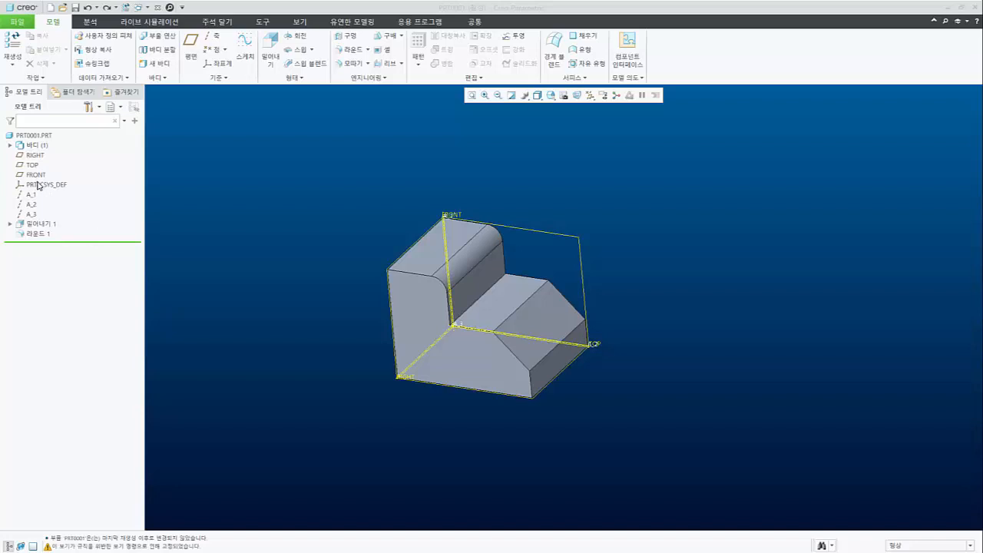
Hide the RIGHT, TOP and FRONT datum planes together with axes A_1, A_2 and A_3.
click(10, 224)
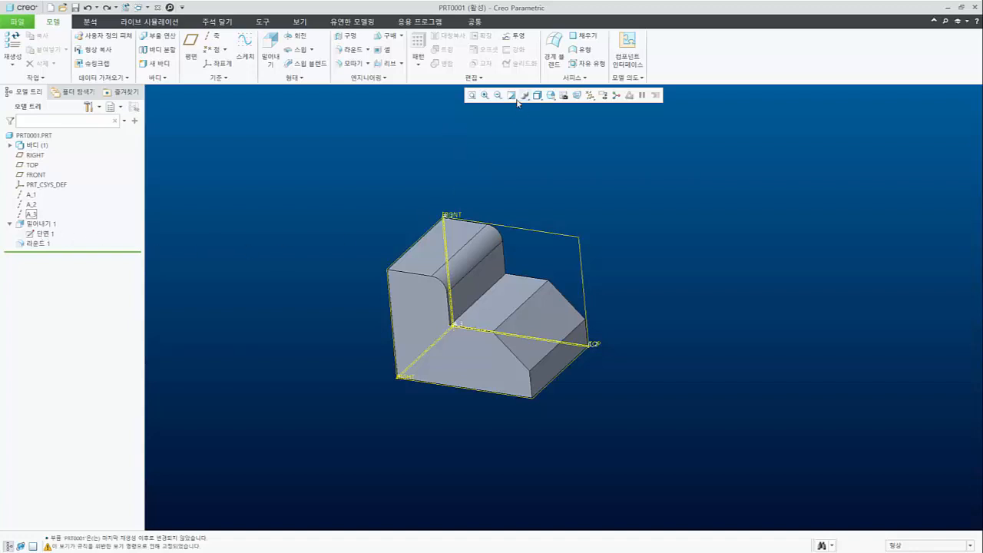
click(591, 95)
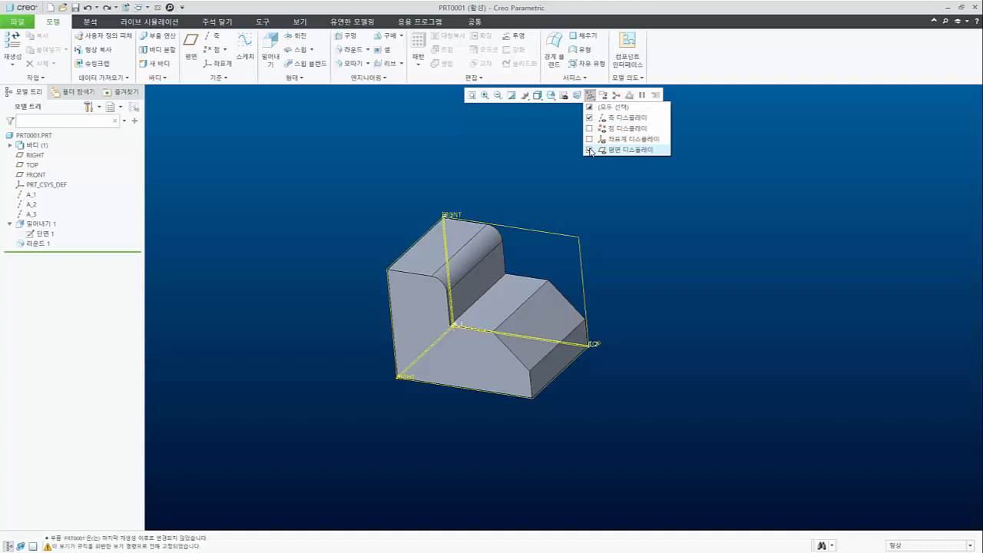
click(34, 158)
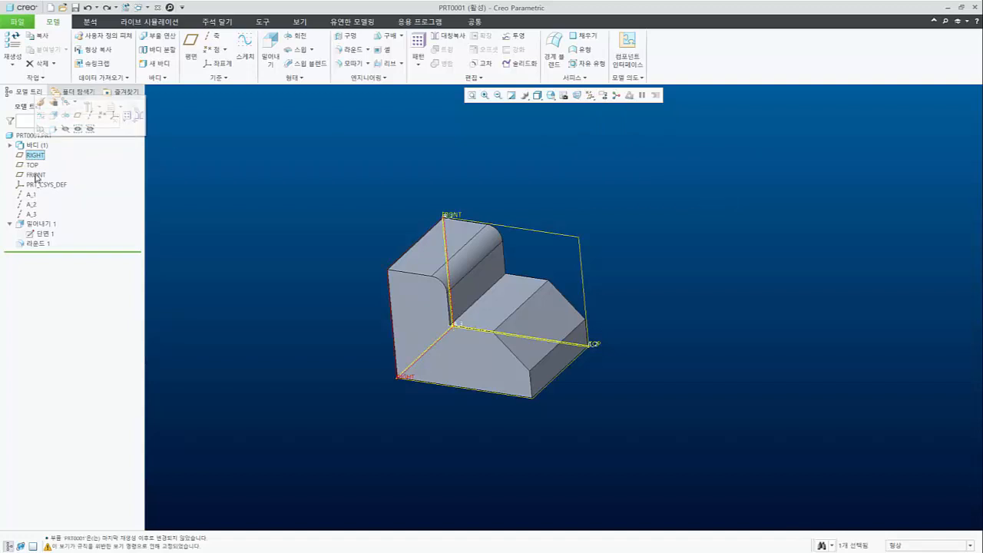
shift+click(35, 175)
ctrl+click(31, 197)
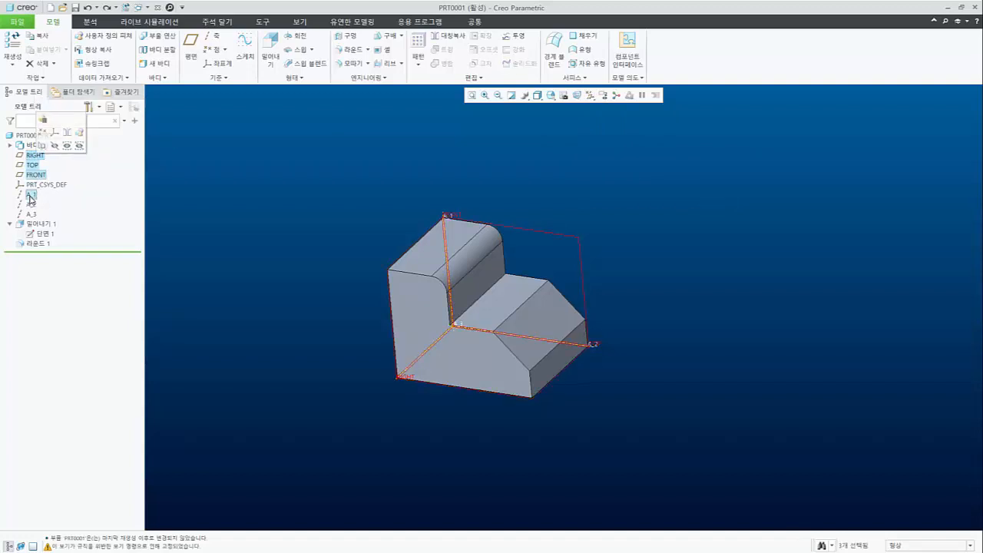
ctrl+click(32, 205)
ctrl+click(32, 215)
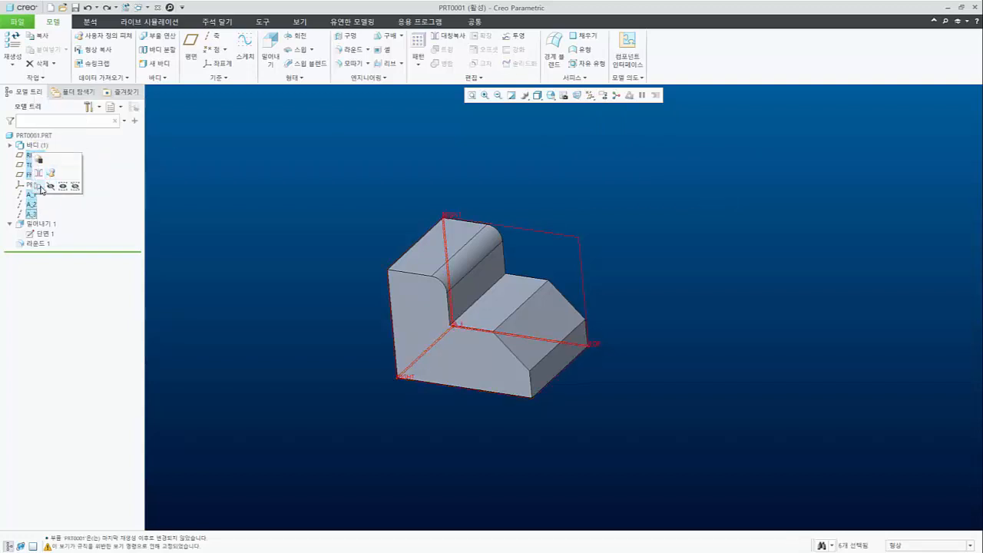
click(51, 185)
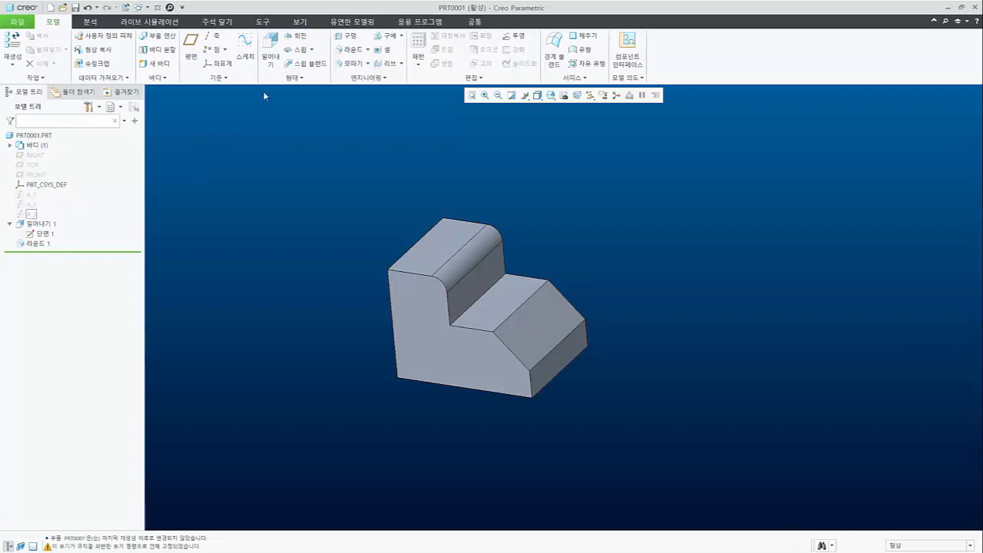
Start a new Extrude feature and pause it so that datums can be created within it.
click(270, 49)
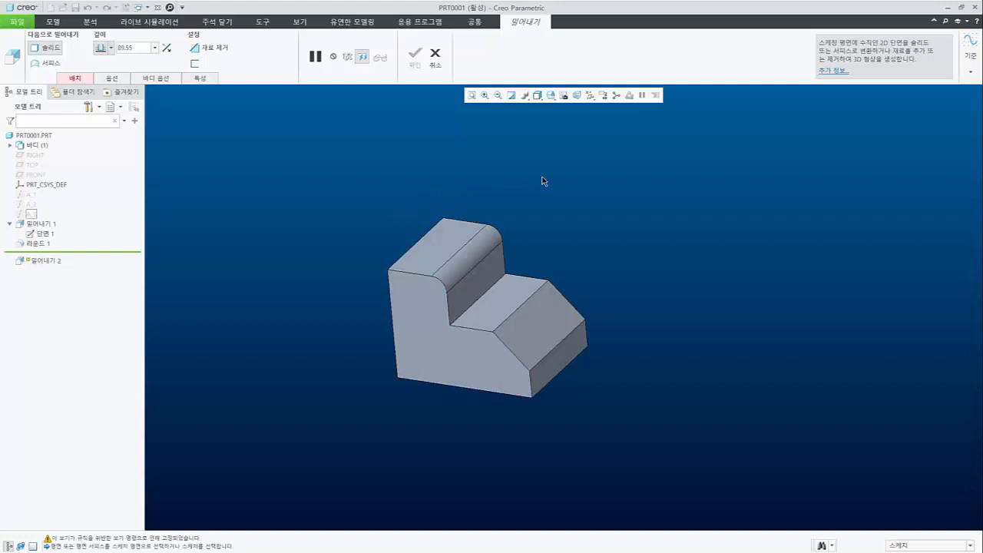
click(458, 335)
mouse_move(504, 295)
middle_down()
mouse_move(527, 307)
mouse_move(538, 333)
mouse_move(517, 325)
mouse_move(533, 302)
middle_up()
scroll(534, 302, up, 1)
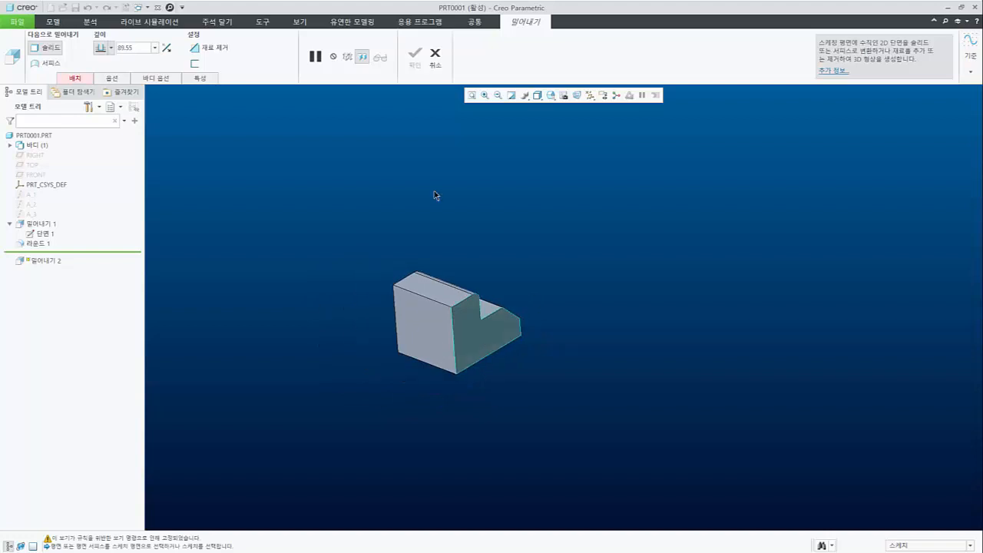
click(315, 56)
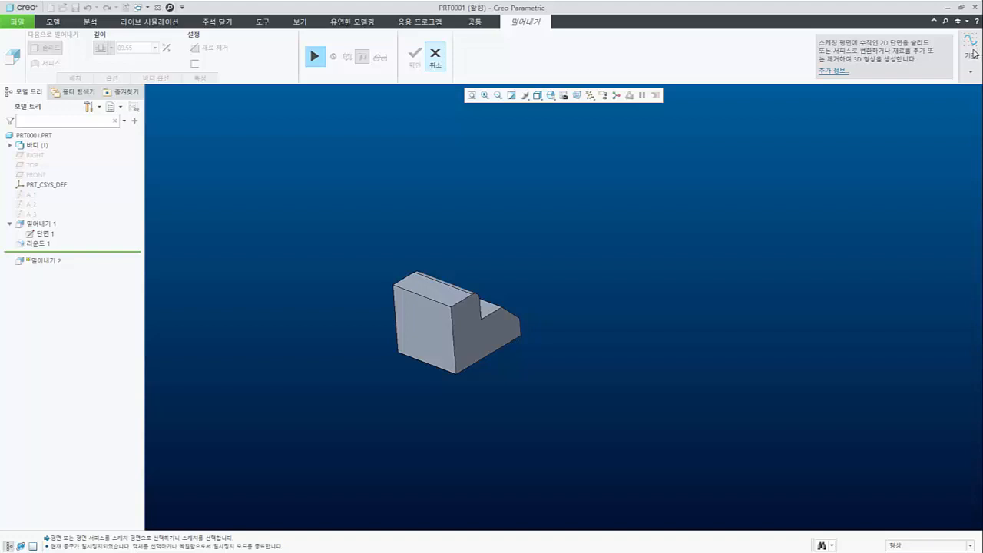
Create a datum plane offset 50.00 outward from the block's tall outer side face while the extrusion is paused.
click(972, 76)
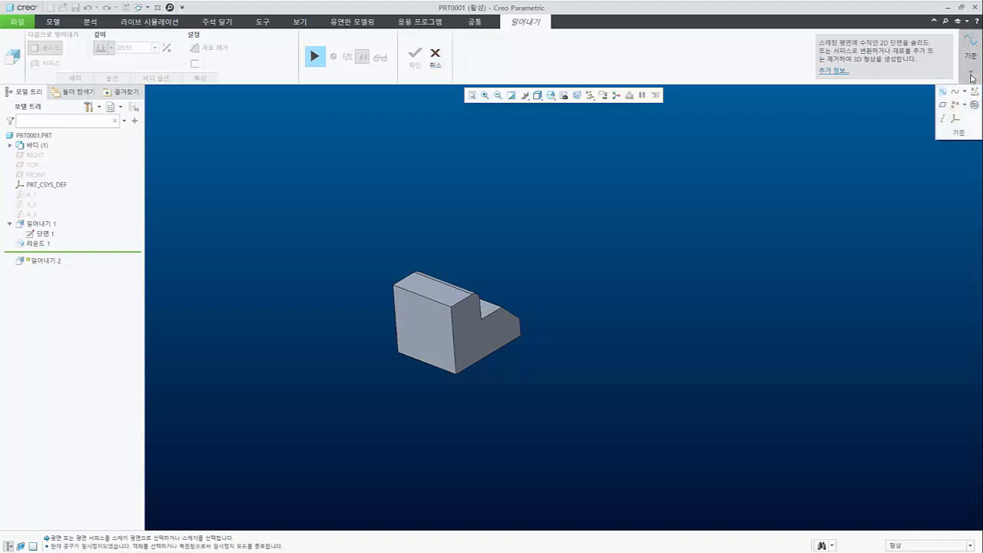
click(943, 106)
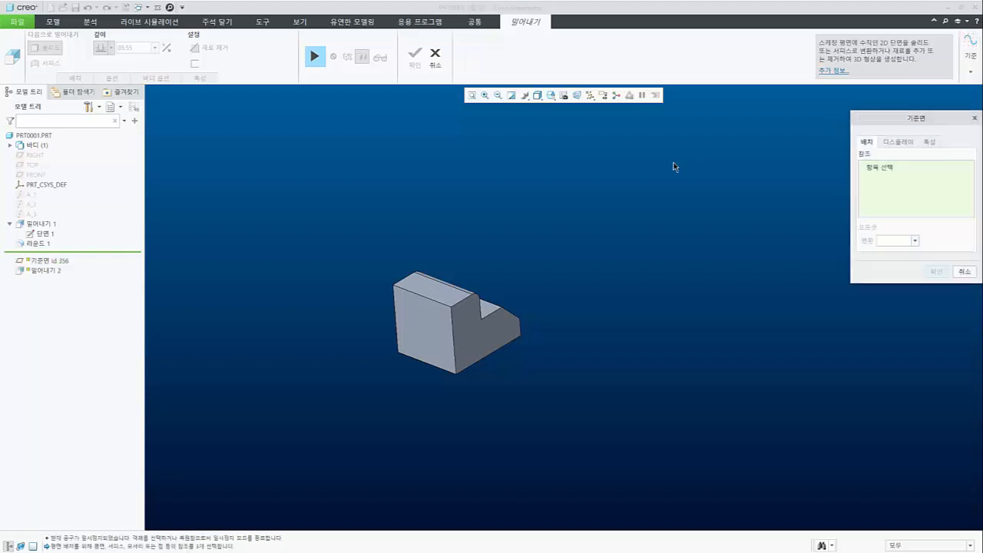
scroll(426, 357, down, 2)
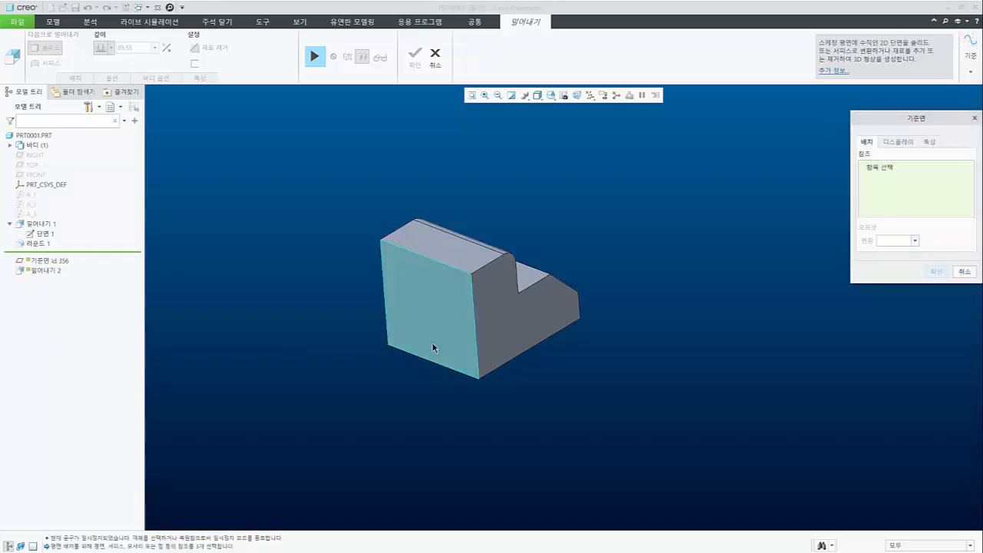
click(428, 304)
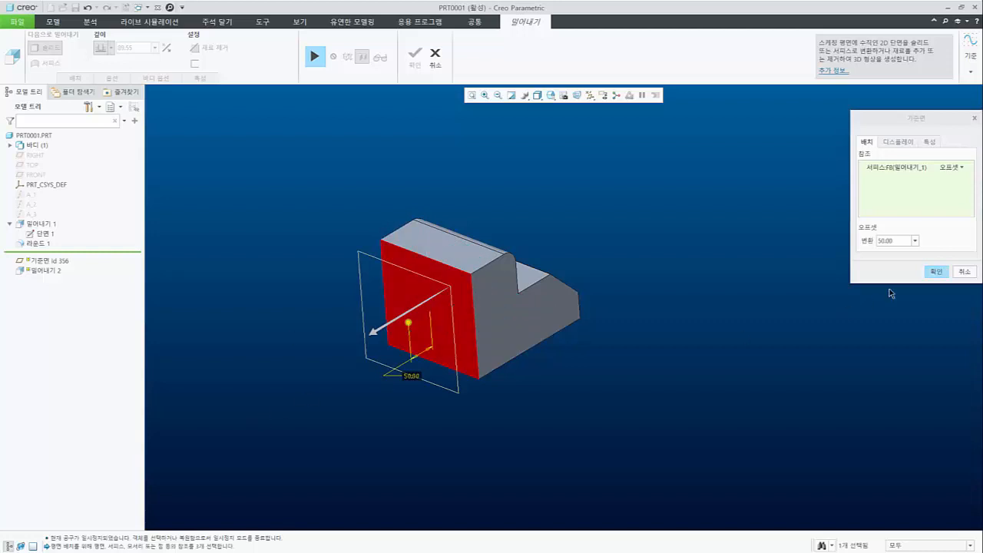
click(937, 273)
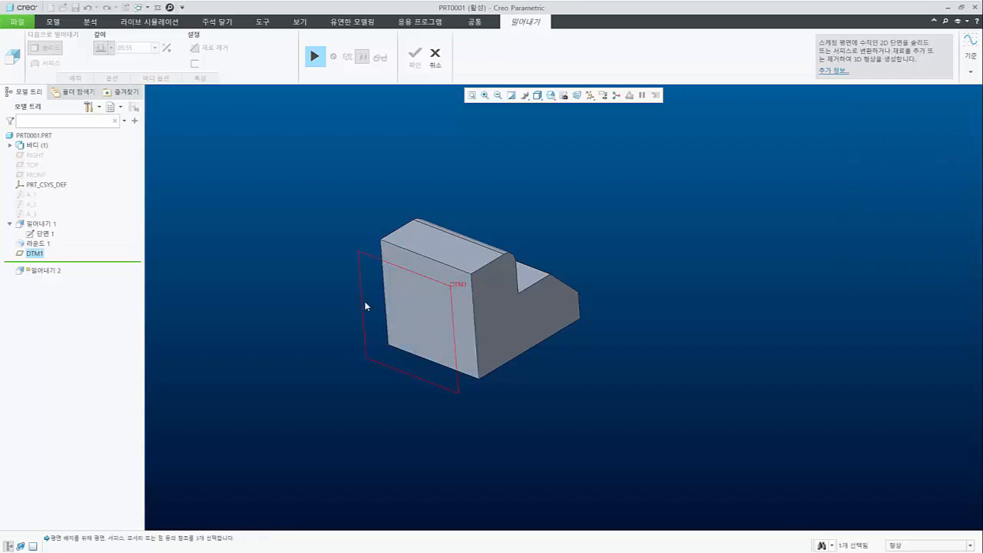
click(976, 73)
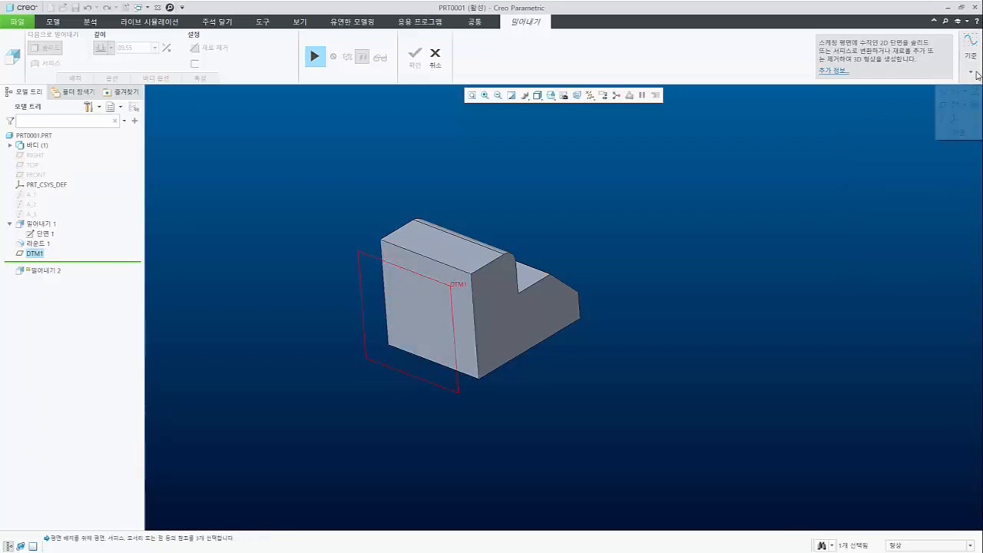
click(945, 107)
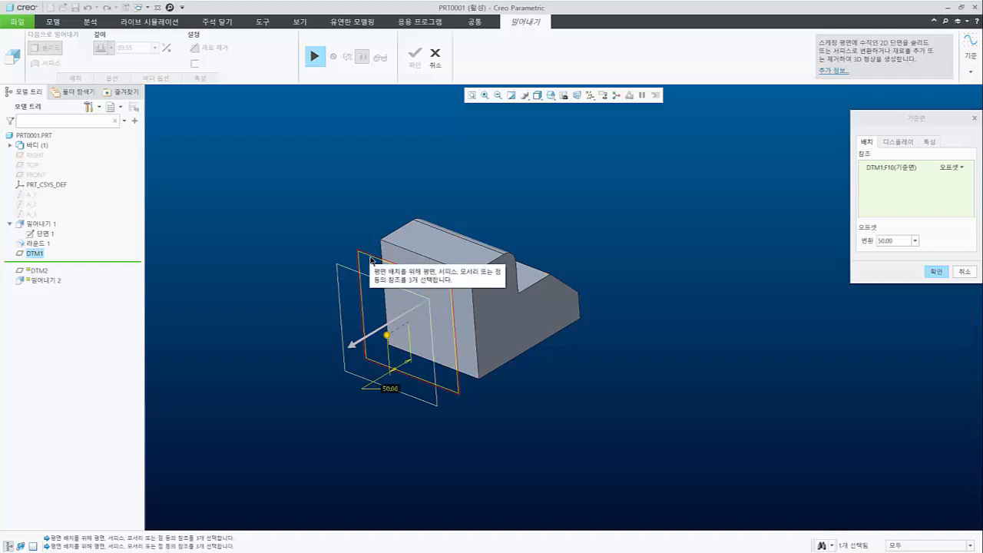
ctrl+click(419, 241)
click(963, 271)
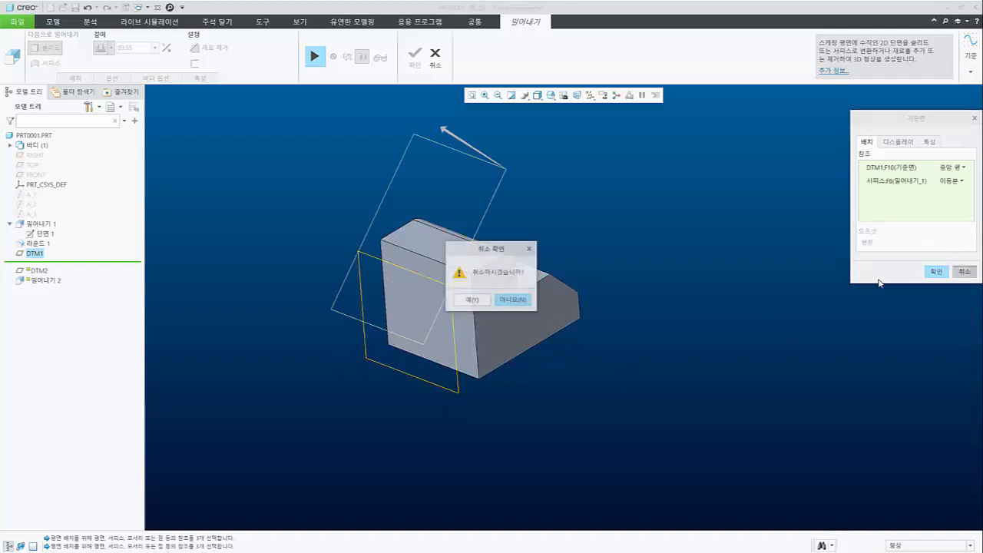
click(470, 300)
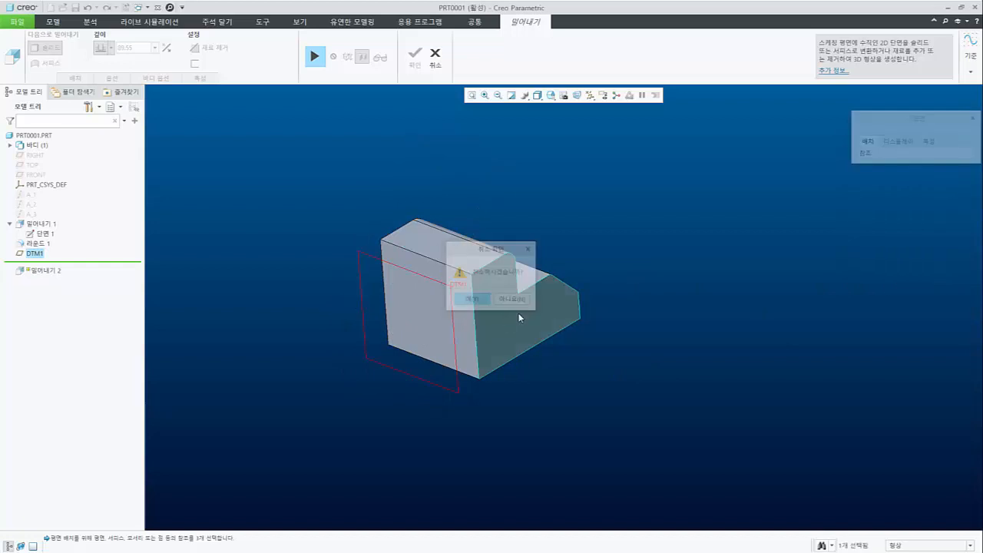
Create a datum axis where offset plane DTM1 intersects the plane of the block's uppermost face.
click(968, 73)
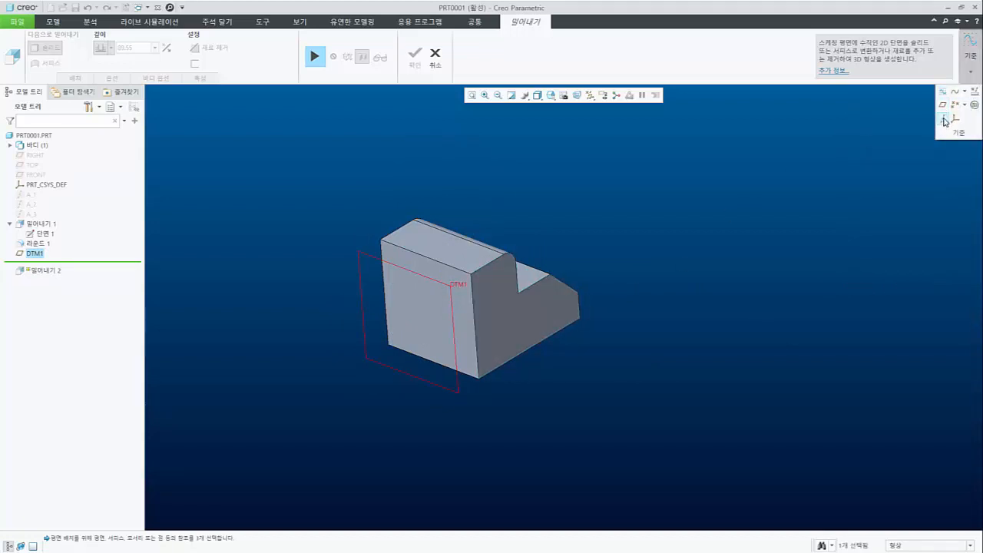
click(944, 119)
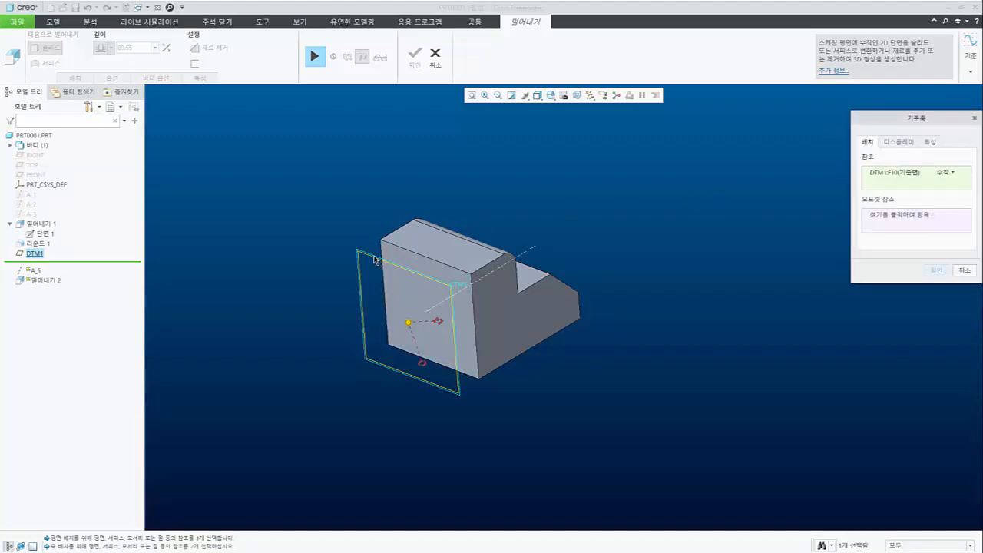
ctrl+click(414, 239)
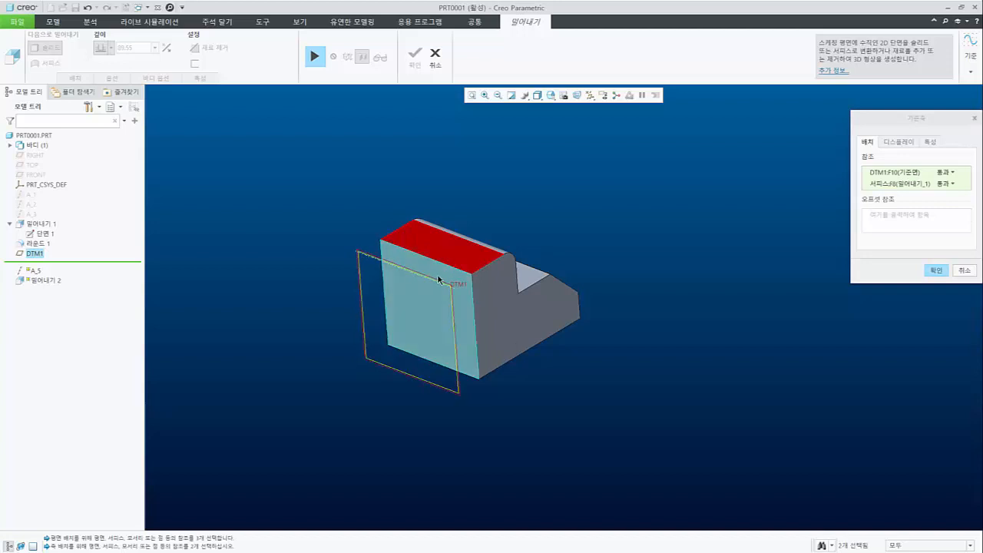
click(936, 270)
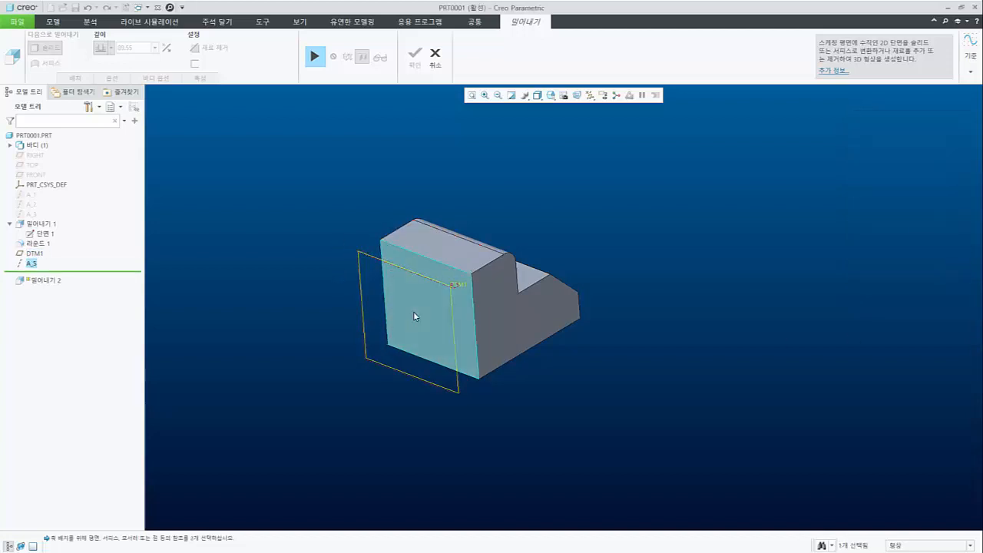
Create a datum plane through the new axis A_5, rotated 120.0 degrees from plane DTM1.
click(970, 51)
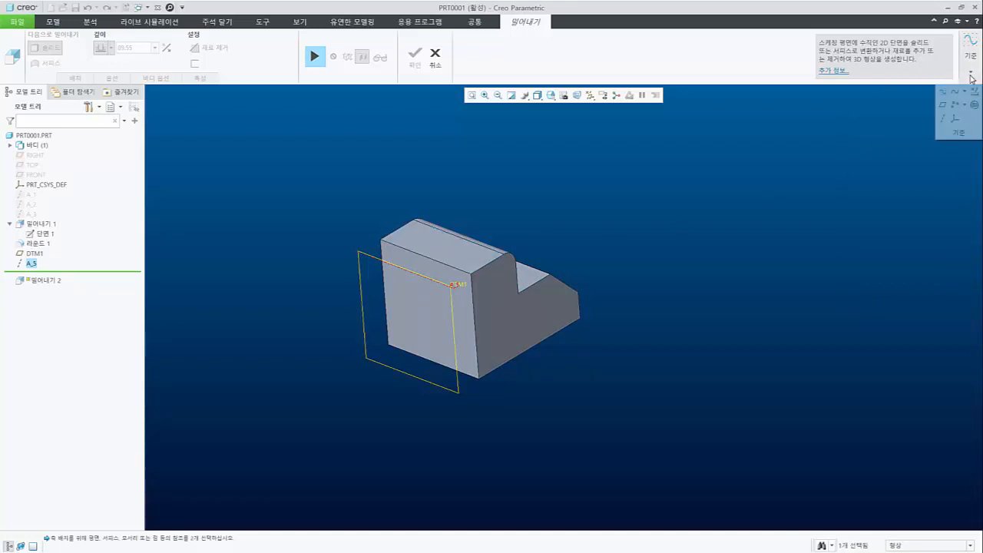
click(942, 108)
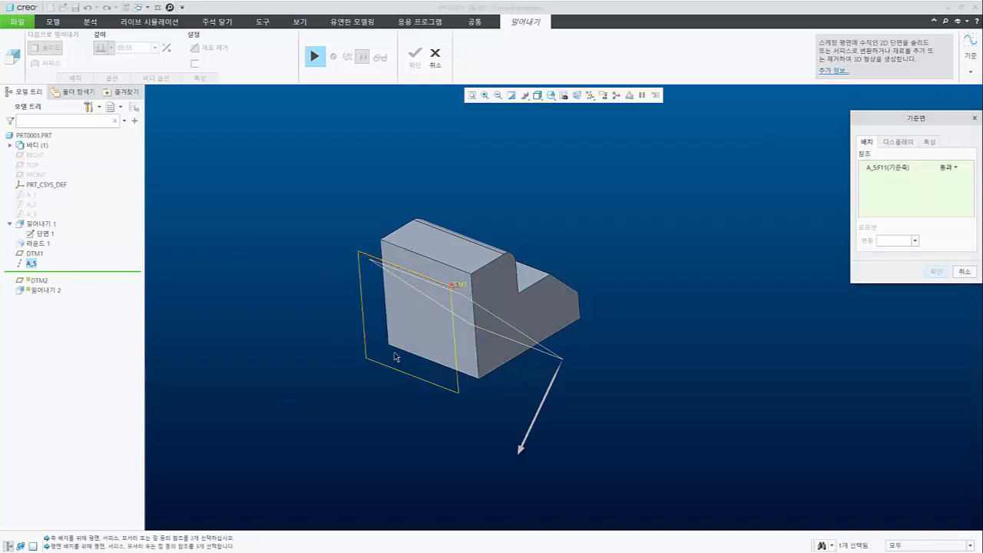
scroll(374, 262, up, 2)
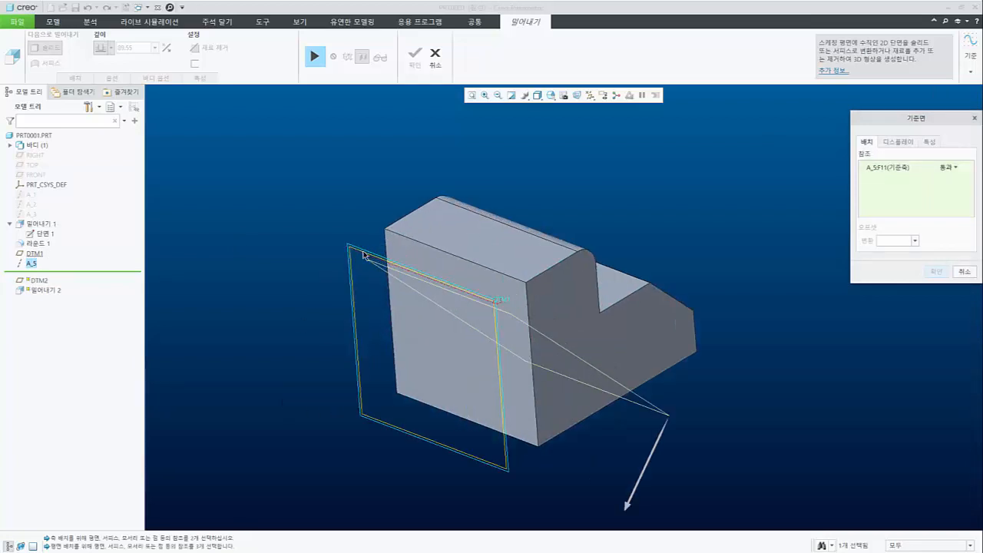
click(359, 253)
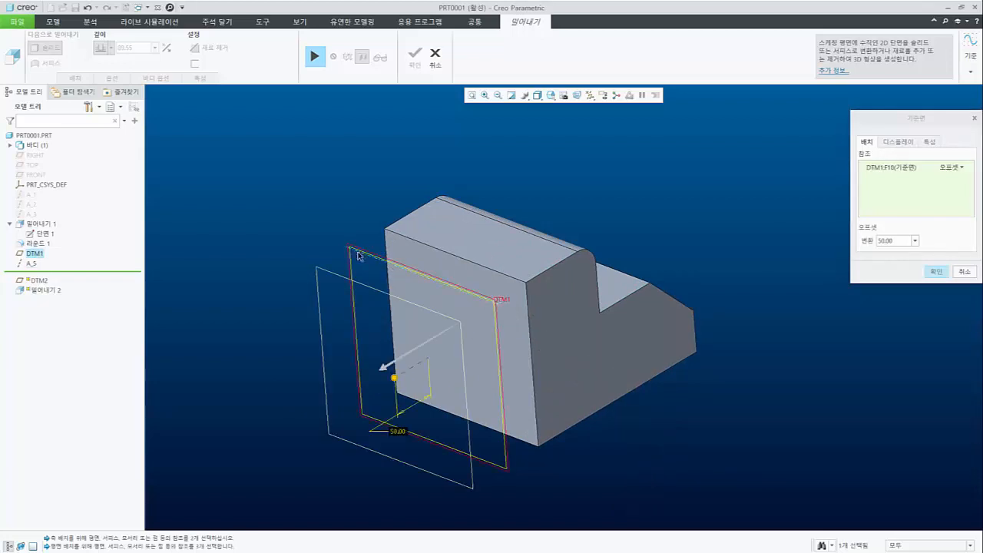
ctrl+click(32, 264)
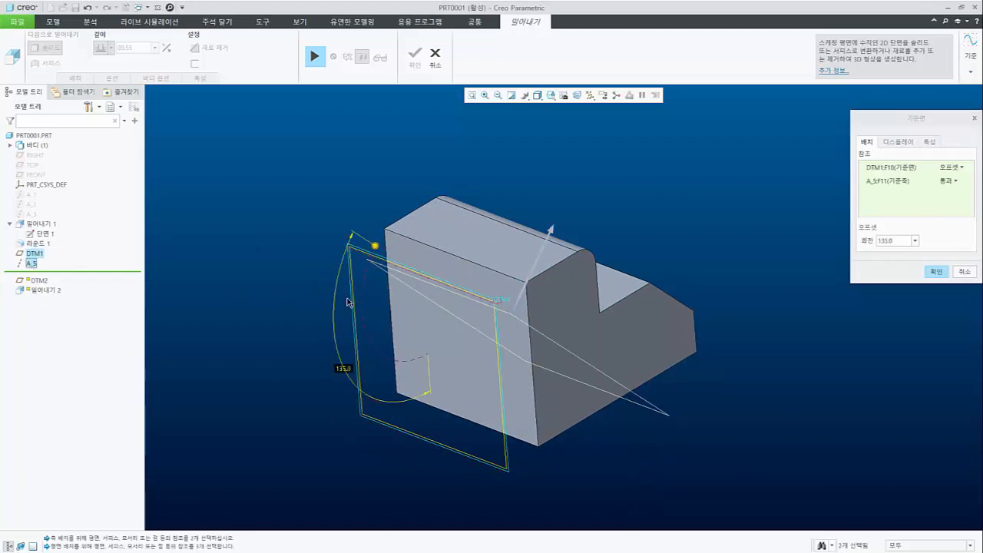
middle_drag(443, 296, 315, 259)
double_click(293, 321)
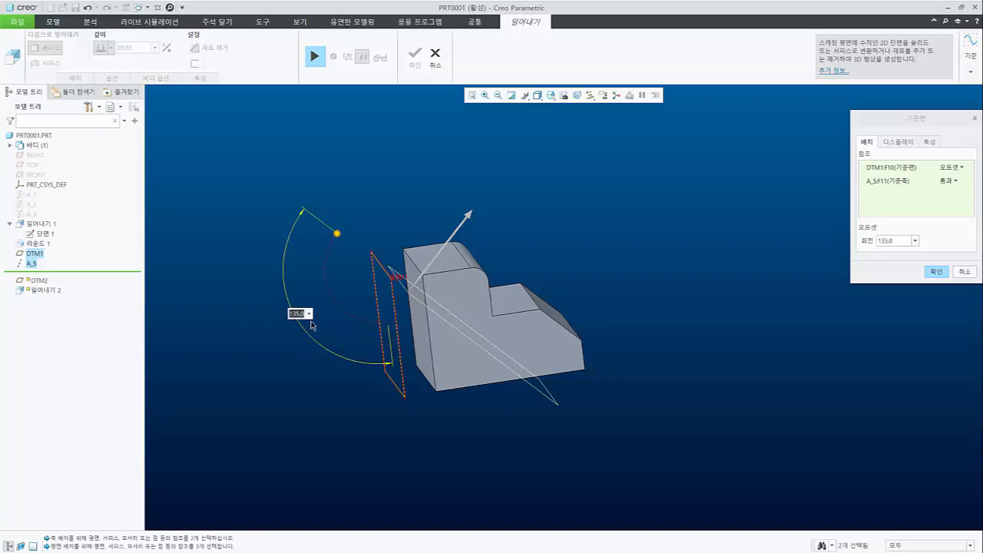
text(120)
key(Return)
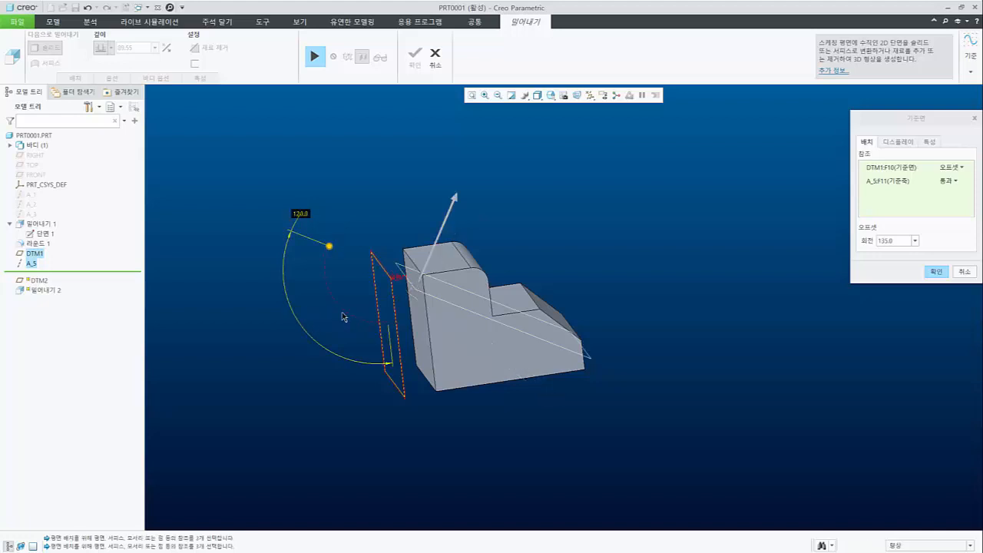
middle_drag(503, 321, 525, 302)
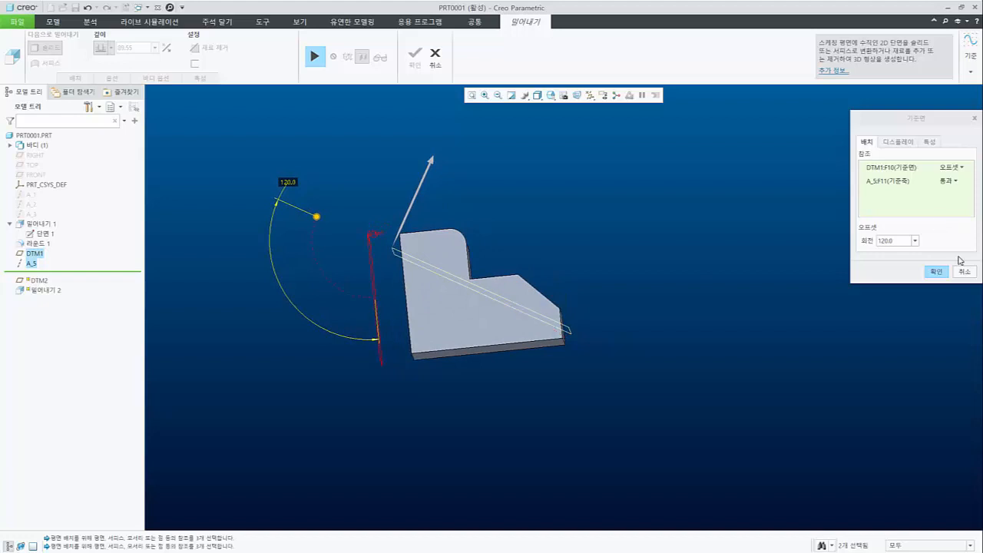
click(935, 272)
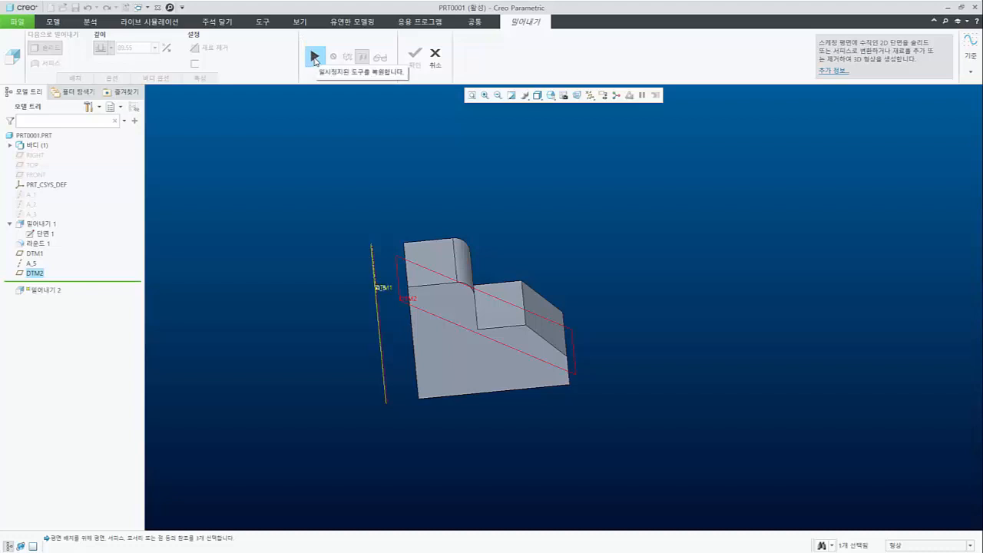
Resume the extrusion and sketch a circle on angled plane DTM2, centred on the edge line of the block's tall outer side.
click(315, 58)
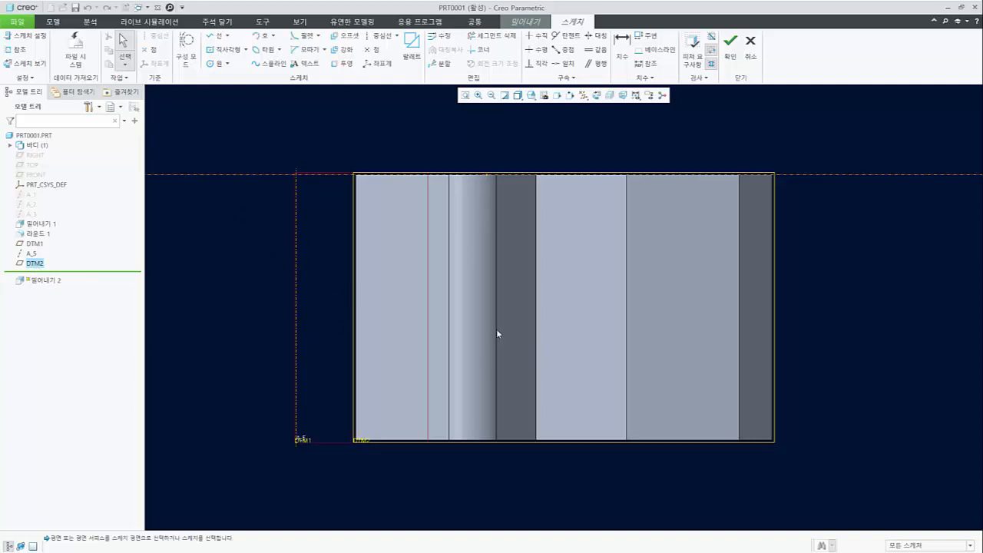
click(216, 63)
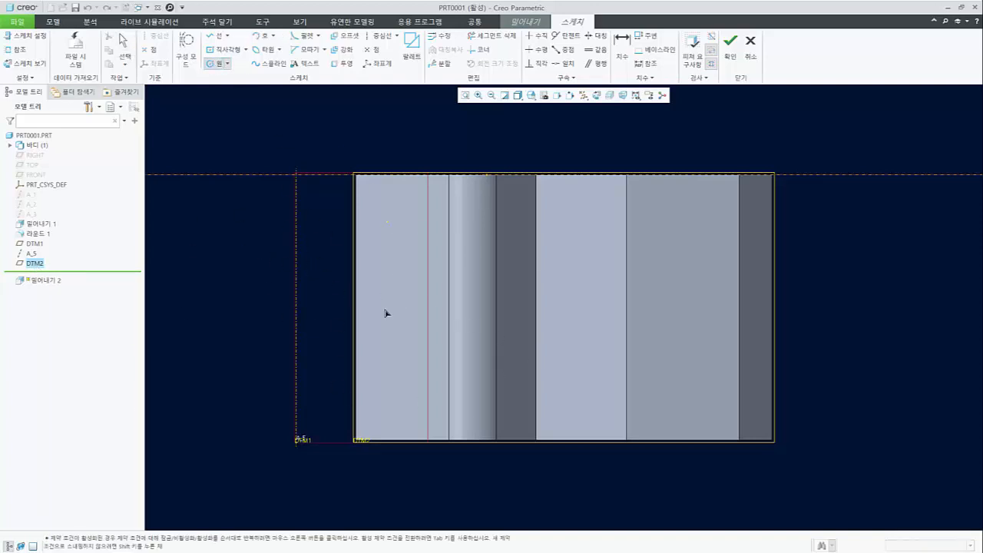
click(355, 307)
click(389, 345)
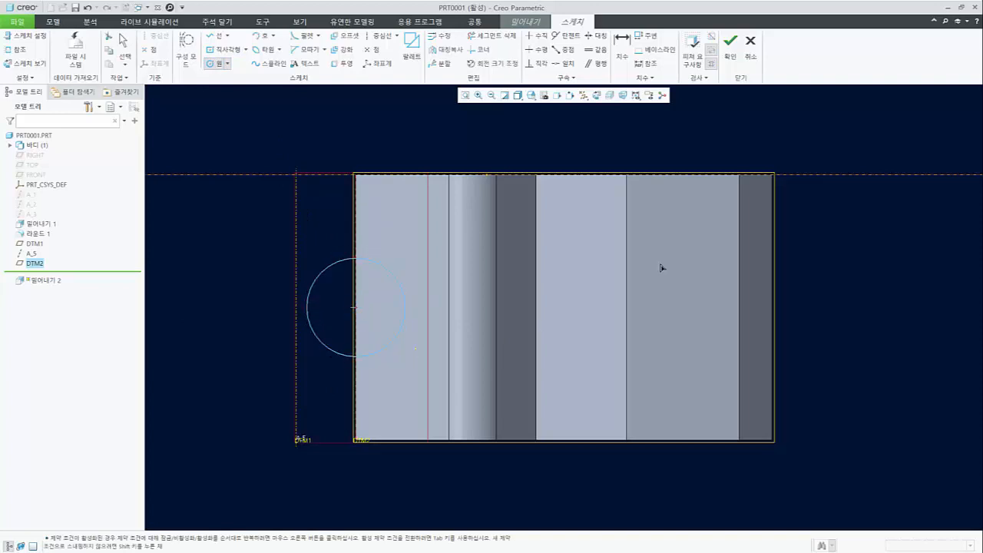
click(732, 50)
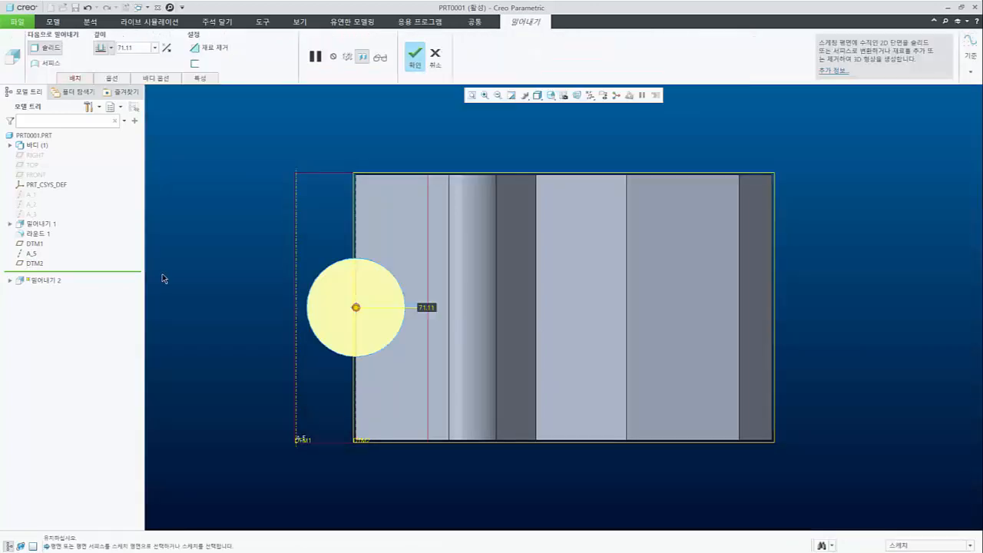
Examine the tilted cylinder preview and its direction relative to the block and datum planes.
scroll(414, 295, down, 3)
middle_drag(425, 336, 343, 317)
scroll(393, 322, down, 3)
scroll(409, 345, up, 5)
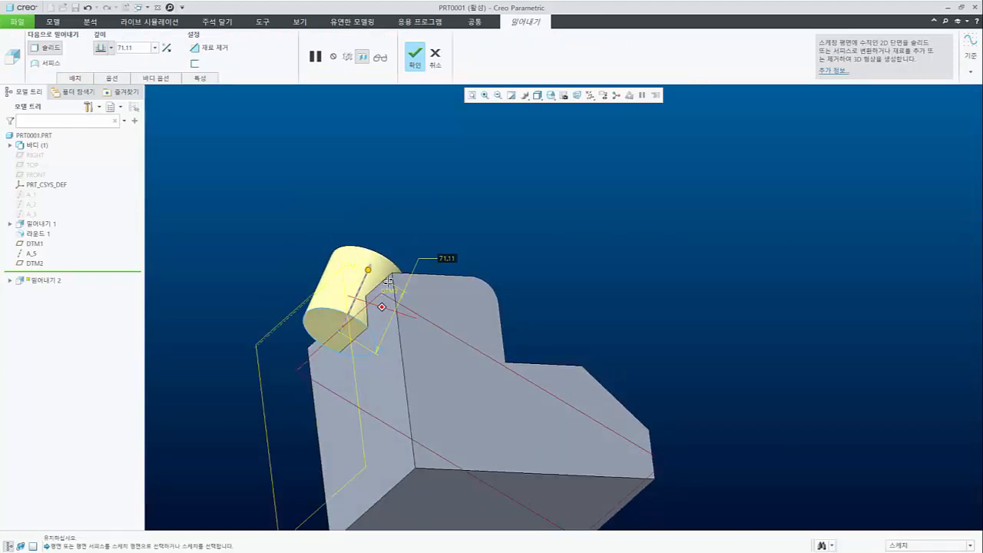
scroll(372, 361, down, 2)
middle_drag(373, 361, 367, 349)
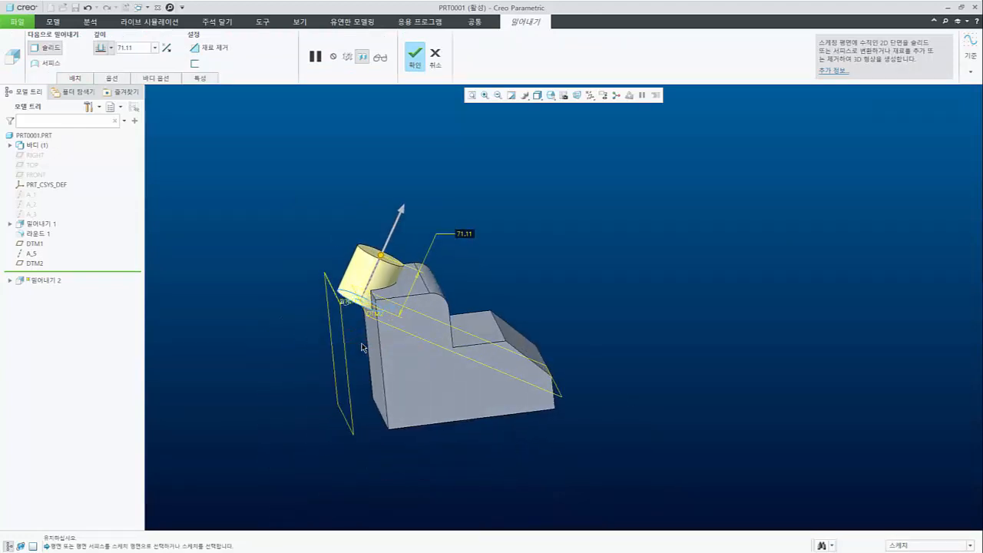
scroll(349, 287, up, 2)
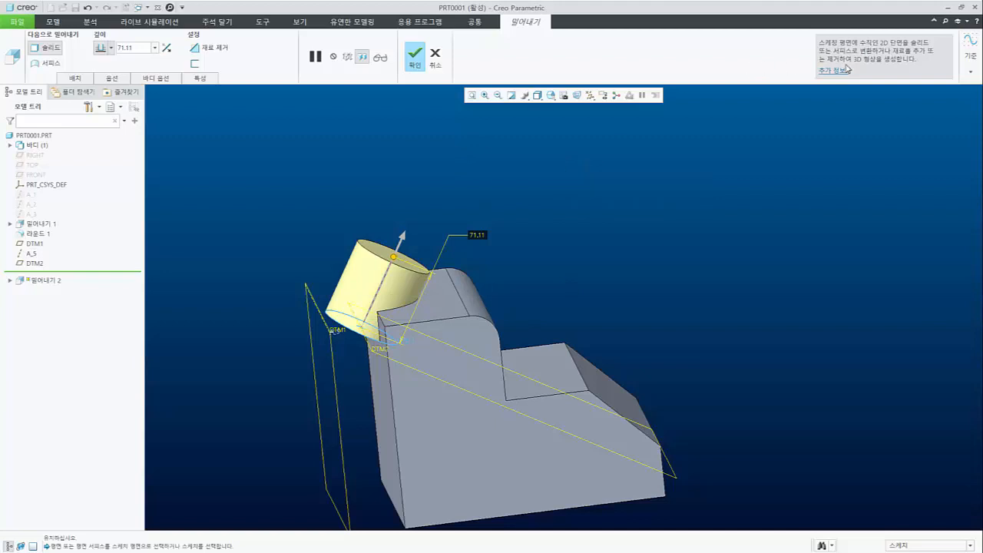
Pause the extrusion and create a datum plane offset 15.00 inward from the block's sloped face.
click(315, 56)
click(971, 54)
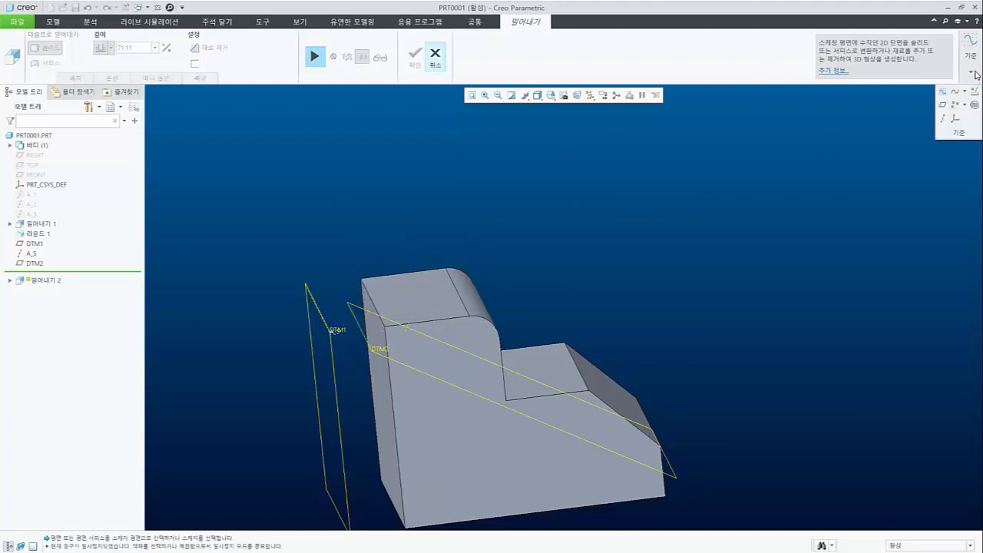
click(943, 110)
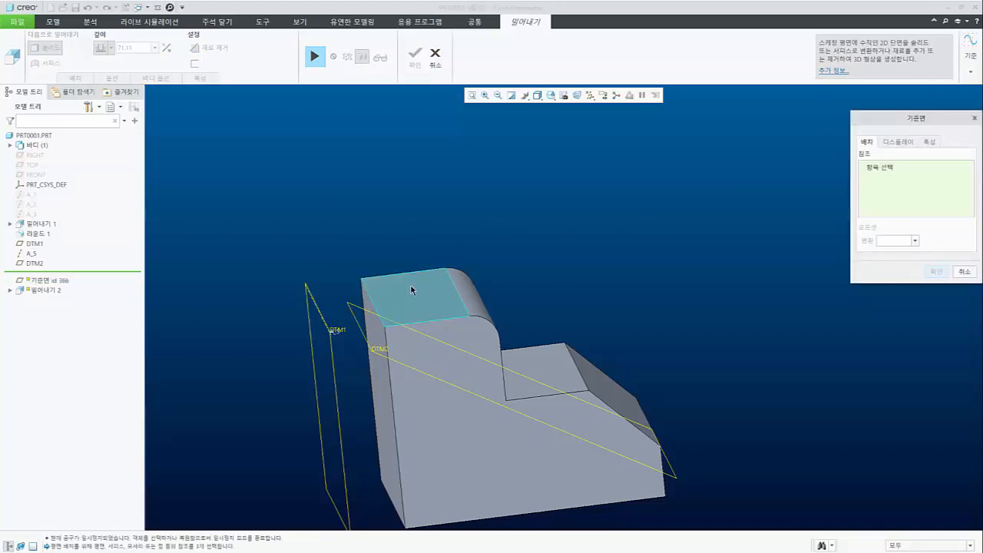
mouse_move(530, 364)
middle_down()
mouse_move(522, 348)
mouse_move(503, 396)
mouse_move(542, 372)
middle_up()
click(589, 376)
scroll(503, 388, up, 3)
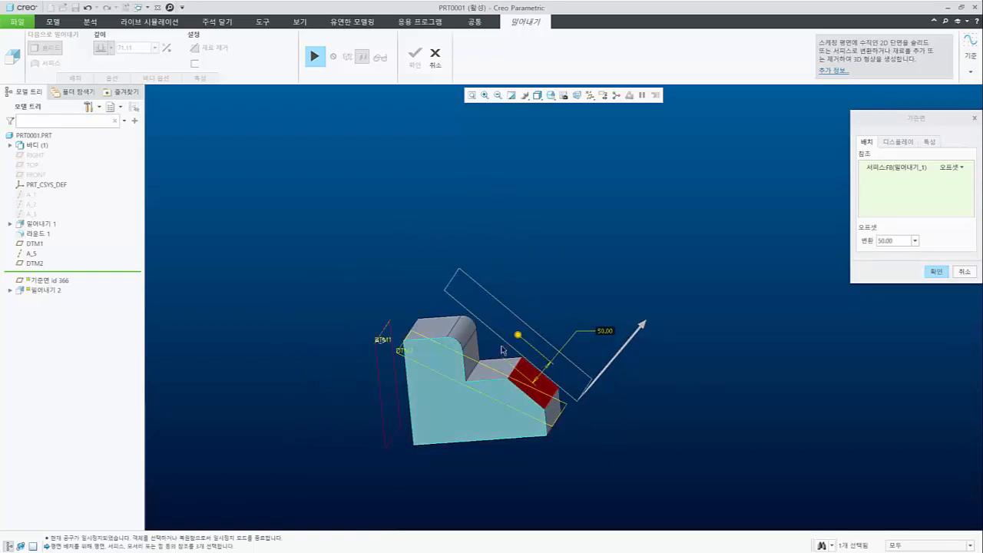
scroll(513, 345, down, 3)
drag(507, 322, 464, 374)
middle_drag(408, 417, 432, 402)
scroll(463, 367, up, 4)
click(891, 241)
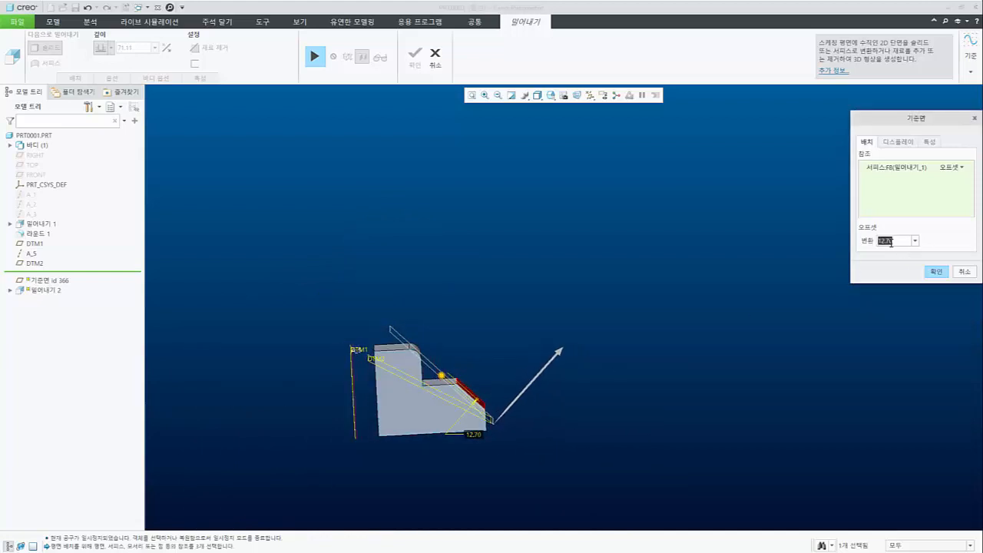
text(15)
key(Return)
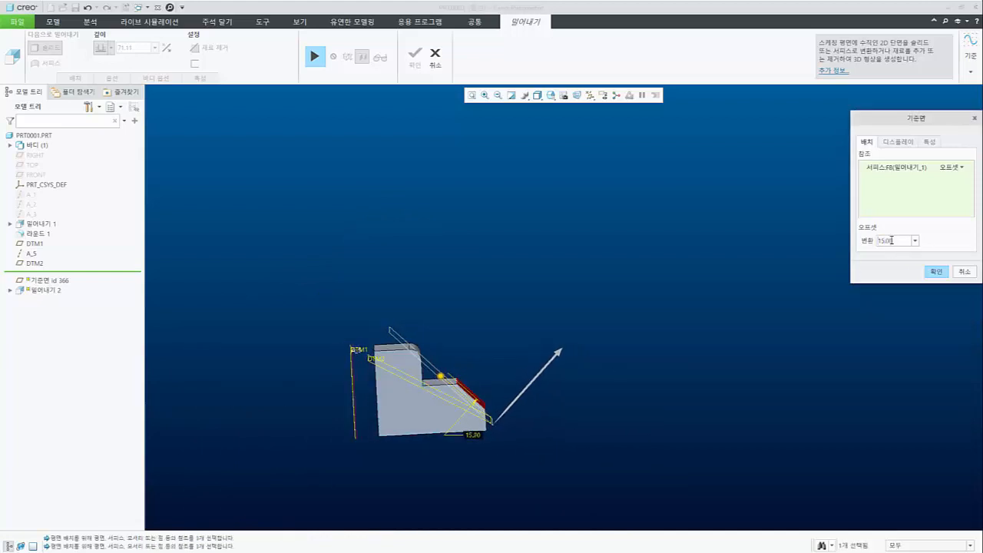
click(937, 271)
Resume the extrusion and finish it with its depth running up to the selected plane DTM3.
scroll(381, 415, down, 3)
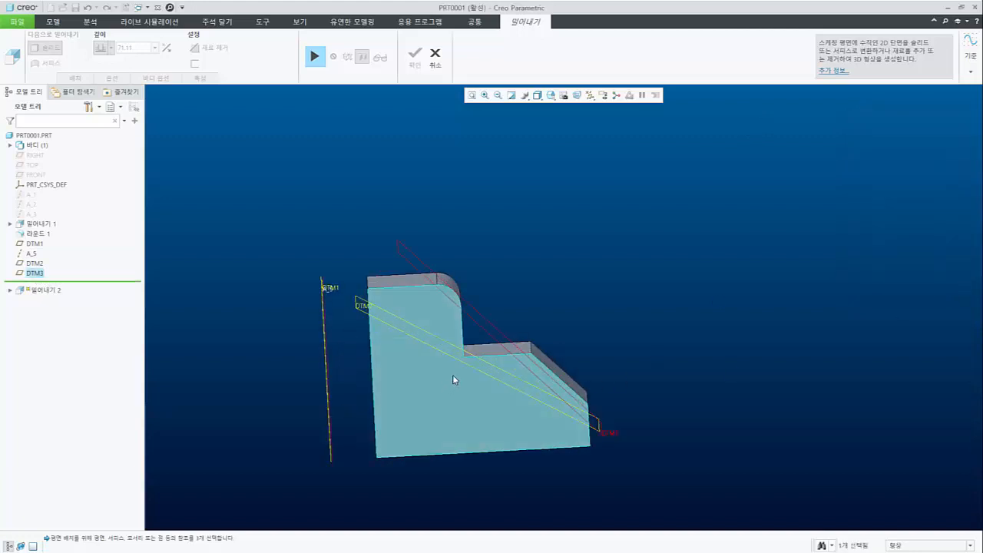
mouse_move(452, 377)
middle_down()
mouse_move(452, 366)
mouse_move(452, 382)
middle_up()
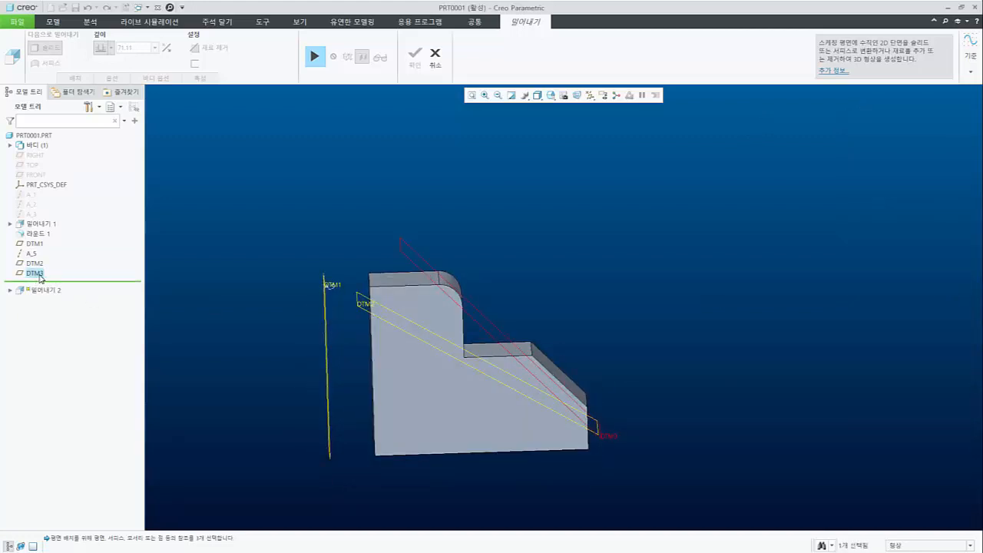
middle_drag(426, 324, 420, 322)
click(314, 58)
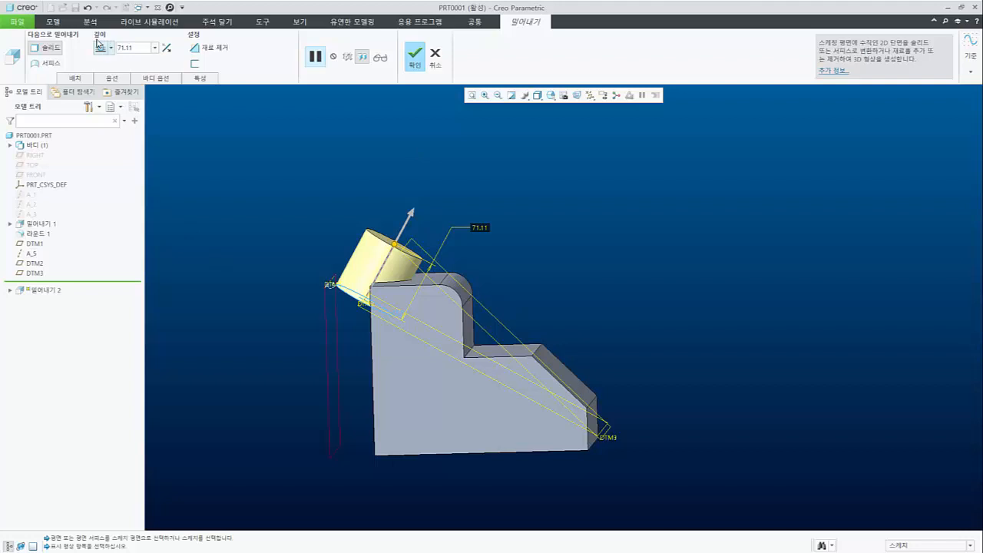
click(110, 48)
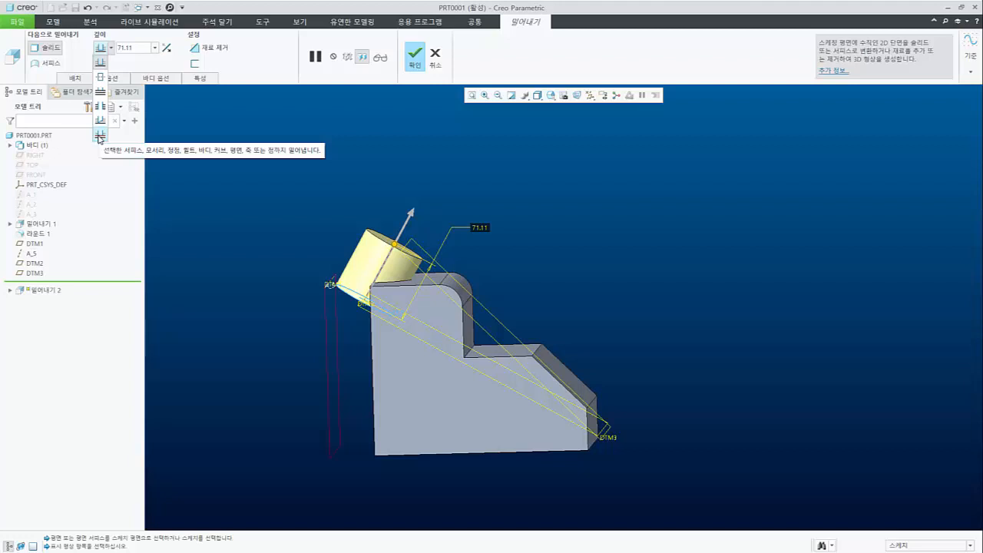
click(101, 137)
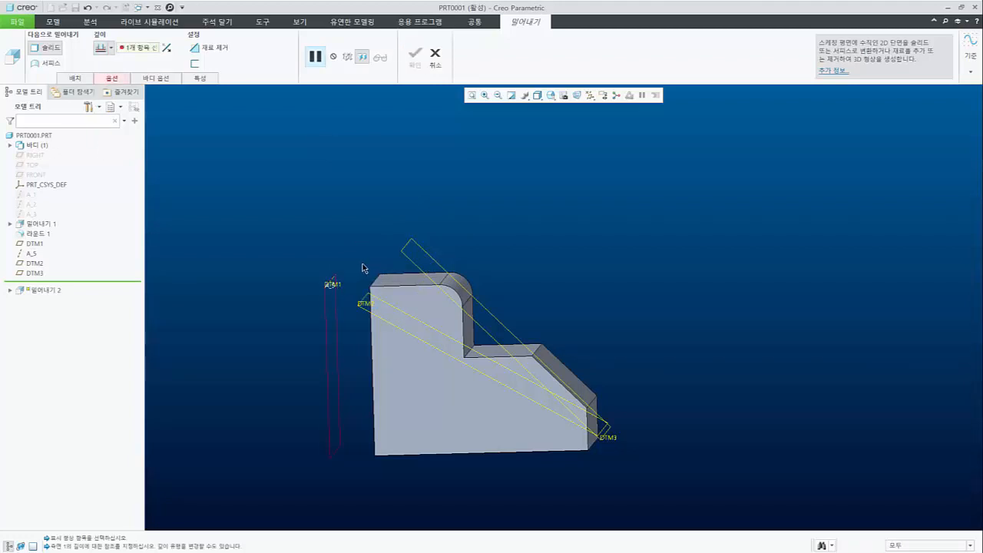
click(420, 272)
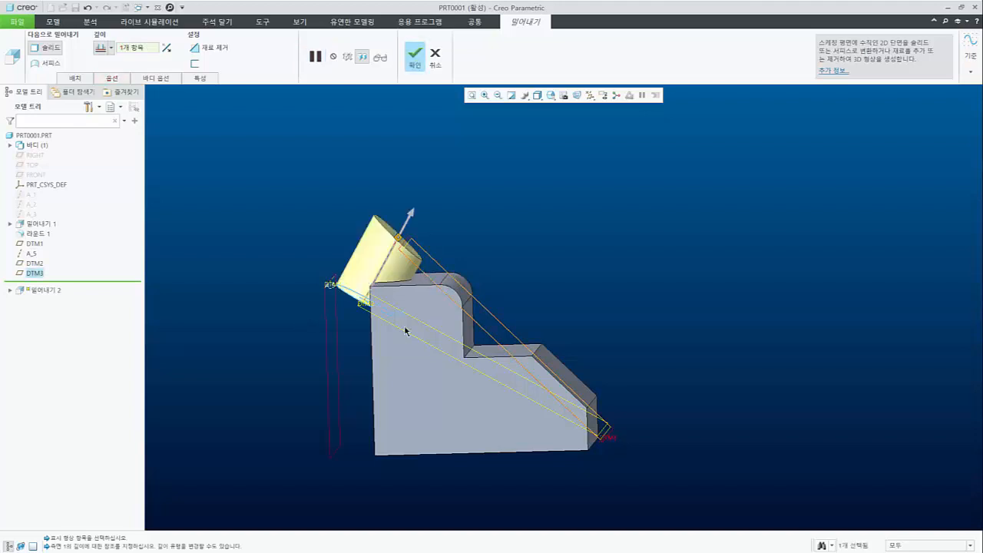
middle_drag(408, 331, 372, 281)
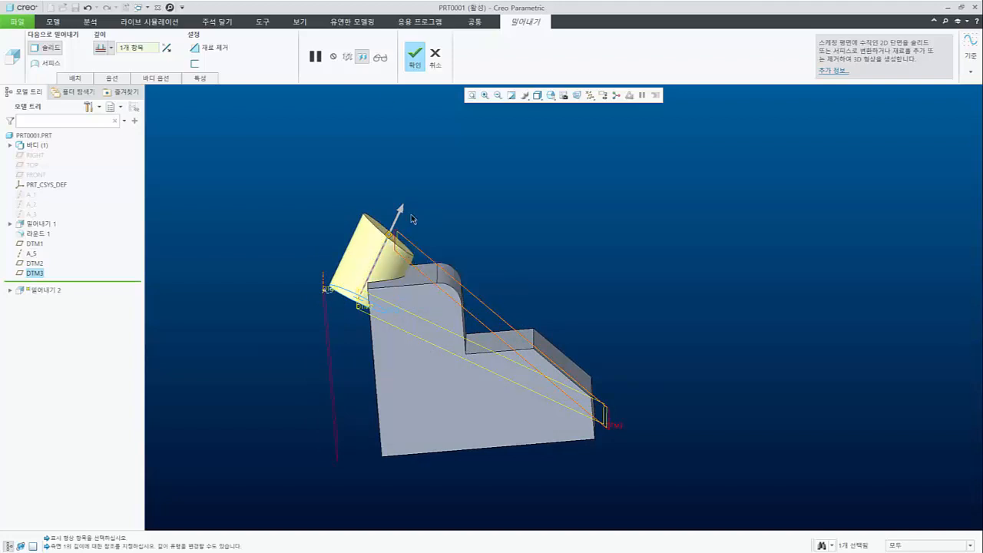
click(415, 61)
Expand the second extrusion in the model tree and highlight its embedded plane DTM1.
middle_drag(453, 246, 434, 282)
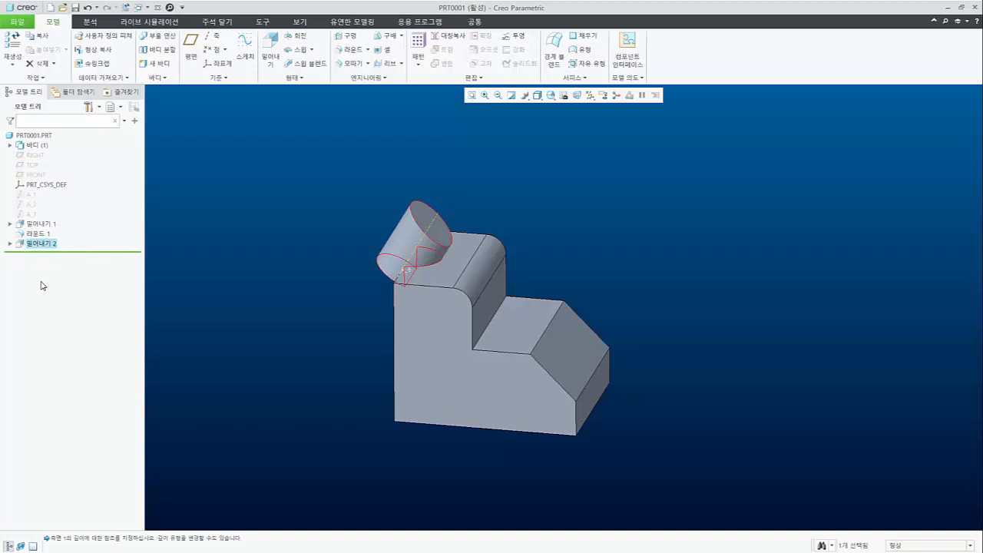
click(10, 243)
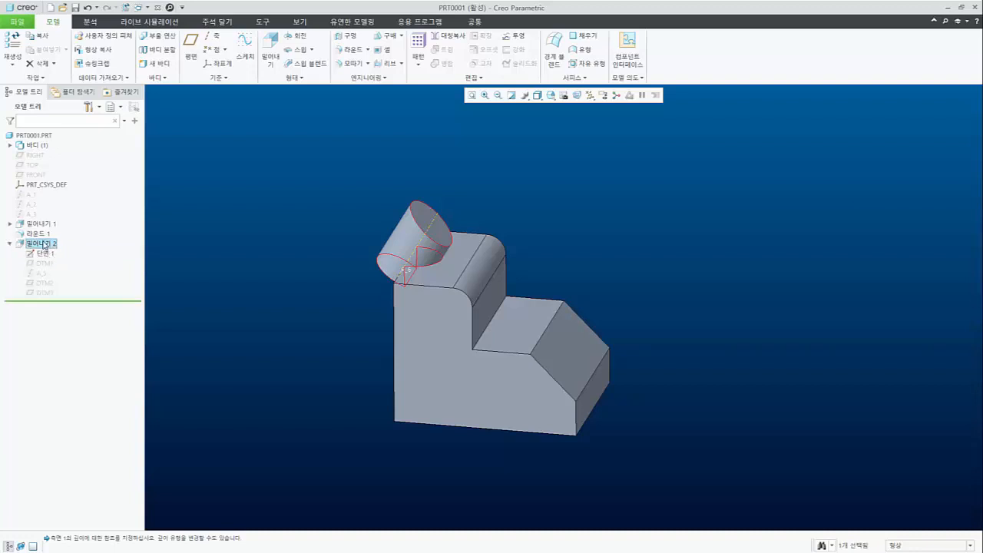
click(44, 263)
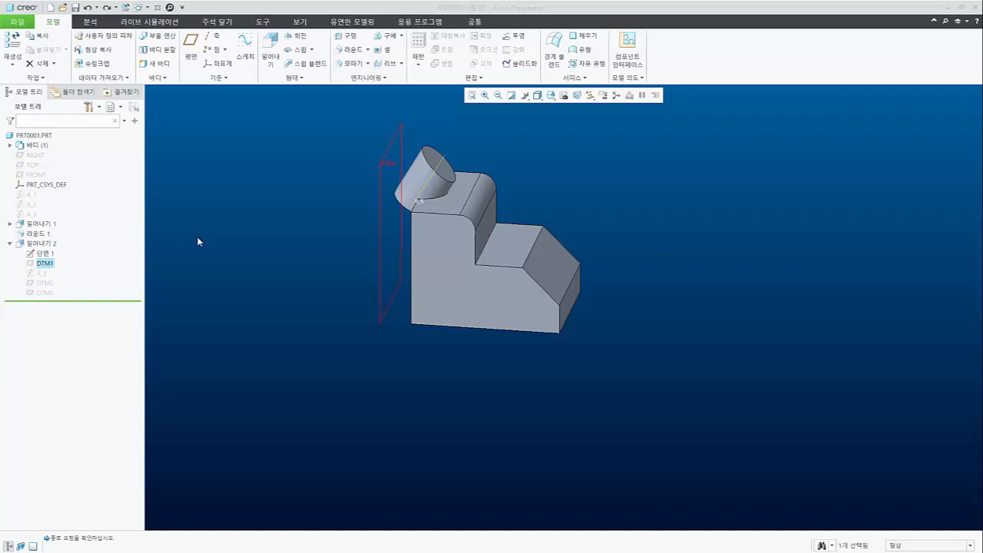
Show the second extrusion's embedded plane DTM1 and the default RIGHT plane in the model.
right_click(45, 264)
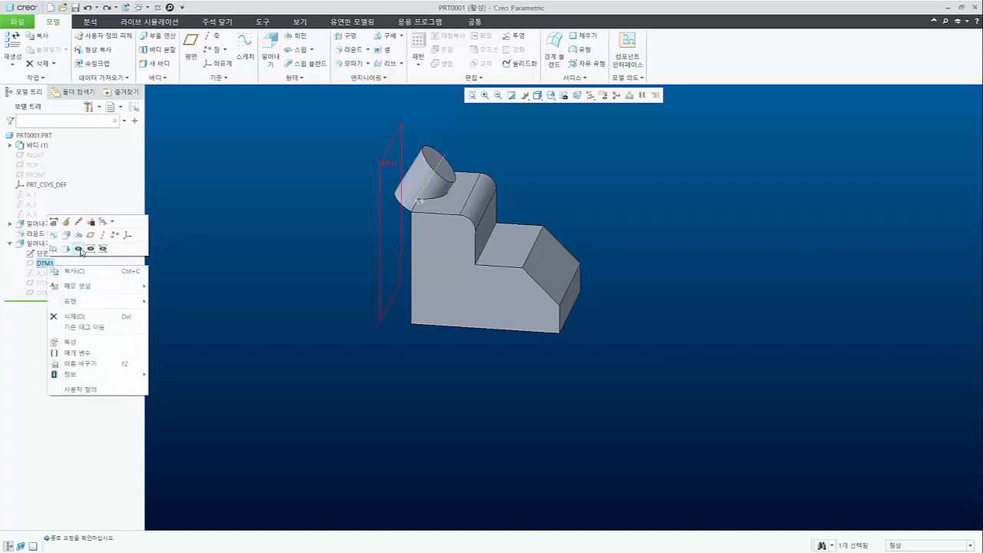
click(81, 250)
click(35, 156)
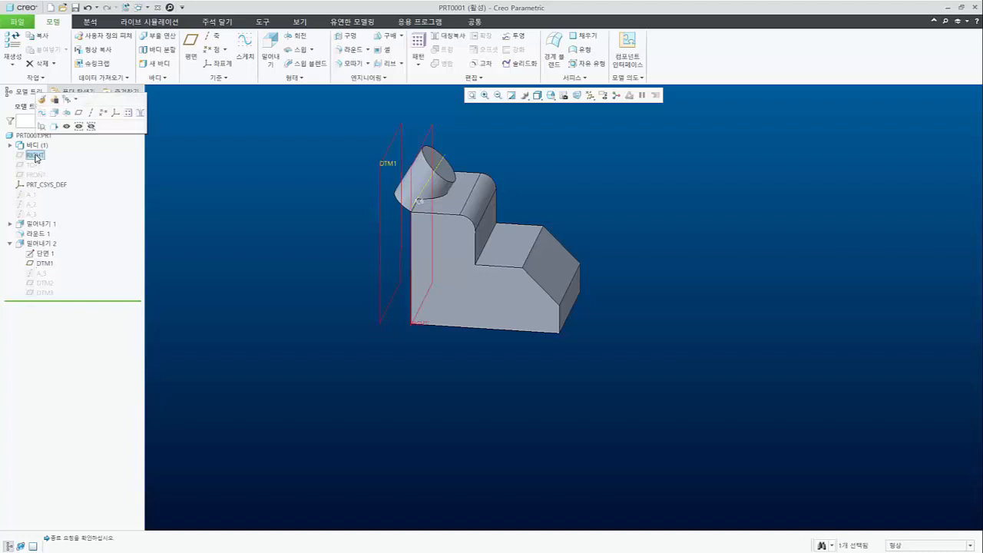
click(374, 291)
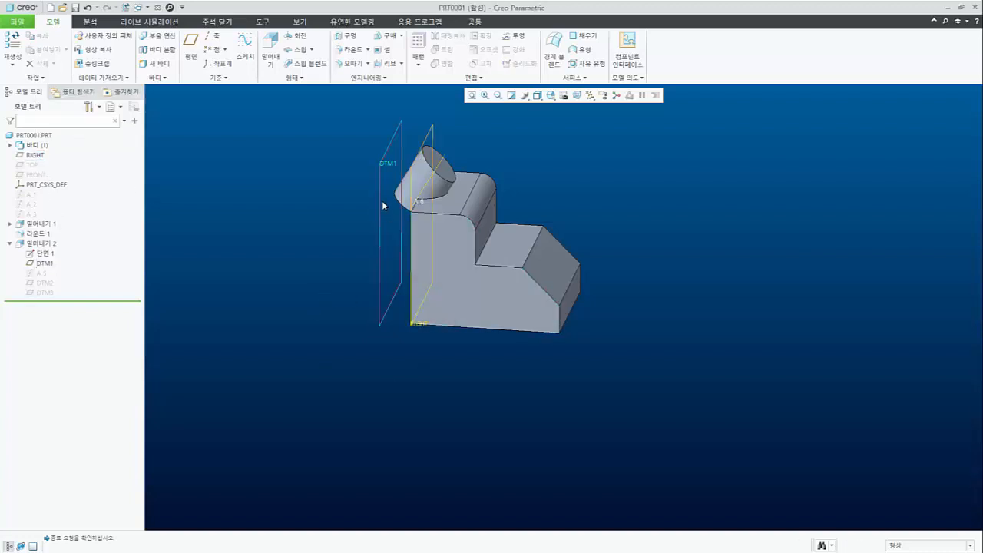
Try to start a new sketch on the extrusion's embedded plane DTM1.
click(378, 221)
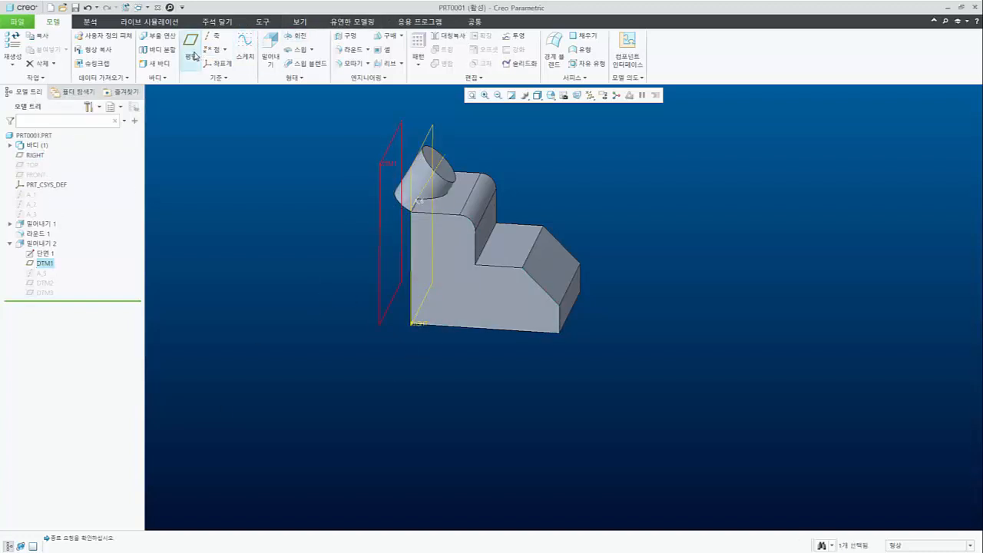
click(244, 48)
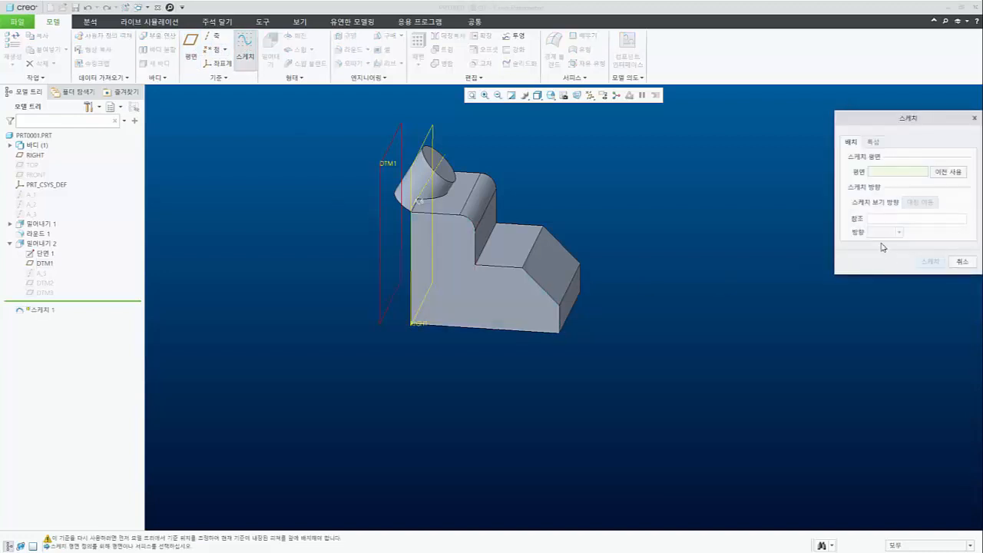
click(390, 151)
click(962, 263)
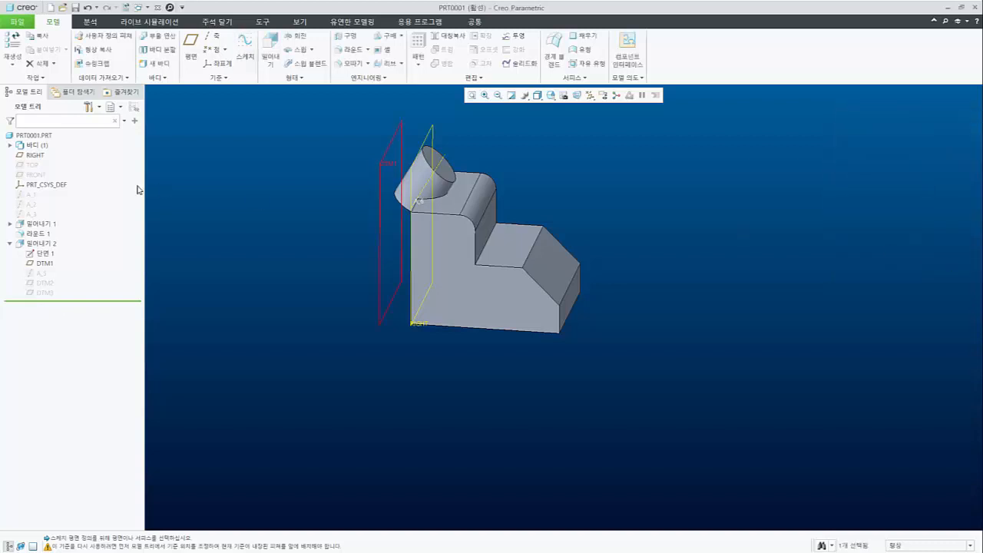
Start a sketch on the RIGHT plane and quit it without saving.
click(35, 155)
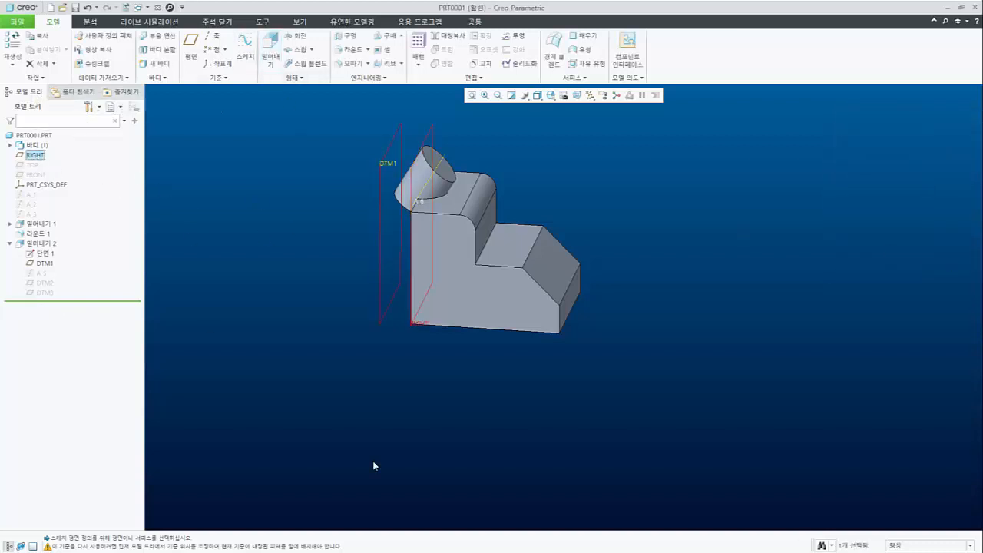
click(244, 46)
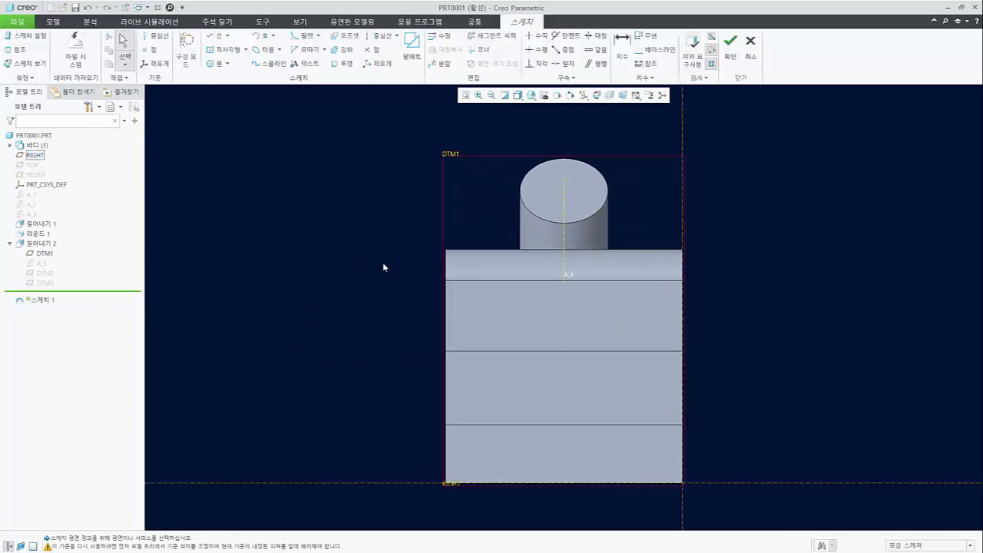
click(753, 47)
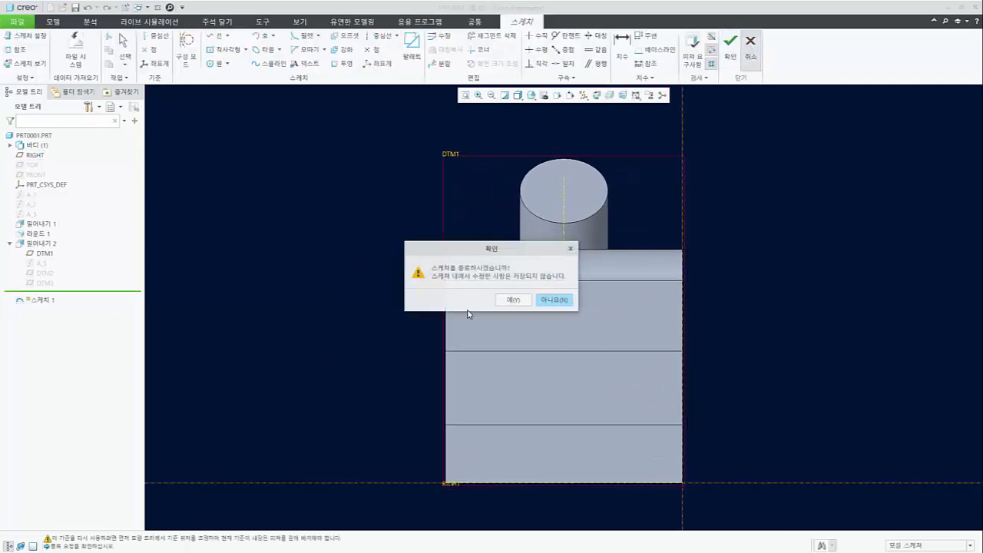
click(513, 300)
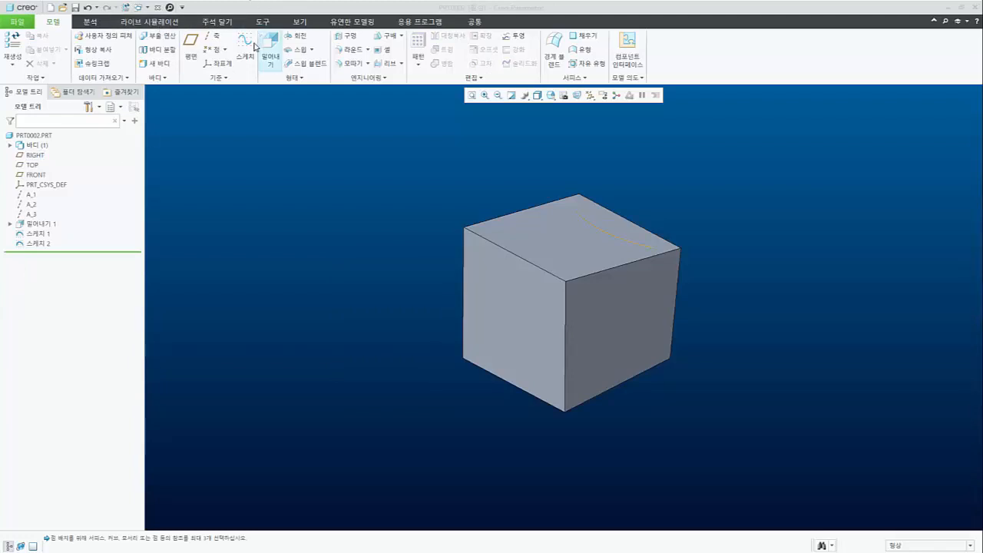
Start a datum point feature in PRT0002, place its first point on the cube's upper corner vertex, and view the feature's properties.
click(213, 51)
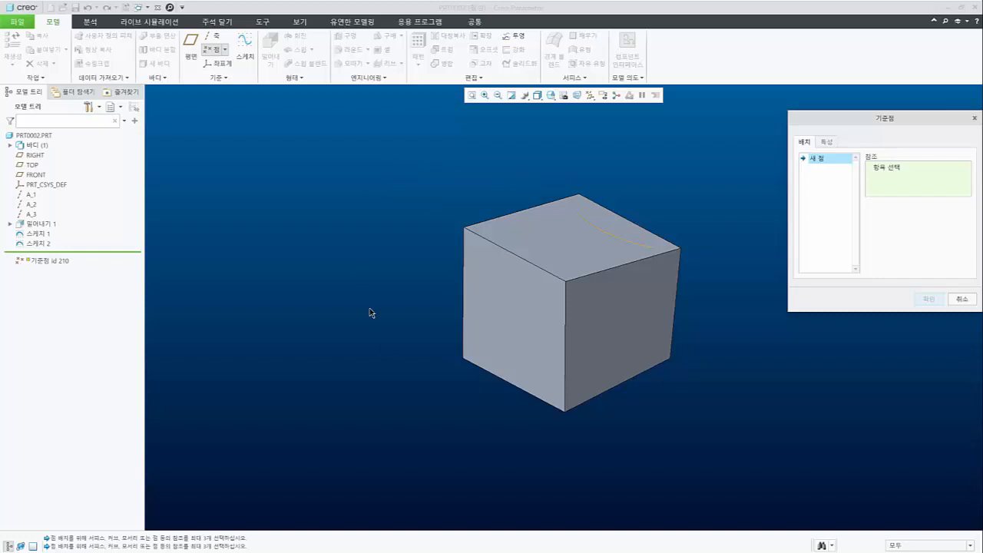
click(465, 230)
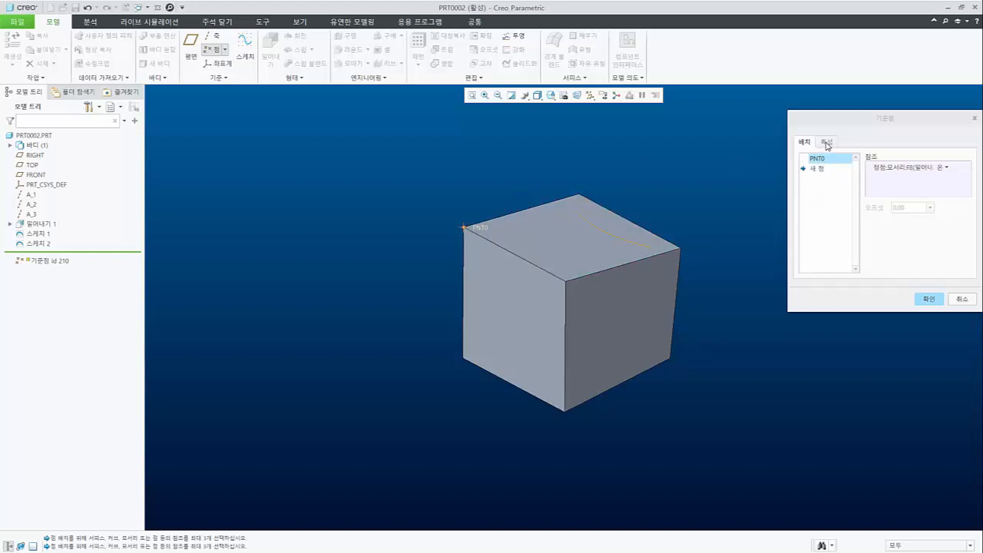
click(827, 143)
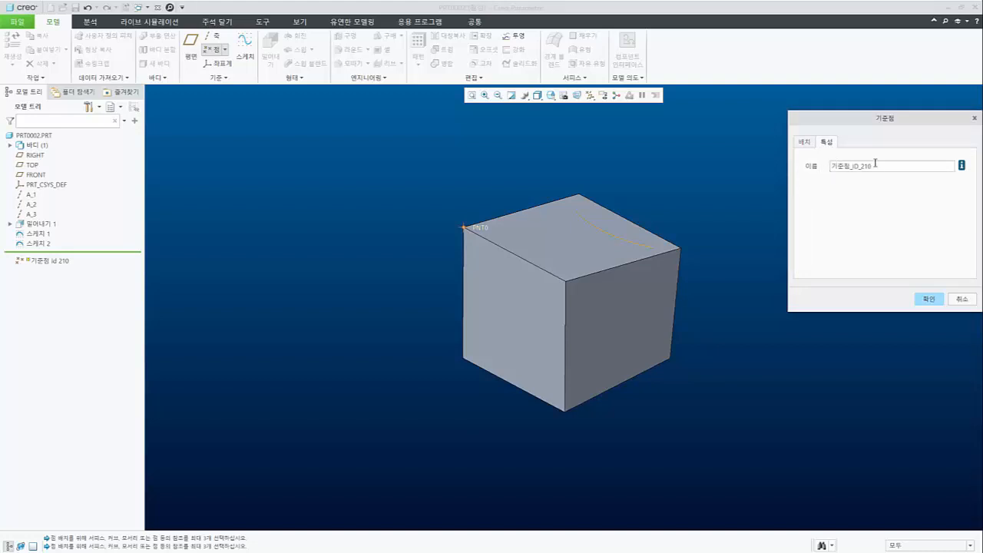
click(803, 143)
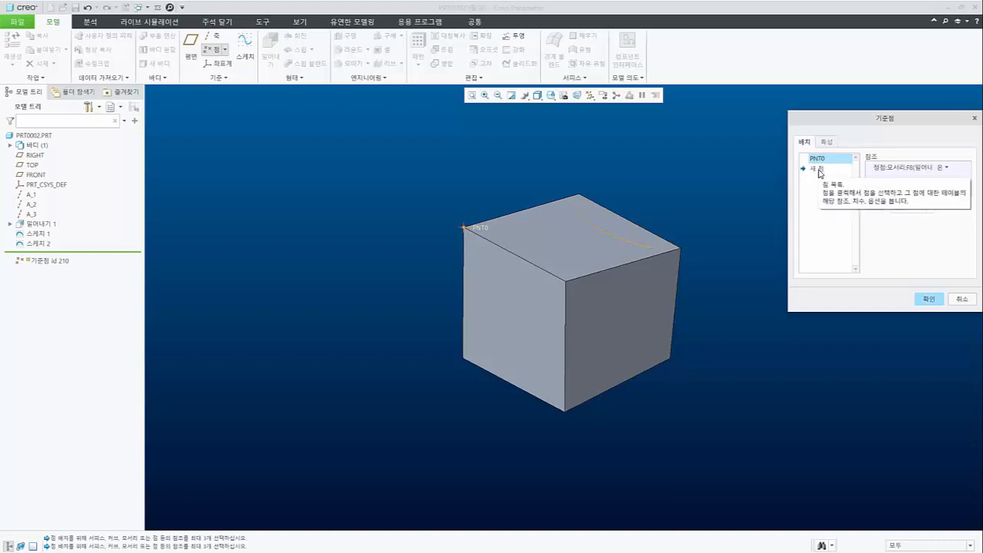
Add a second datum point on the cube's side face, with the top face and a vertical edge as offset references.
click(820, 171)
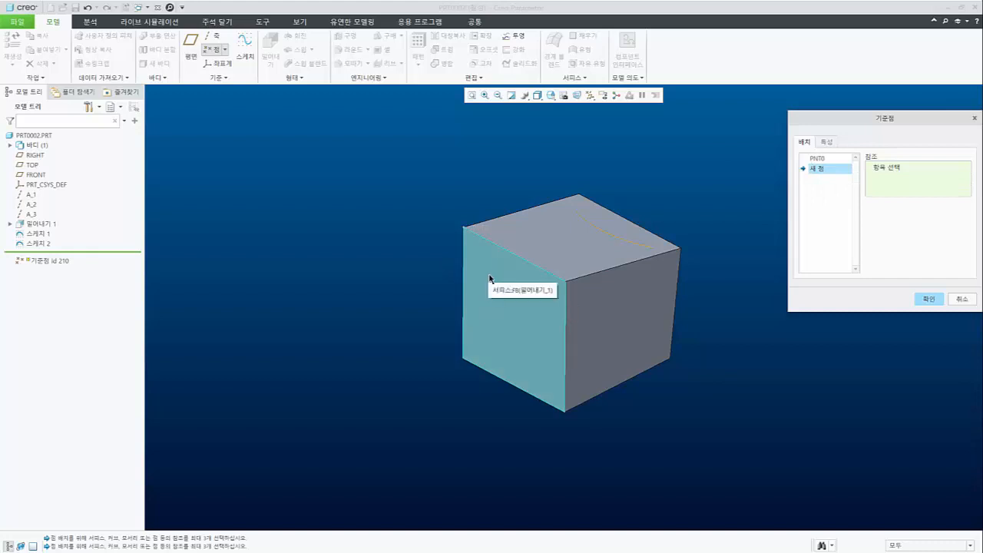
click(509, 313)
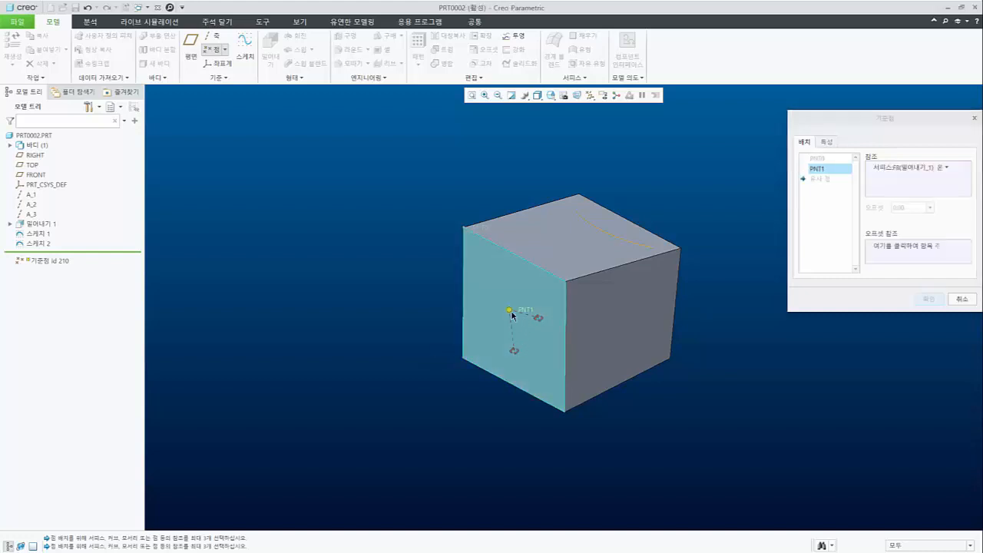
mouse_move(509, 314)
mouse_down()
mouse_move(514, 293)
mouse_move(526, 330)
mouse_move(506, 326)
mouse_move(497, 295)
mouse_move(490, 318)
mouse_move(501, 301)
mouse_up()
drag(529, 307, 509, 247)
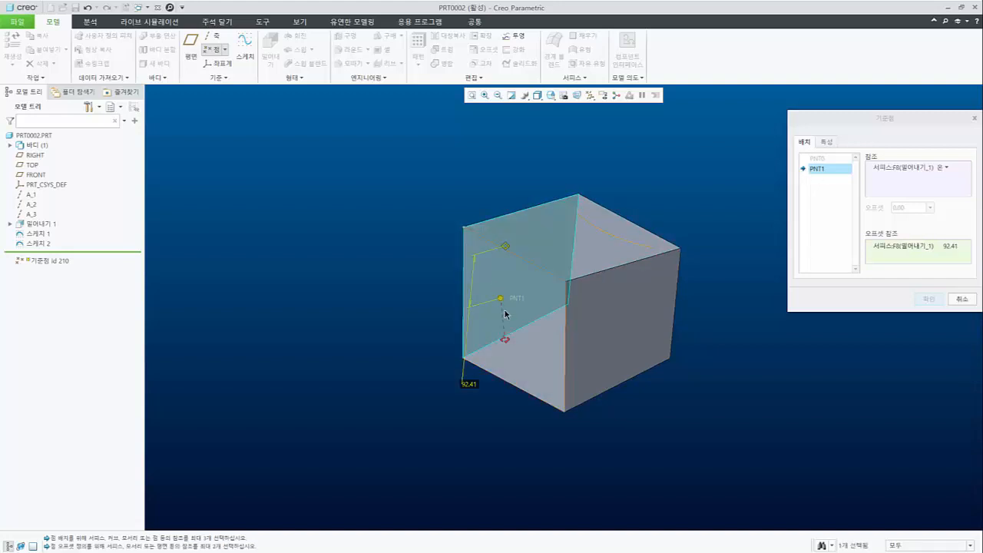
drag(505, 339, 463, 288)
middle_drag(510, 298, 557, 290)
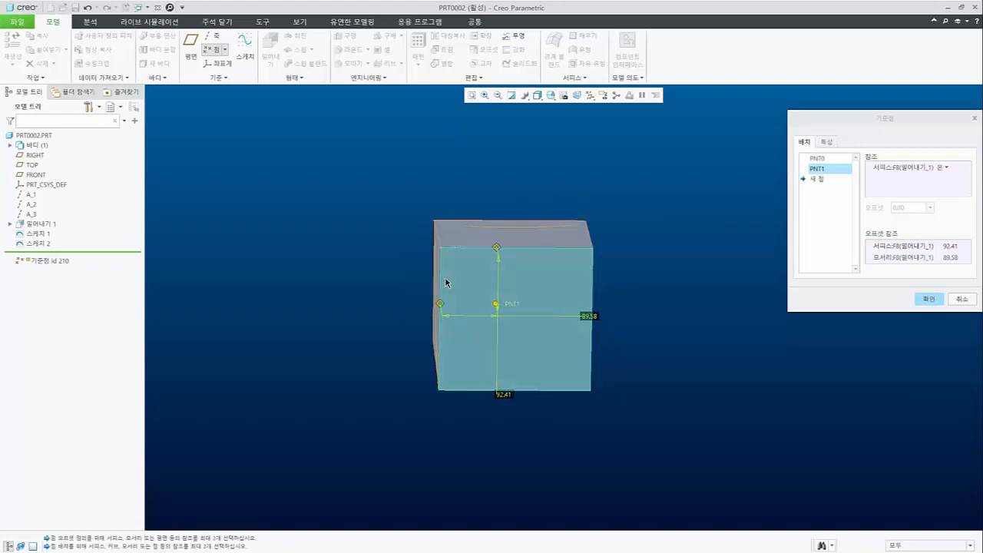
middle_drag(496, 307, 500, 305)
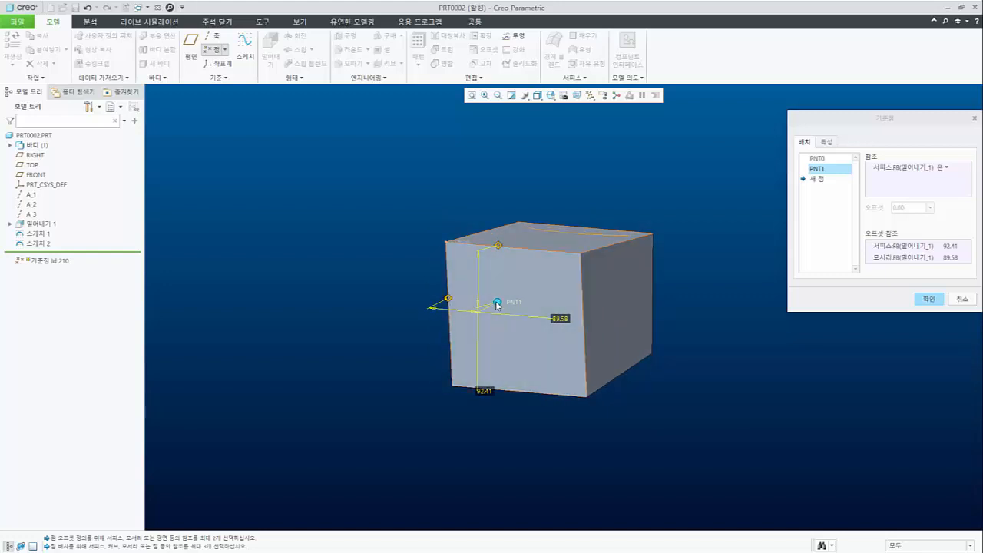
Set the second point's offsets to 100 from the top face and 85 from the vertical edge.
click(953, 246)
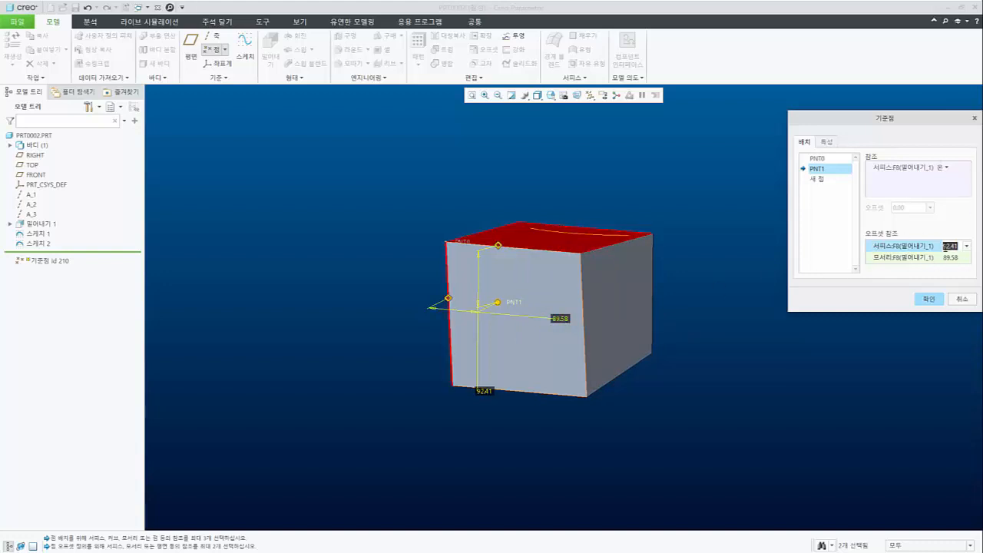
text(1)
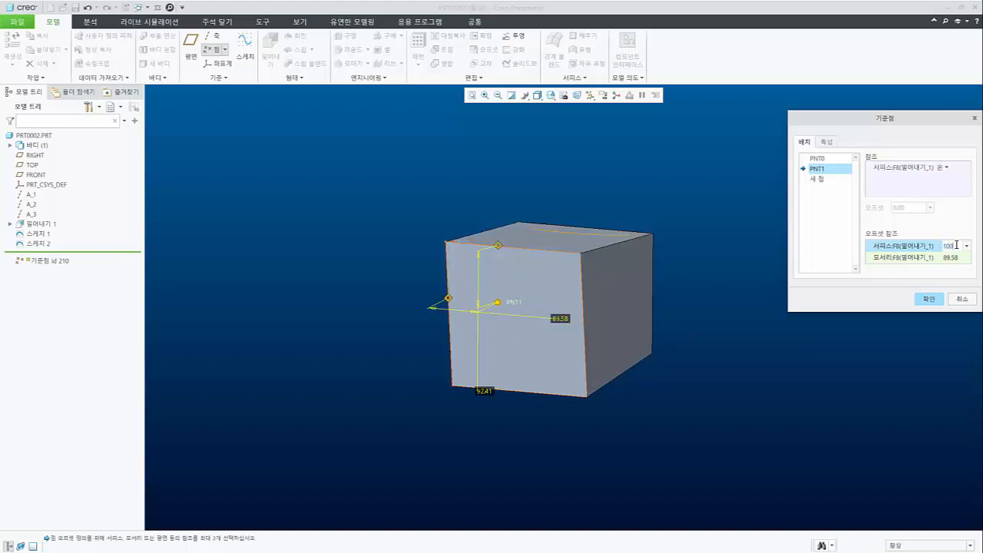
text(00)
key(Return)
click(956, 258)
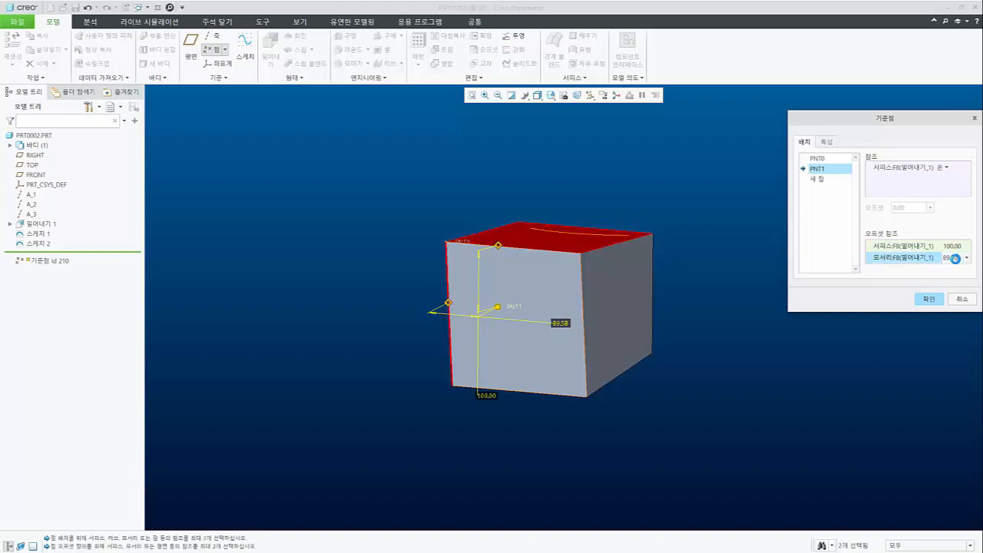
double_click(956, 258)
text(85)
key(Return)
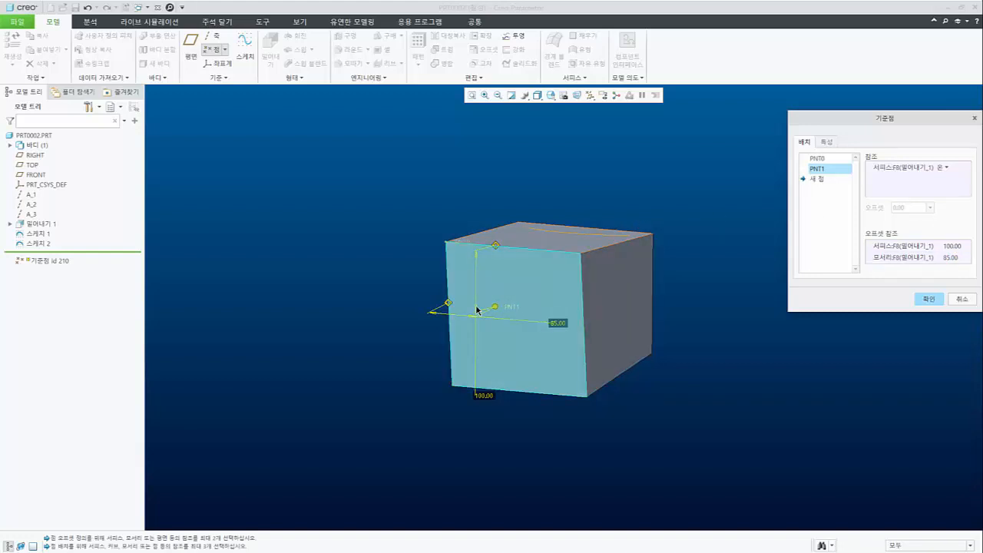
Add a third datum point on the neighbouring side face of the cube and inspect its placement.
middle_drag(522, 299, 583, 323)
click(821, 179)
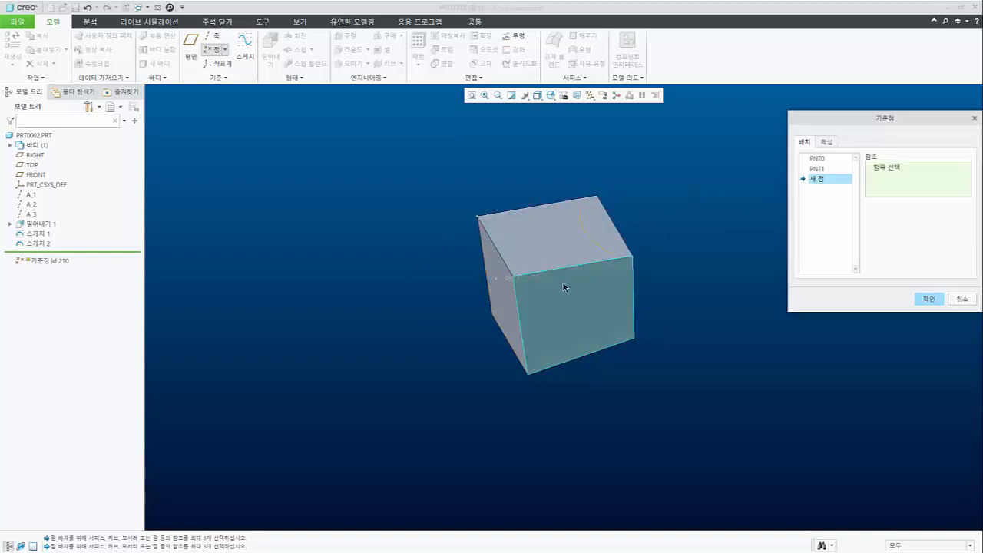
mouse_move(572, 287)
middle_down()
mouse_move(588, 220)
mouse_move(557, 300)
middle_up()
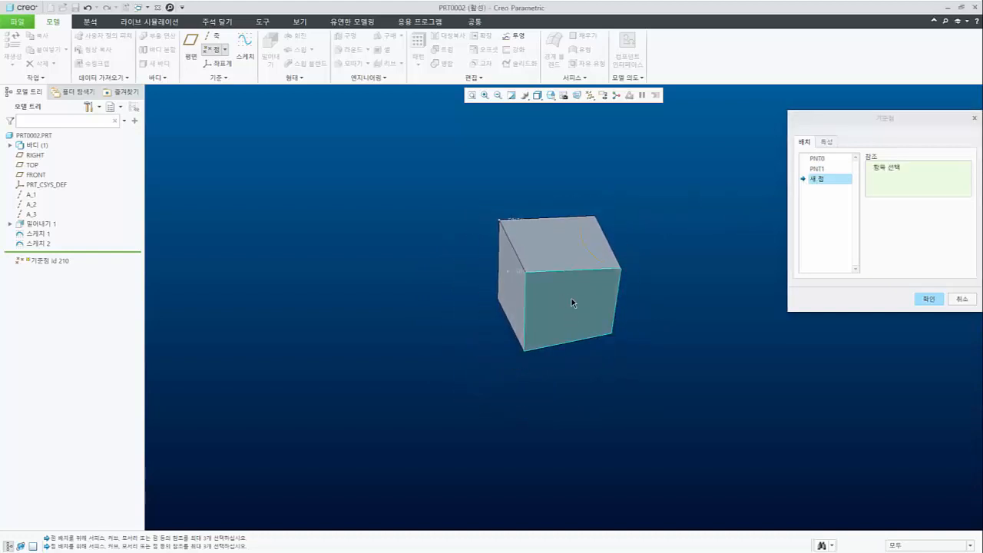
click(570, 295)
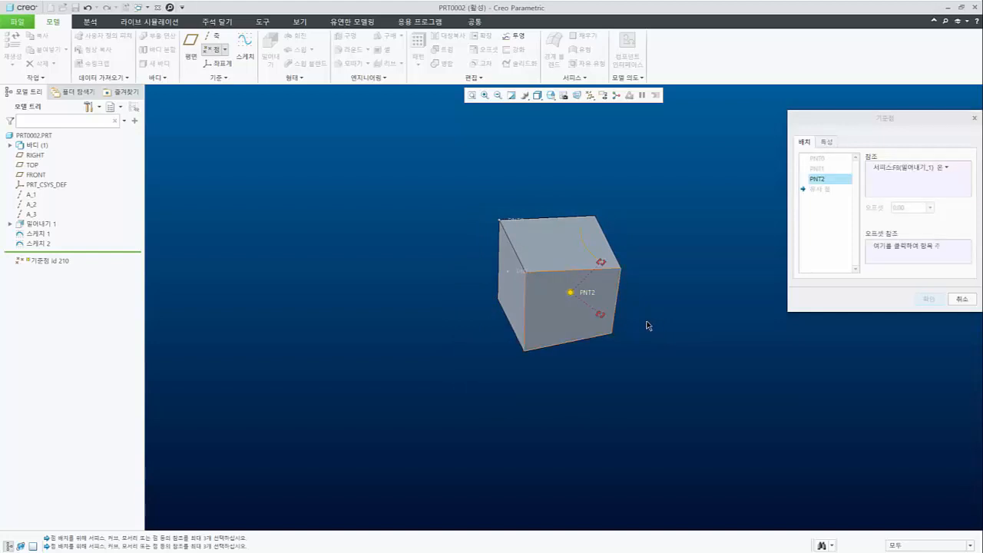
scroll(591, 319, down, 4)
middle_drag(562, 296, 577, 345)
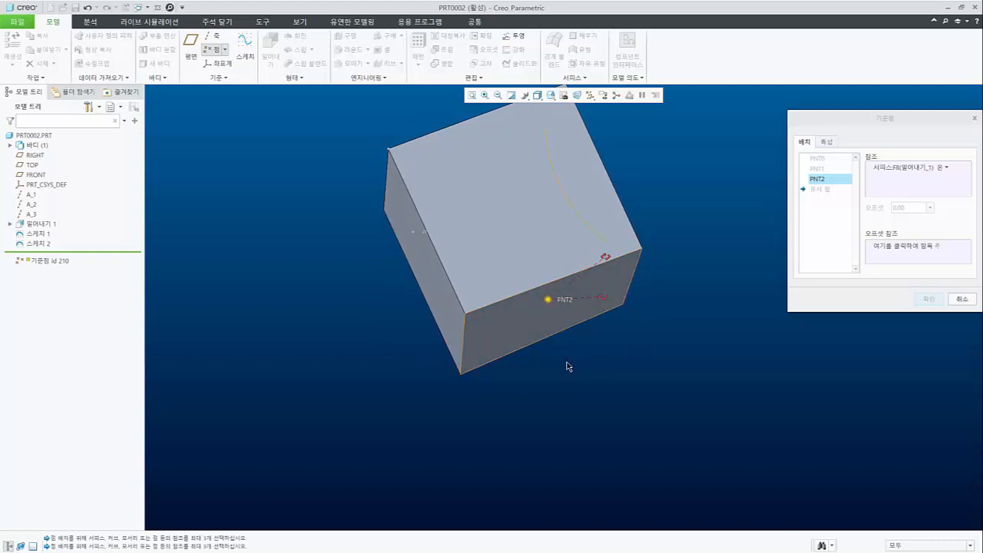
middle_drag(529, 318, 526, 334)
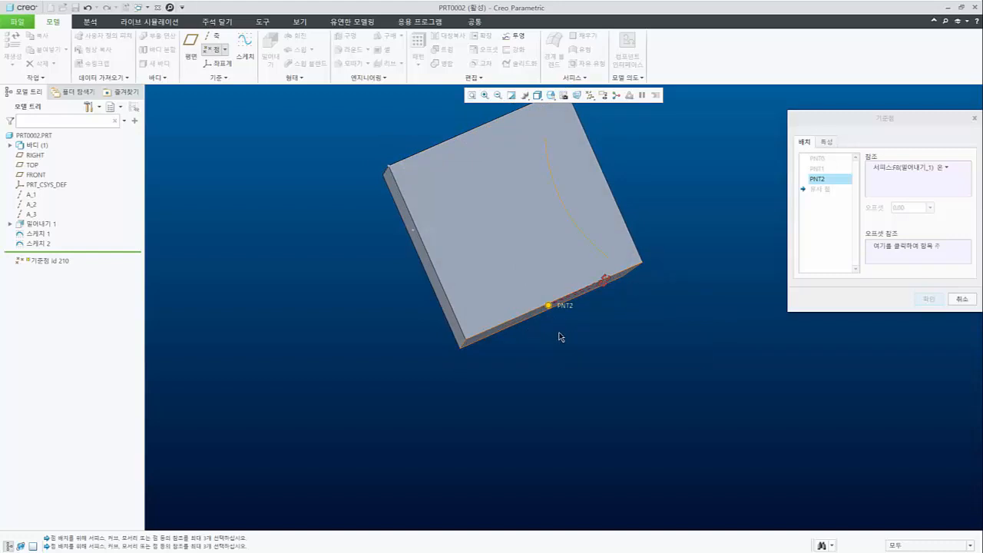
middle_drag(547, 293, 546, 257)
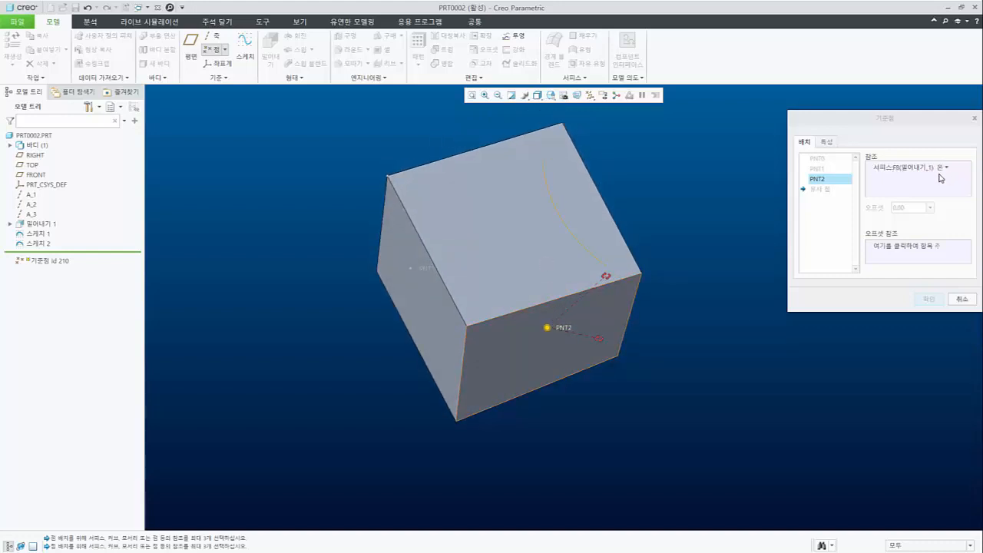
Change the third point's face reference to an offset constraint with a distance of 100.
click(946, 171)
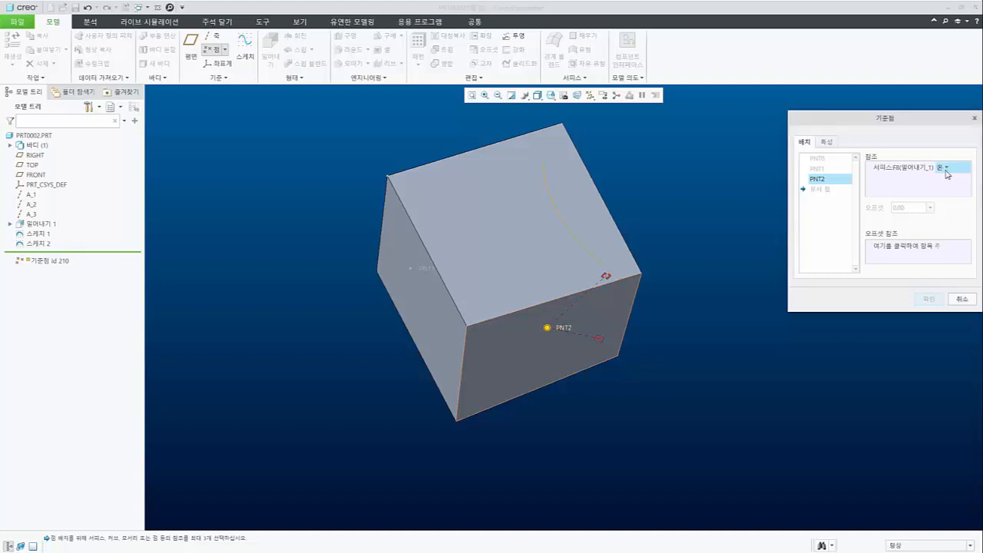
click(946, 170)
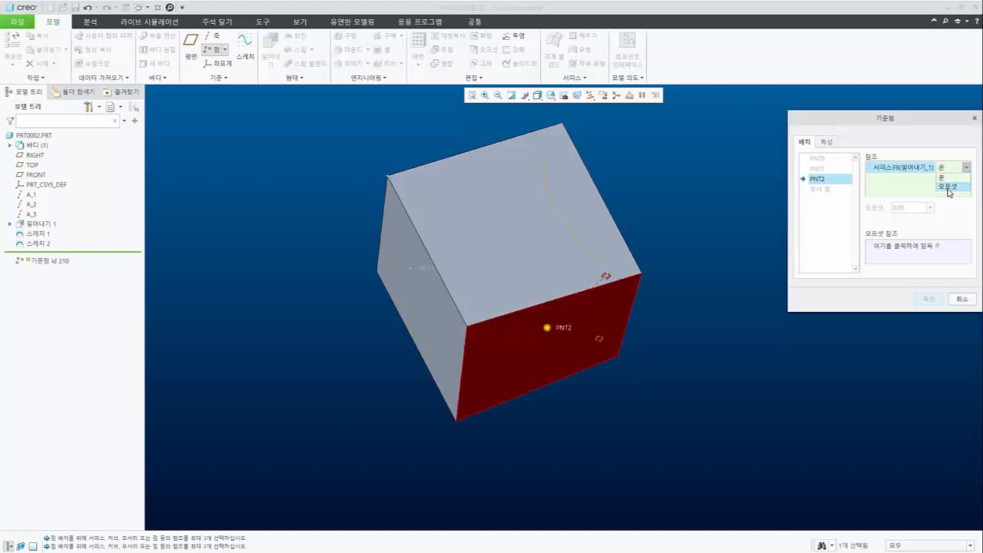
click(948, 187)
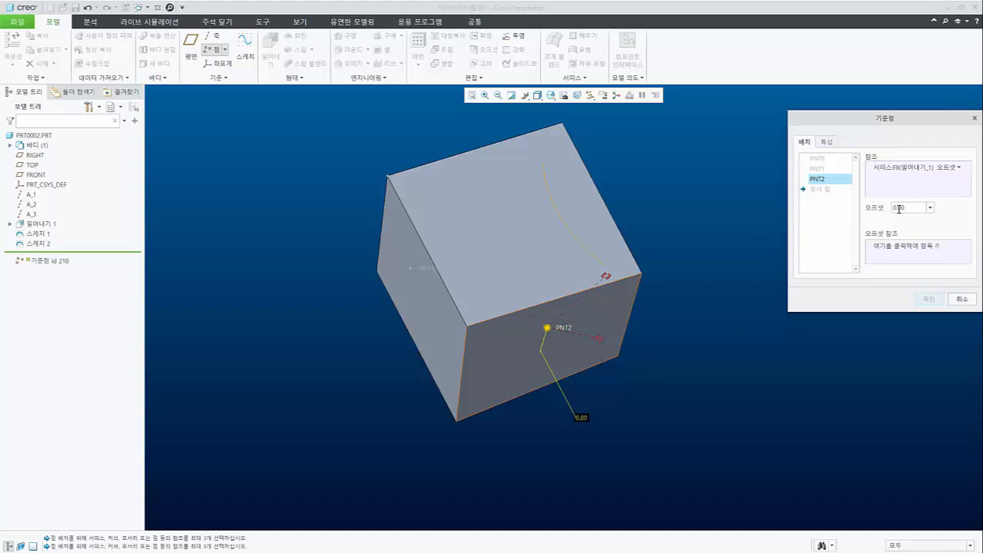
drag(909, 206, 875, 210)
text(1)
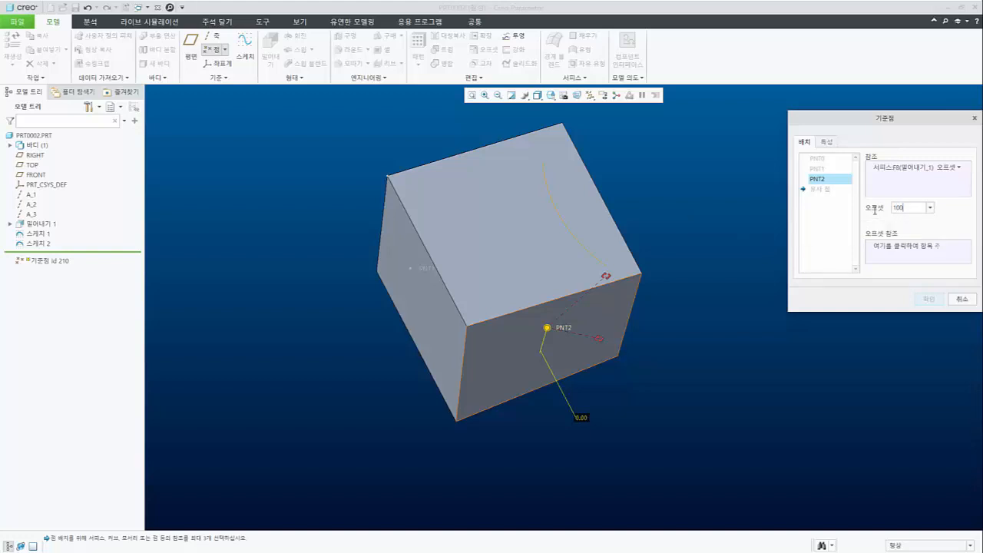
key(Return)
middle_drag(583, 330, 589, 305)
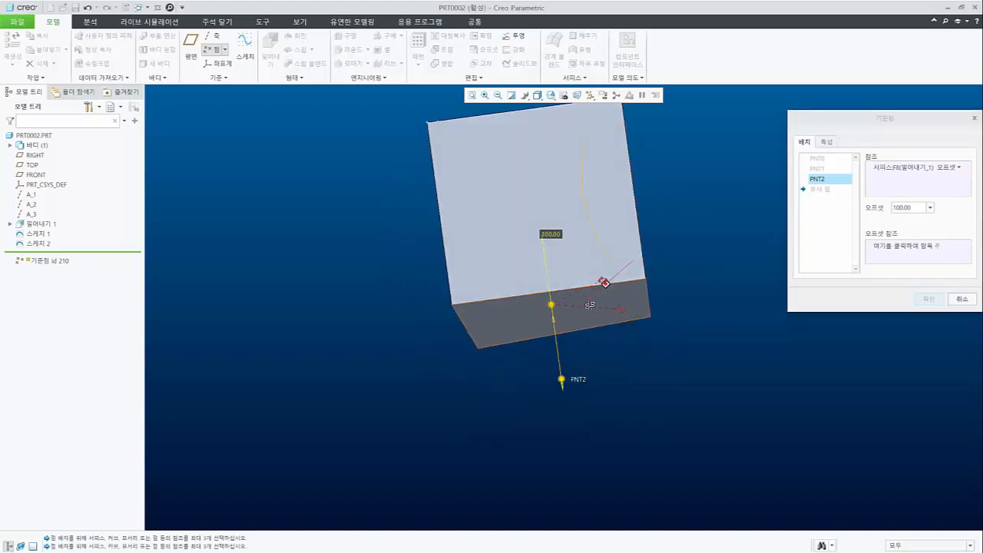
click(551, 95)
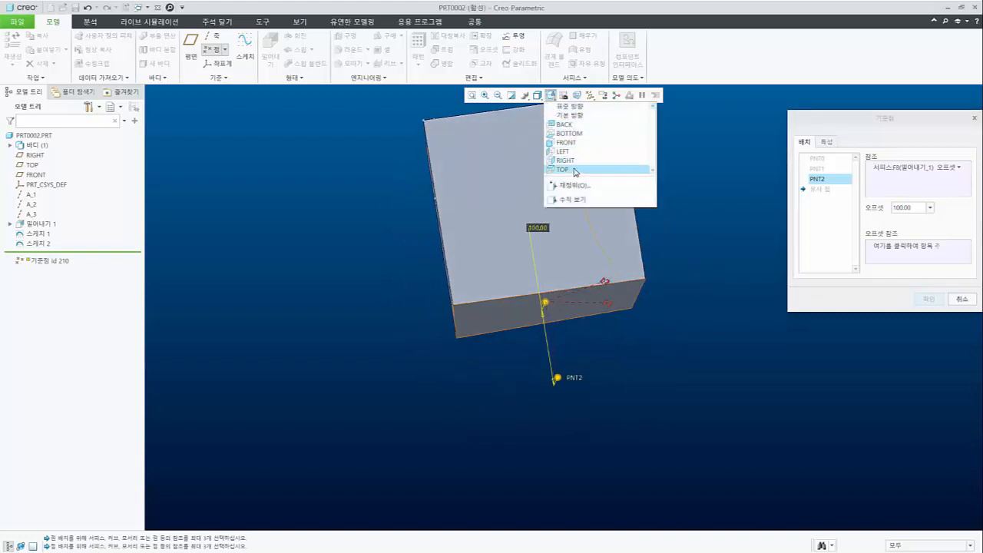
Assign the cube's top face and an adjacent side face as offset references for the third datum point.
click(575, 170)
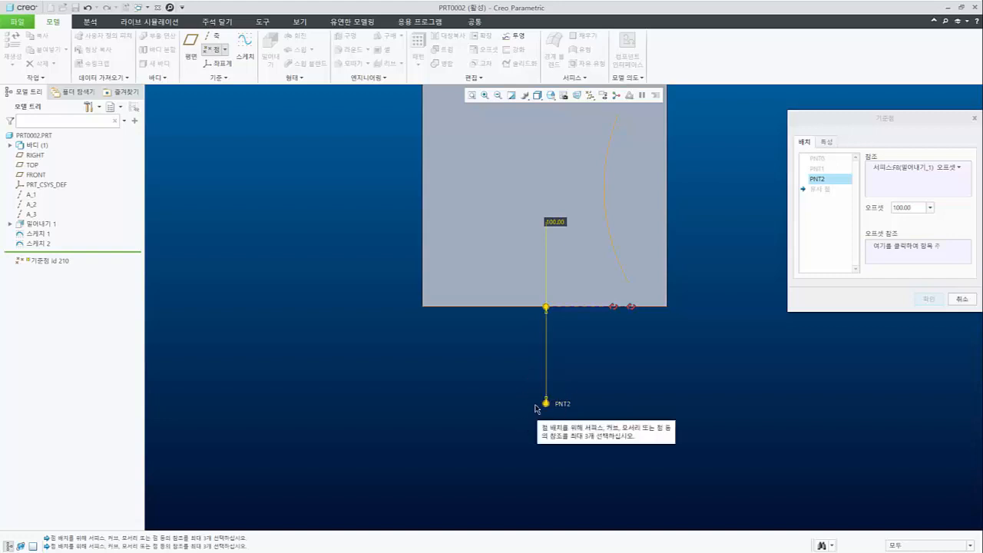
scroll(500, 398, down, 3)
middle_drag(553, 344, 568, 285)
scroll(568, 338, down, 3)
scroll(576, 343, up, 3)
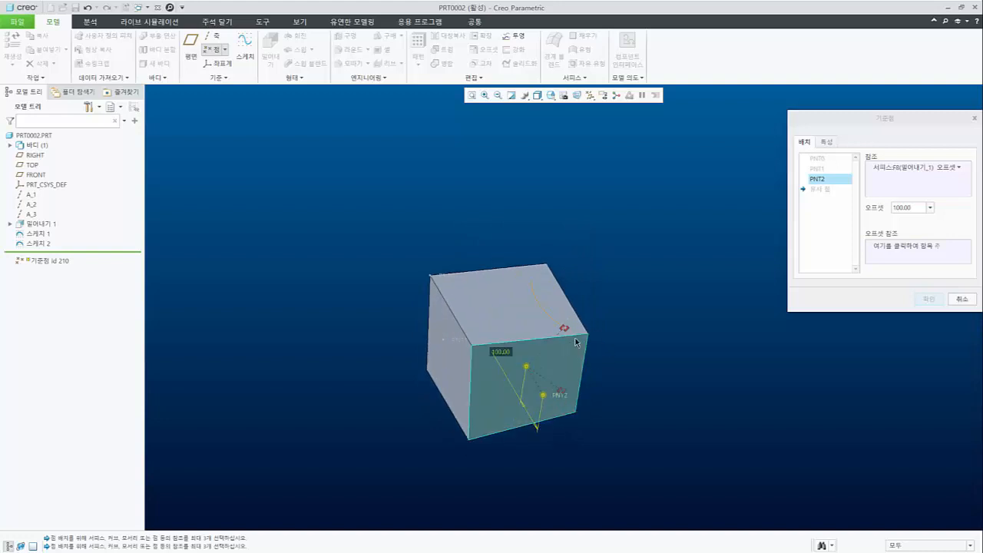
click(895, 249)
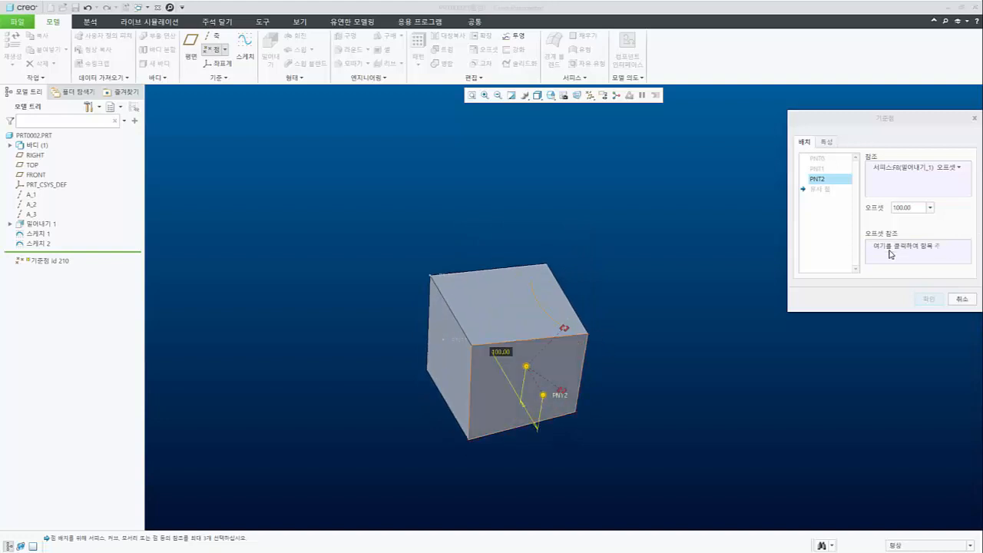
click(520, 329)
middle_drag(566, 361, 591, 369)
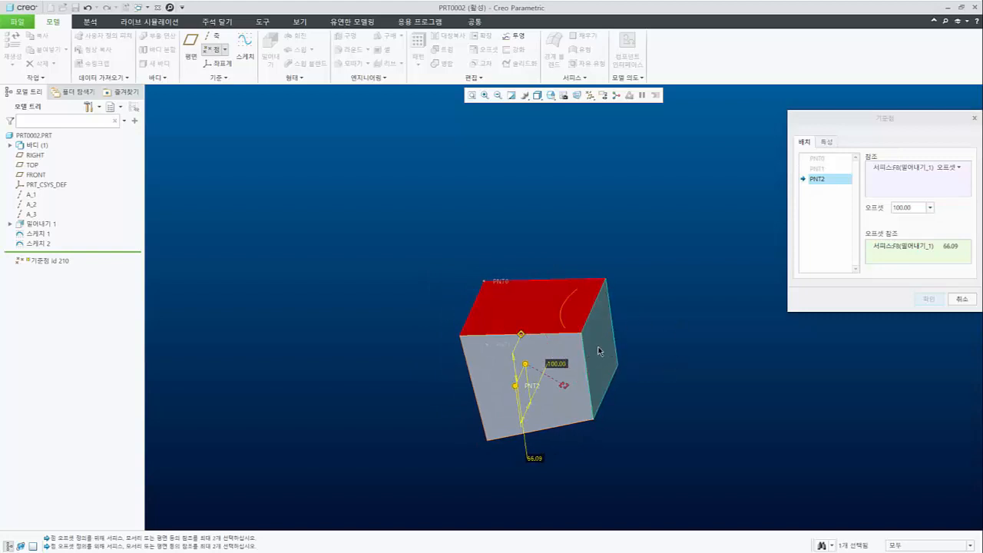
ctrl+click(600, 351)
middle_drag(600, 351, 624, 371)
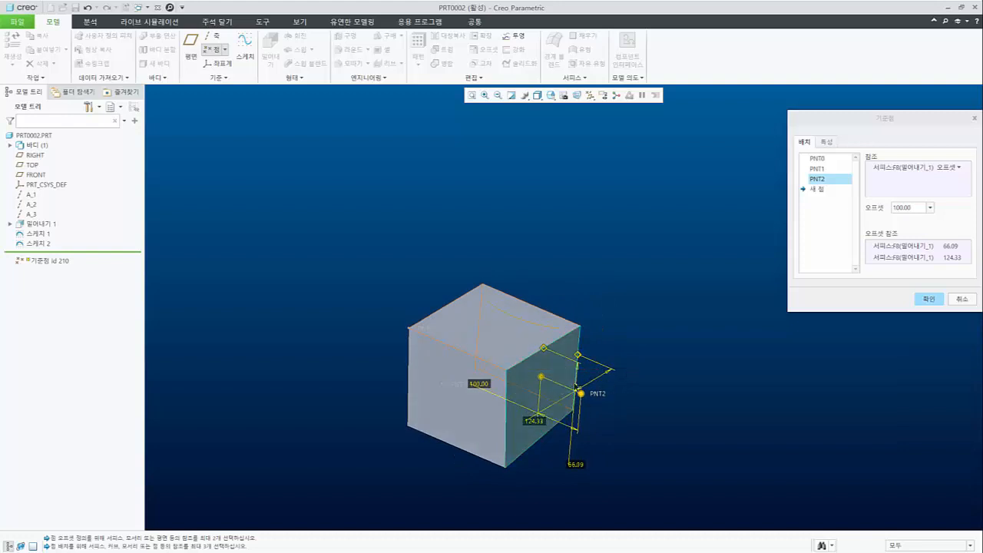
middle_drag(542, 411, 559, 407)
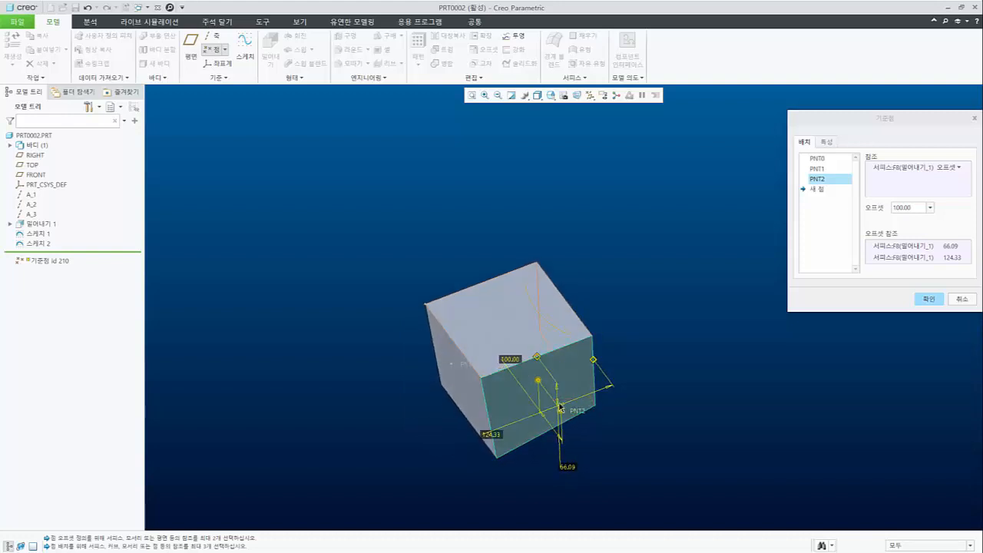
Set the third point's reference offsets to 65 from the top face and 125 from the side face.
click(951, 247)
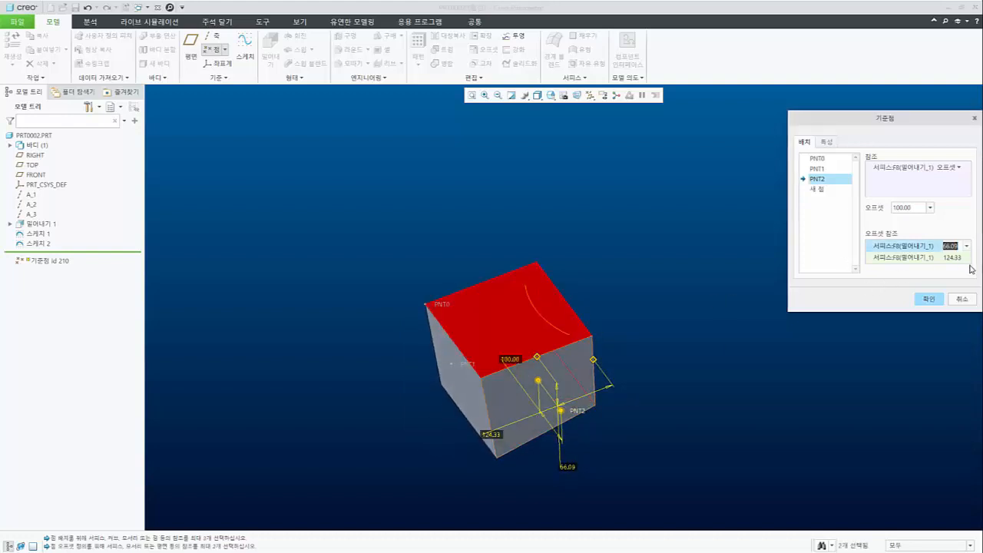
text(65)
key(Return)
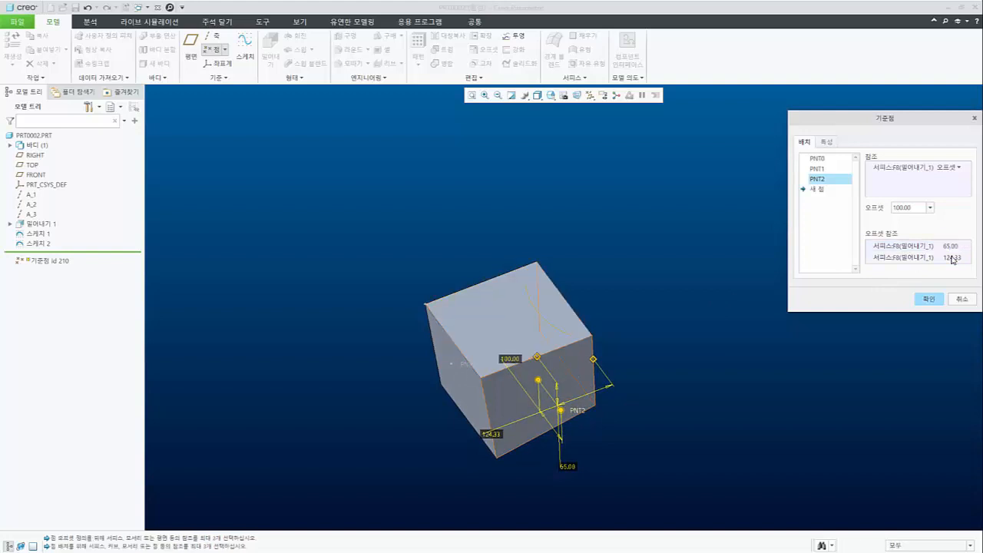
click(951, 258)
text(125)
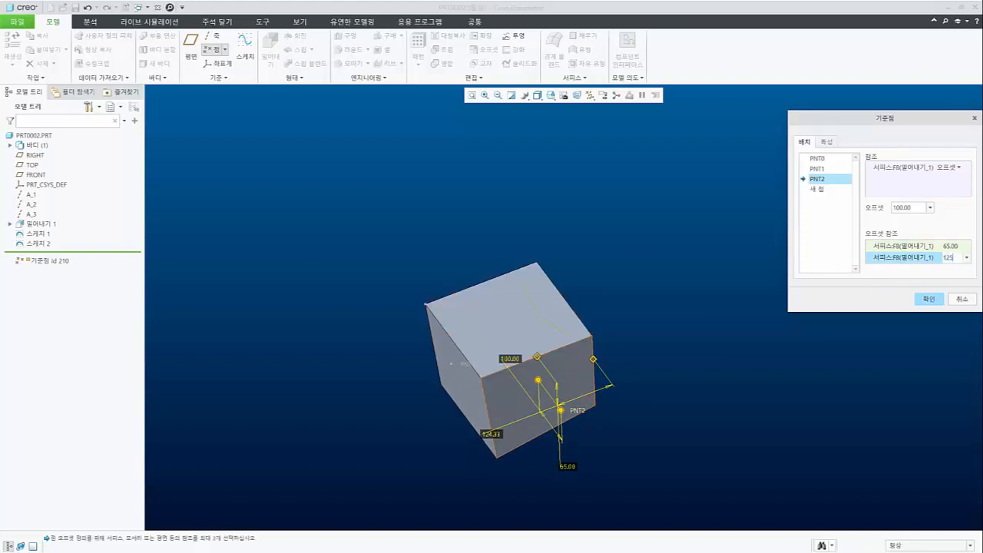
key(Return)
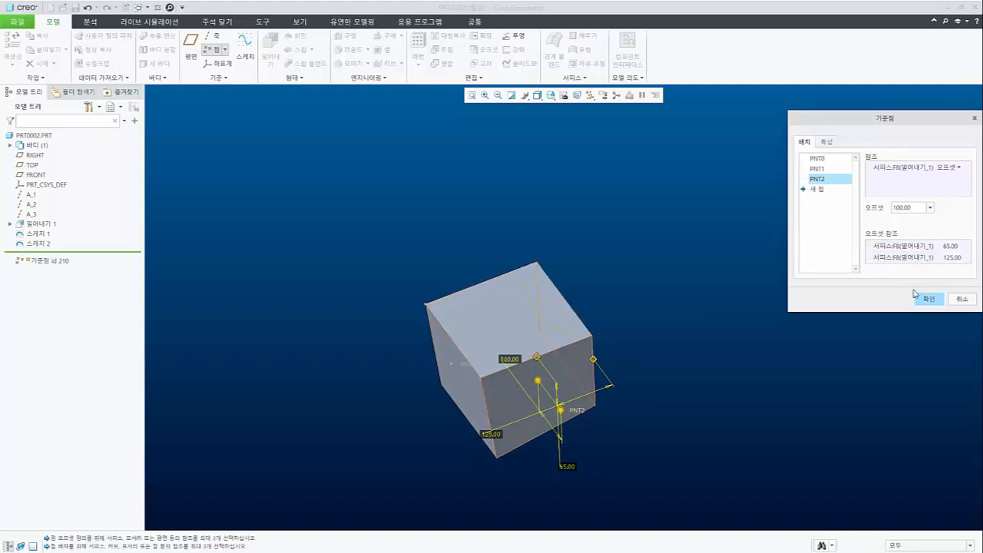
middle_drag(537, 367, 540, 343)
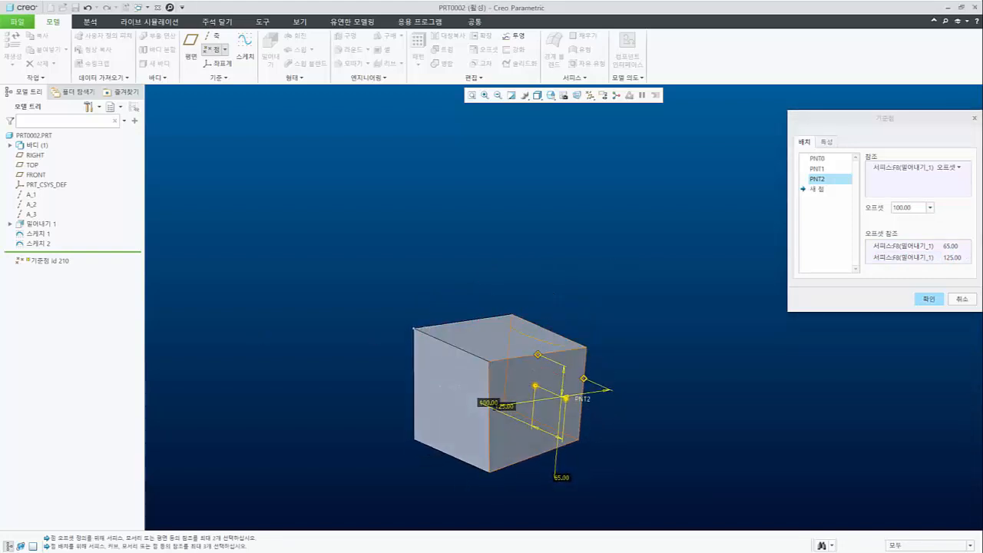
middle_drag(423, 408, 499, 395)
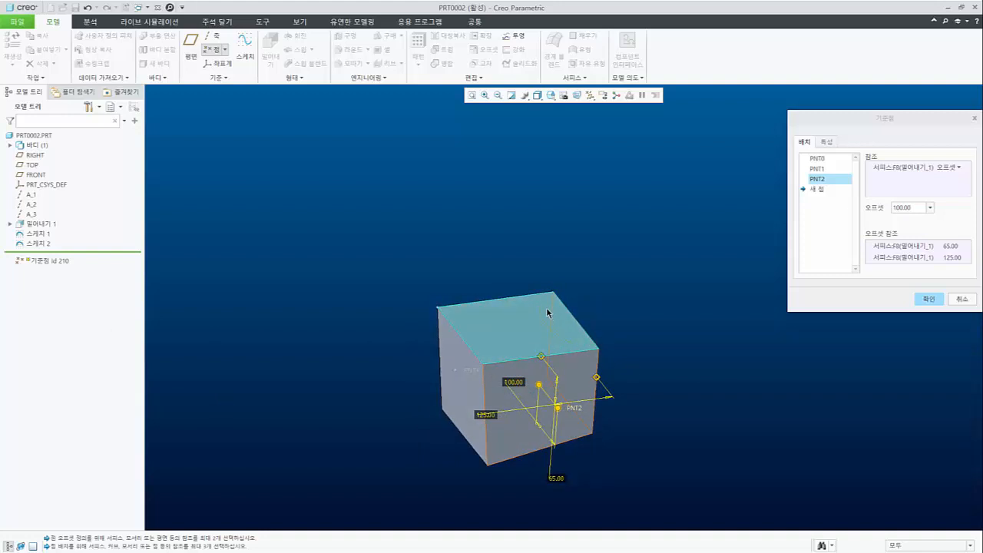
Add a fourth datum point on the sketched arc on the cube's top face.
click(819, 190)
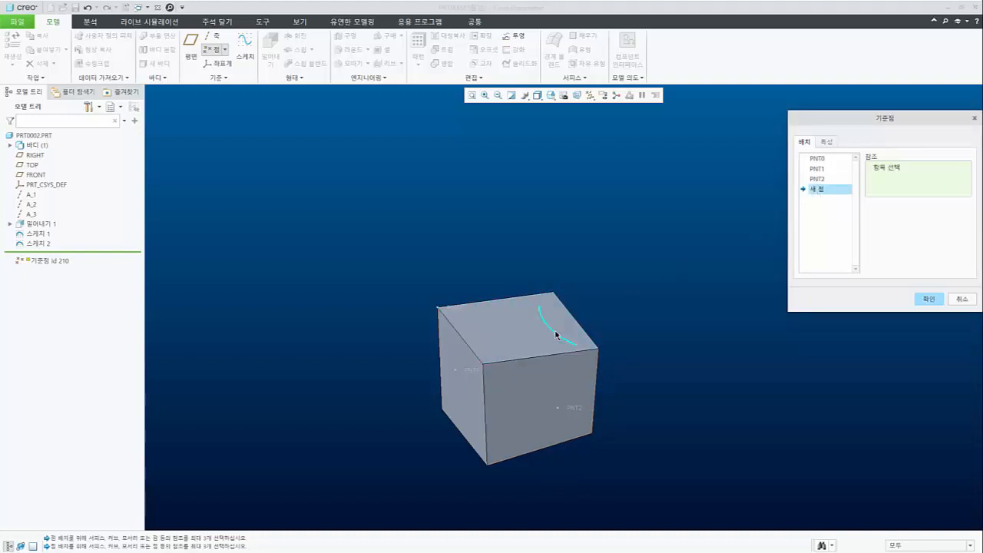
click(537, 358)
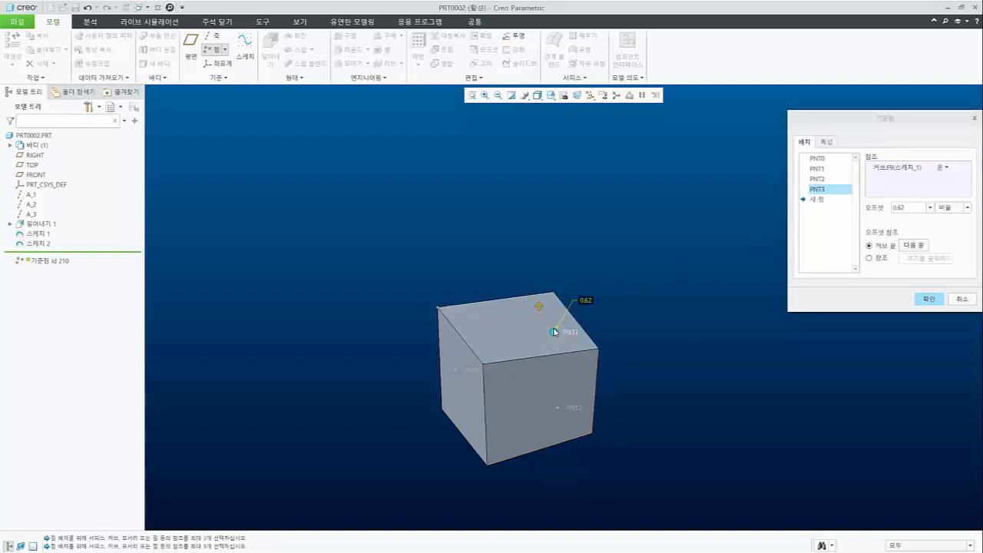
scroll(578, 349, down, 5)
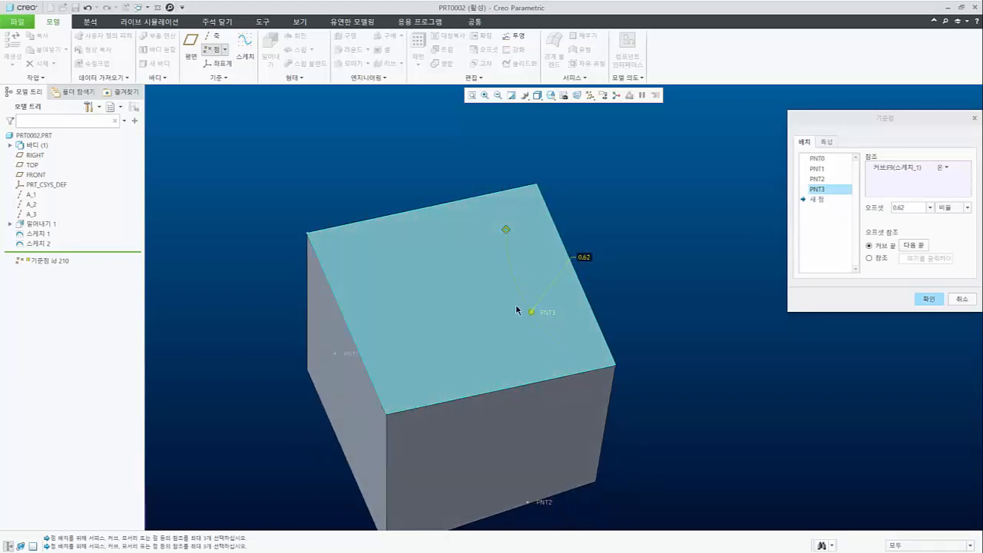
Change the fourth point's constraint on the arc from On to Center.
click(943, 168)
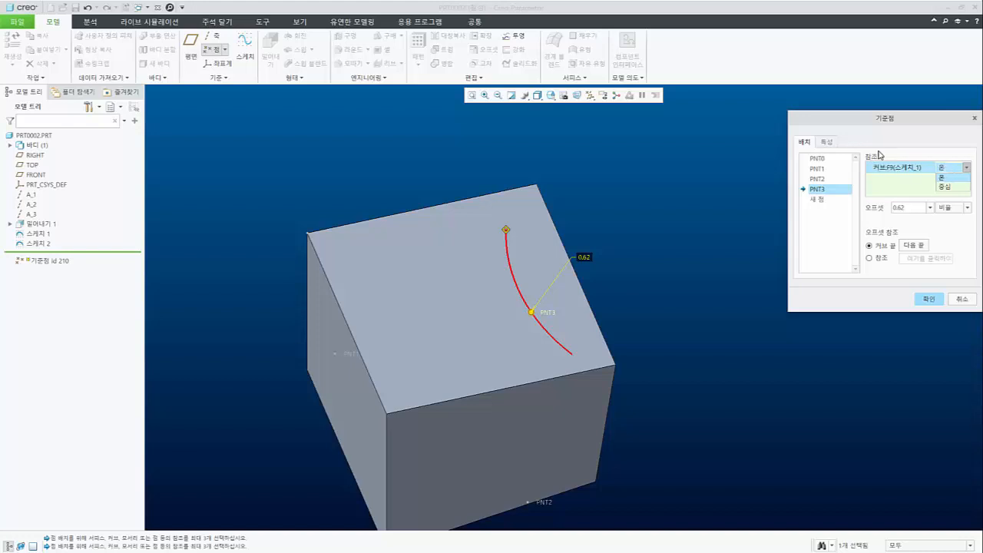
click(944, 189)
scroll(489, 336, up, 2)
mouse_move(536, 343)
middle_down()
mouse_move(519, 323)
mouse_move(536, 336)
middle_up()
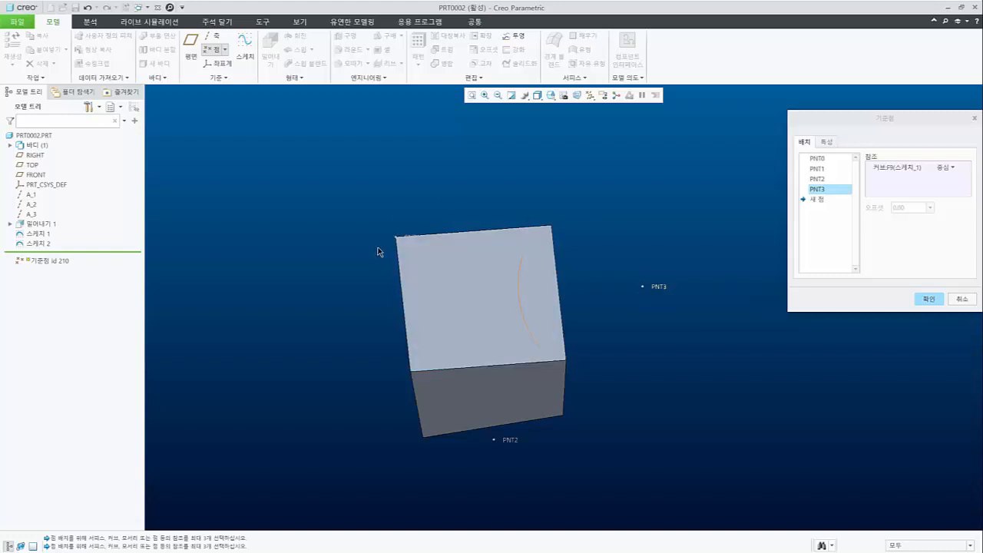
Turn on the datum axis display and finish the datum point feature.
click(816, 201)
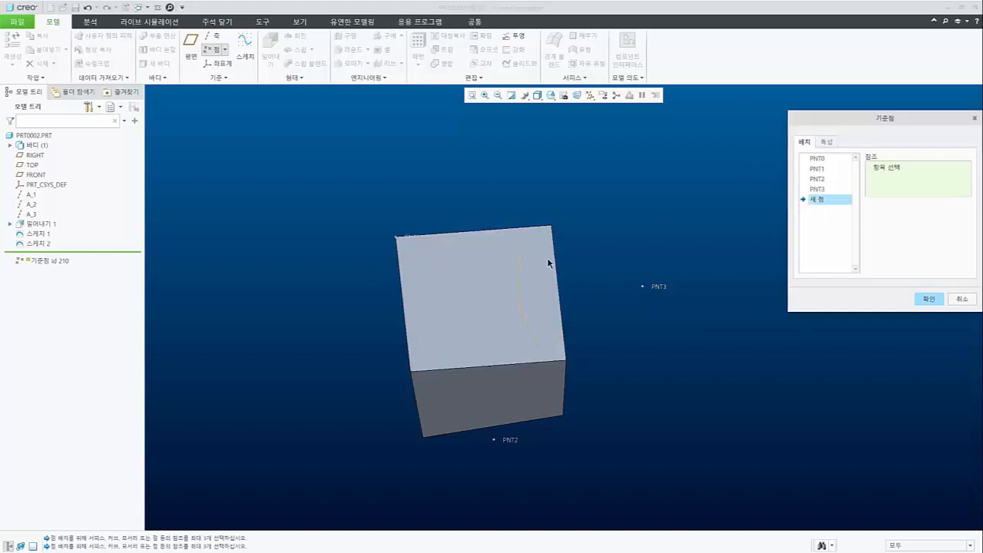
click(589, 95)
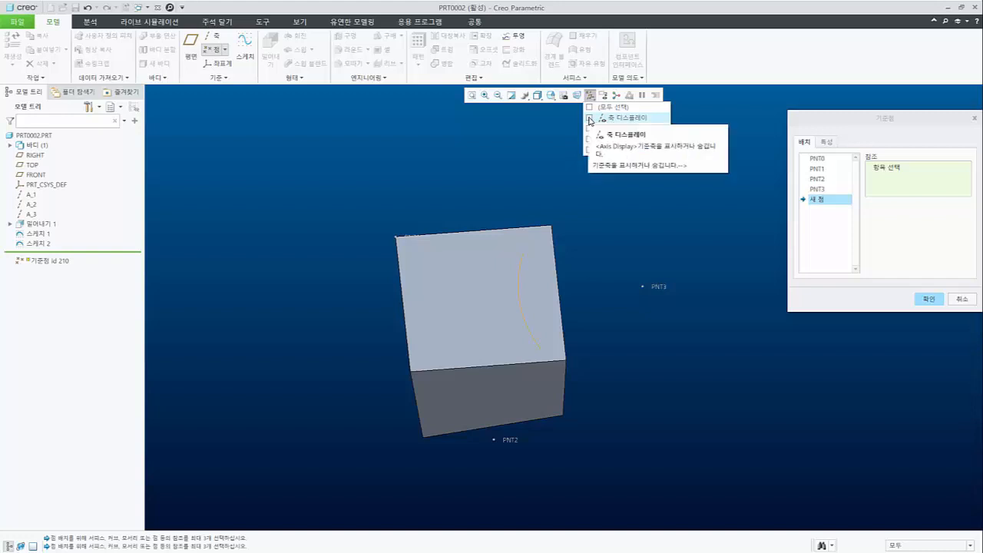
click(590, 118)
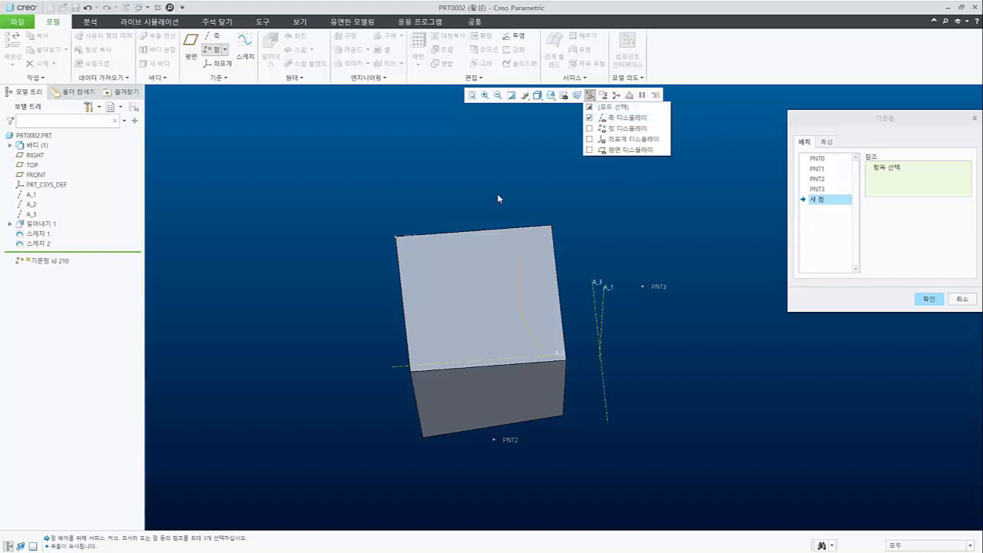
middle_click(541, 316)
middle_click(536, 327)
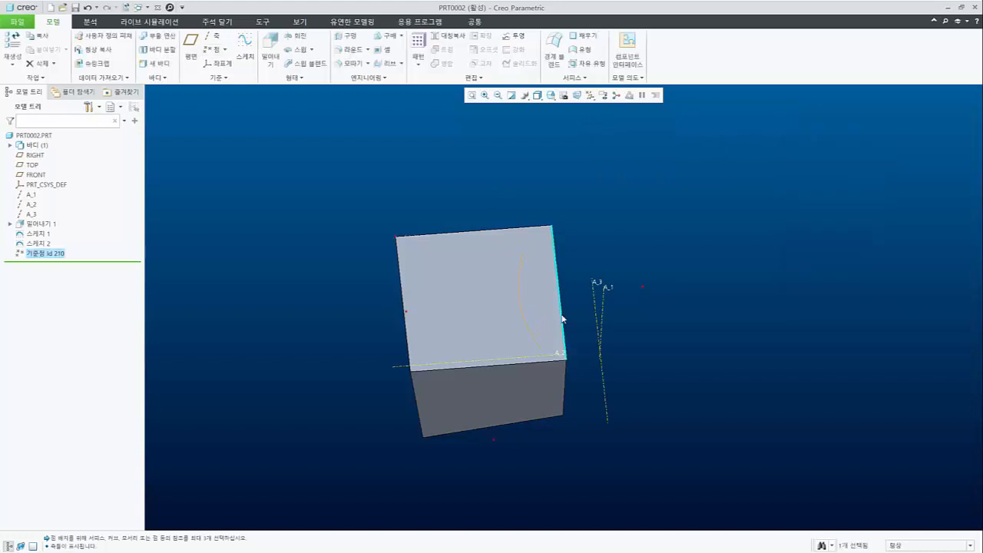
middle_drag(561, 311, 563, 287)
click(276, 296)
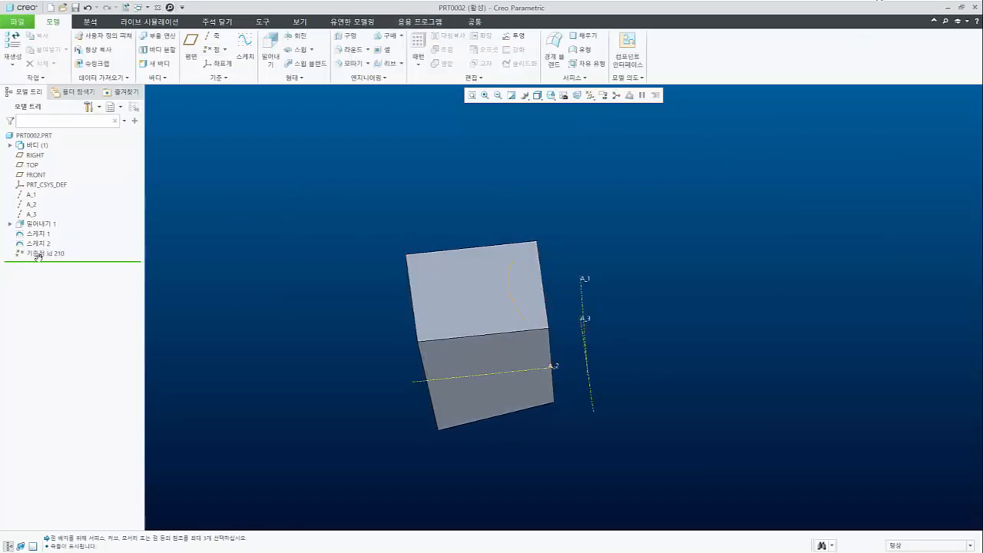
Reopen the datum point feature's definition and add a fifth point on axis A_1.
click(37, 255)
click(61, 203)
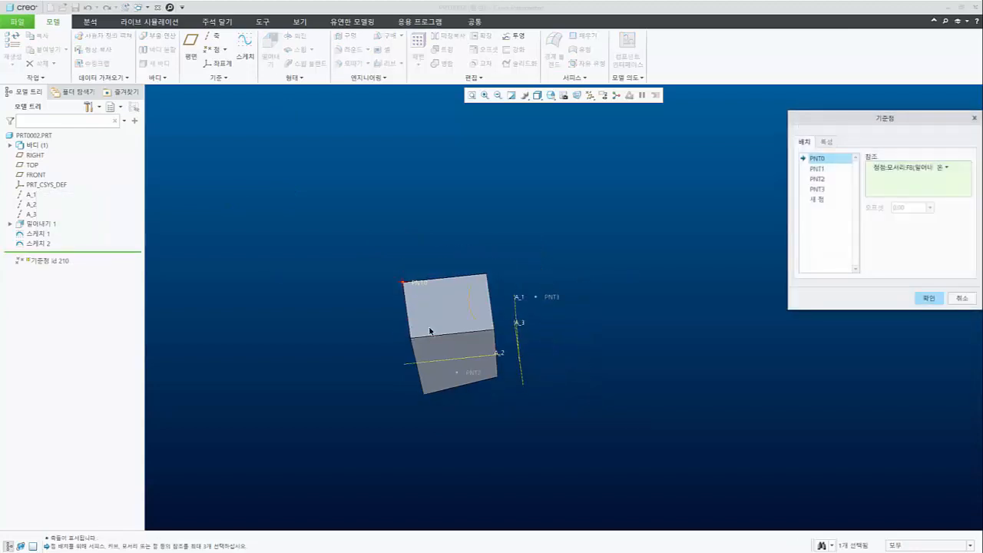
middle_drag(429, 331, 470, 295)
scroll(654, 291, down, 2)
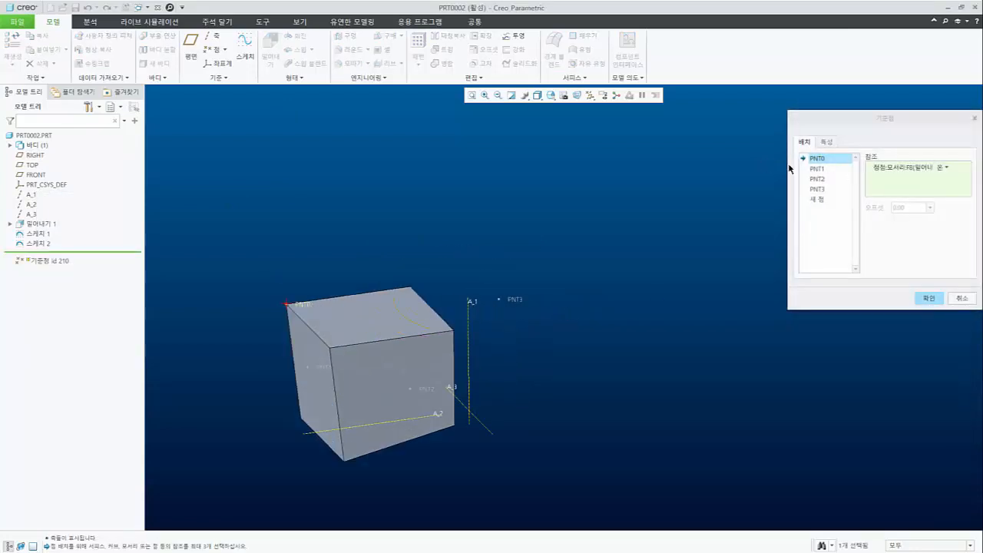
click(817, 199)
mouse_move(326, 384)
middle_down()
mouse_move(329, 391)
mouse_move(326, 382)
middle_up()
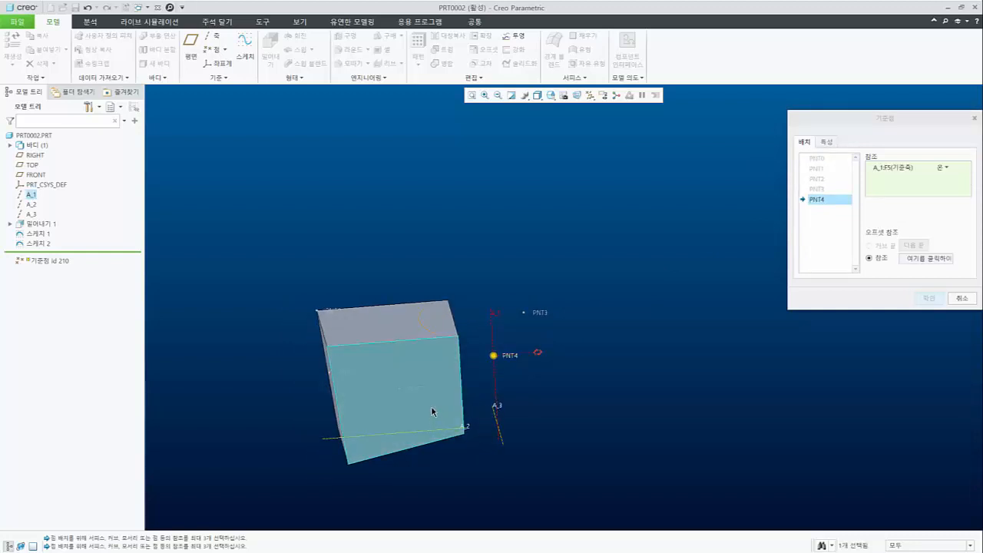
mouse_move(431, 408)
middle_down()
mouse_move(455, 387)
mouse_move(435, 400)
mouse_move(479, 395)
middle_up()
mouse_move(507, 364)
mouse_down()
mouse_move(508, 275)
mouse_move(508, 358)
mouse_up()
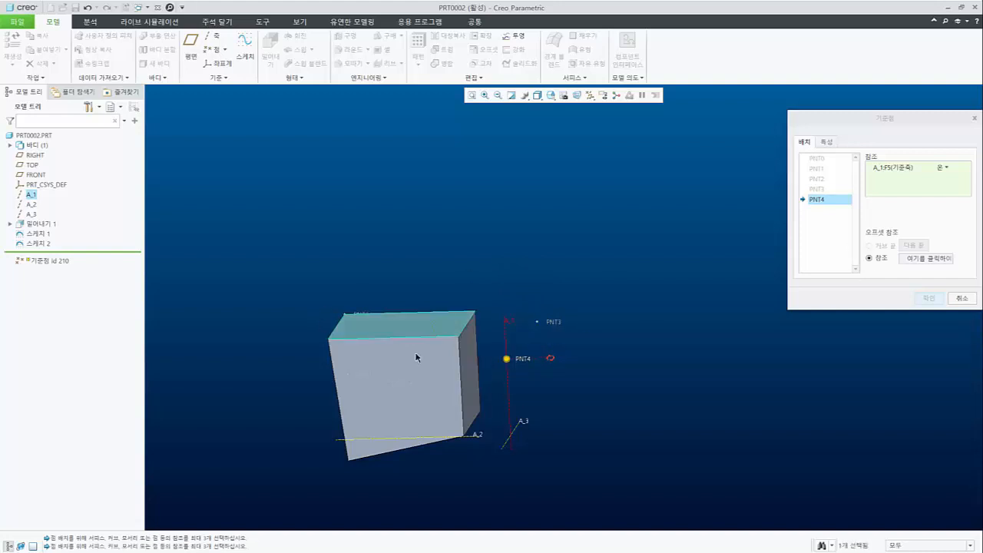
Assign the cube's top face as the offset reference for the fifth point.
click(914, 261)
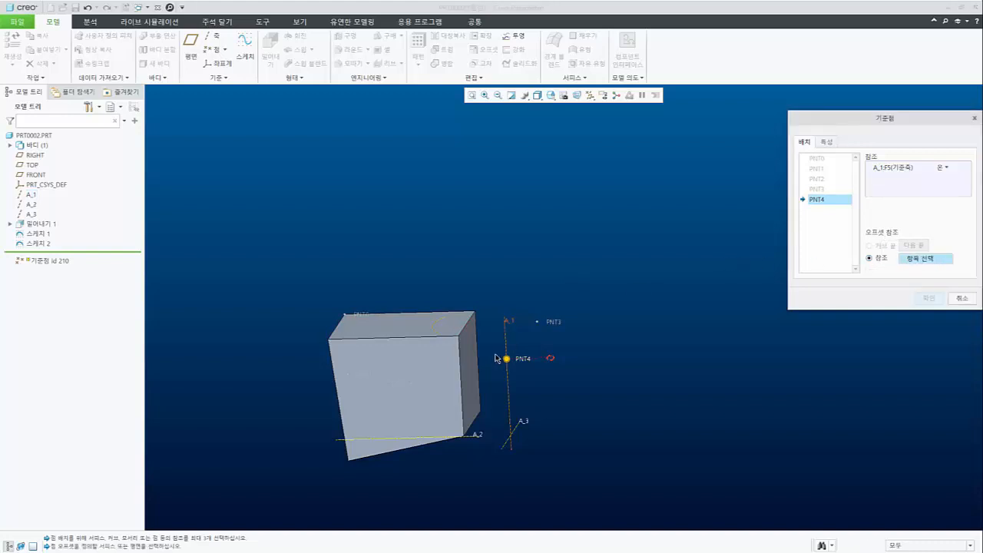
mouse_move(497, 357)
middle_down()
mouse_move(489, 368)
mouse_move(509, 330)
mouse_move(492, 317)
middle_up()
click(457, 312)
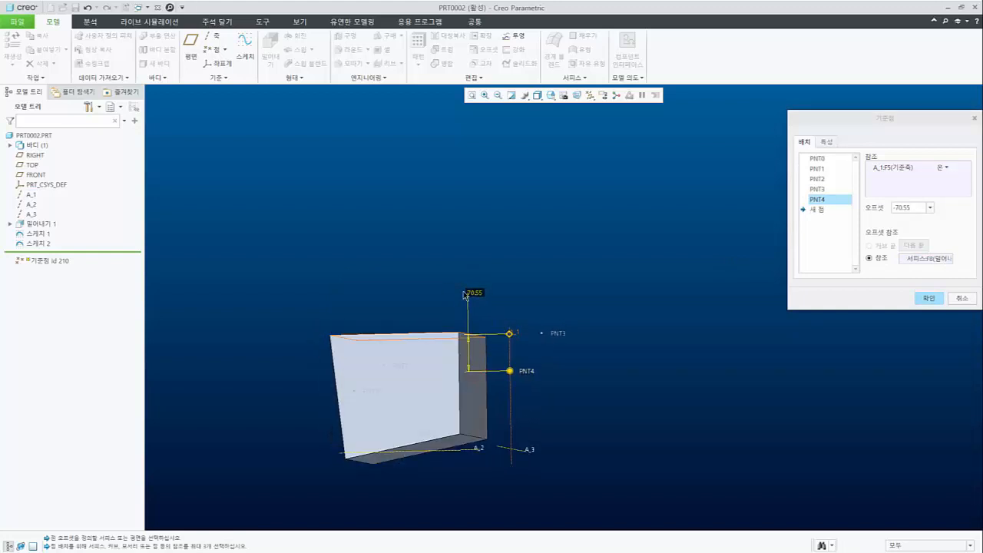
Set the fifth point's offset from the top face to 100.
double_click(898, 208)
key(BackSpace)
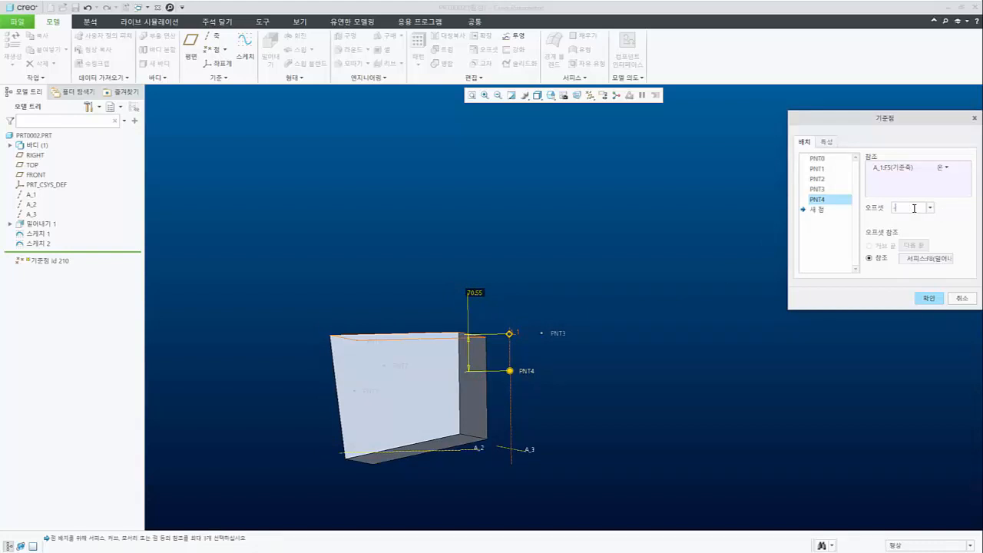
text(-100)
key(Return)
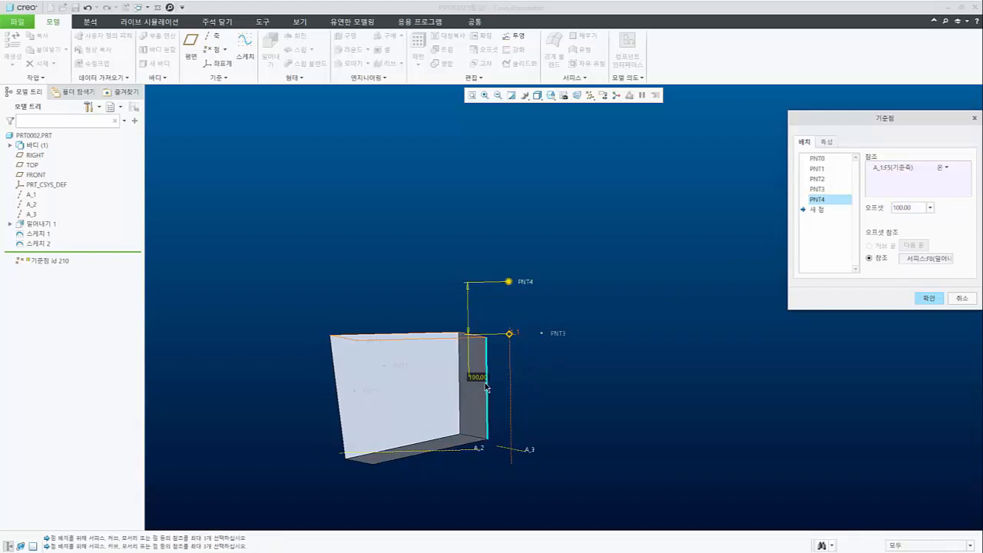
mouse_move(490, 390)
middle_down()
mouse_move(496, 380)
mouse_move(494, 391)
middle_up()
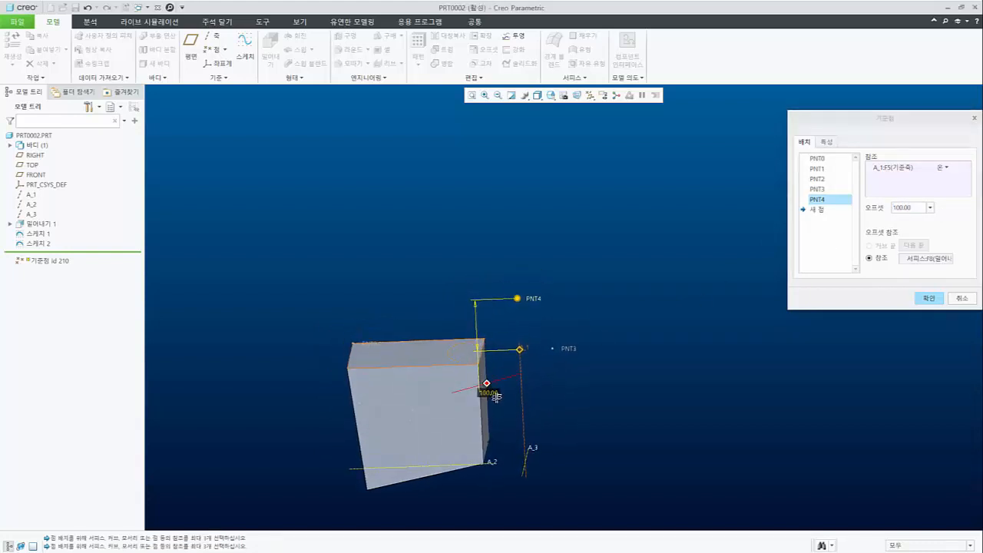
Set the fifth point's offset to -100 to reverse its side, and check its position from the front.
double_click(909, 207)
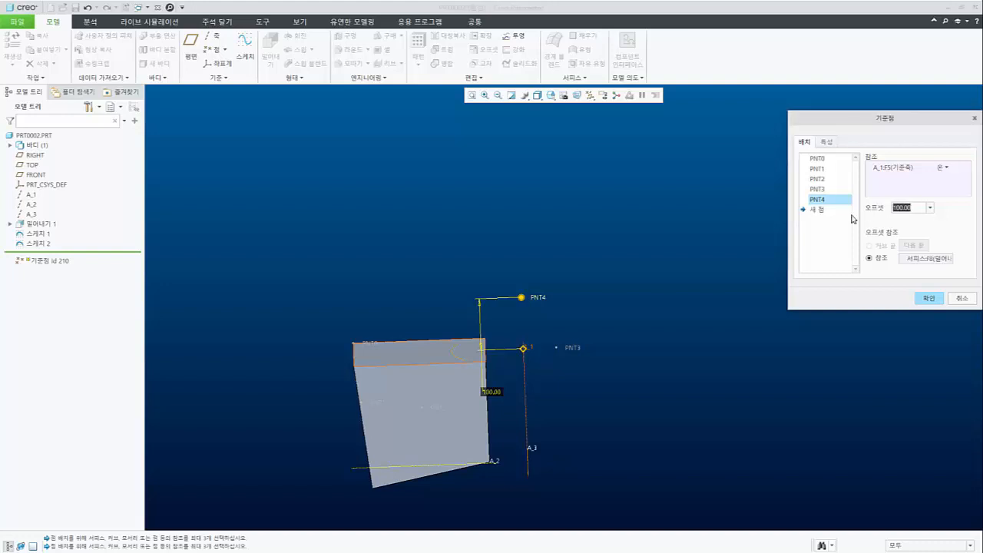
text(-)
key(Return)
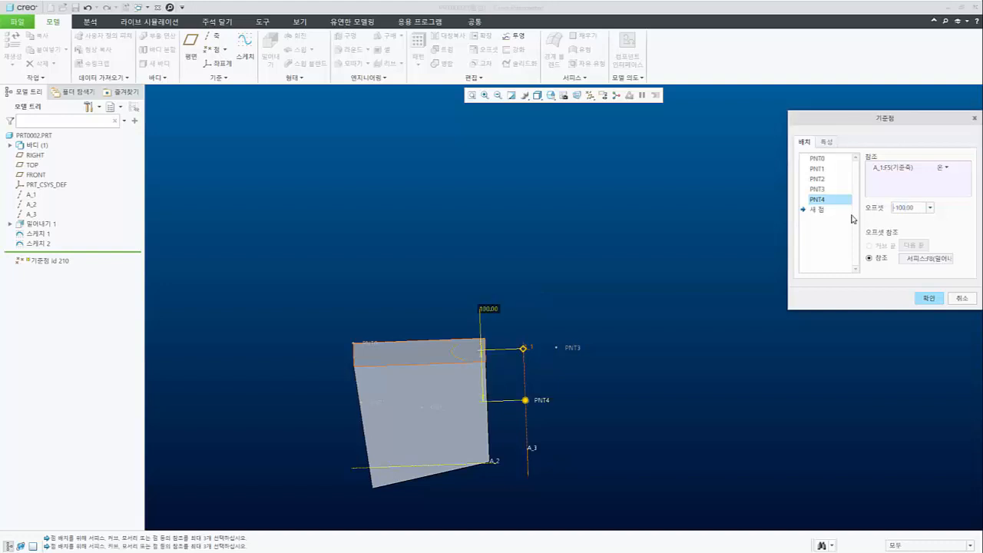
click(550, 94)
click(567, 143)
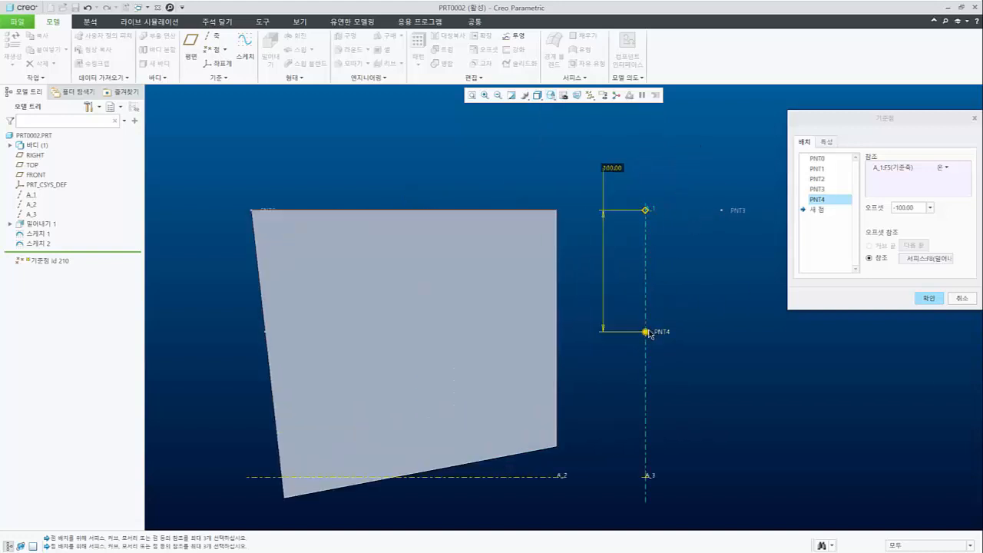
scroll(609, 334, up, 1)
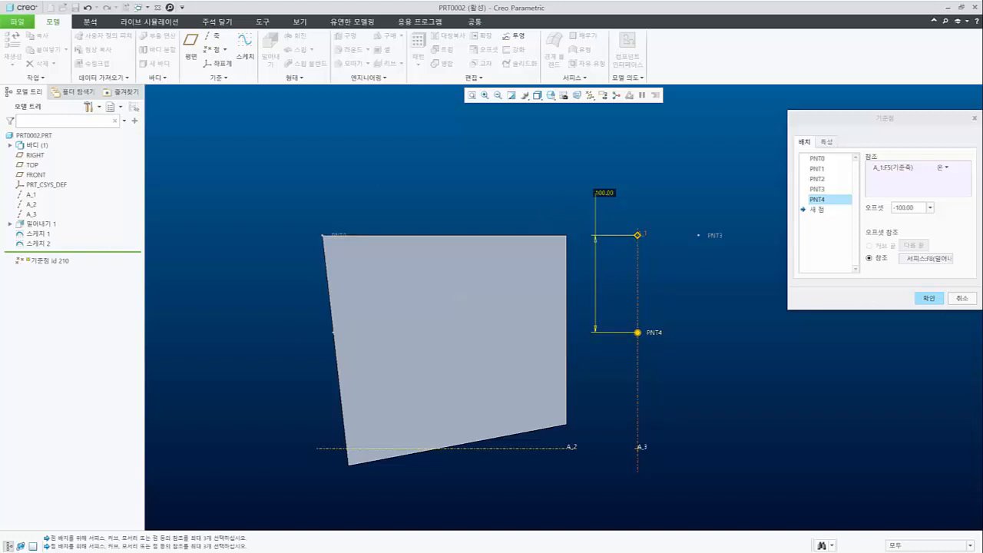
Add a sixth point on the S-shaped curve of Sketch 2 on the cube's face.
scroll(511, 302, up, 4)
middle_drag(557, 300, 367, 330)
click(817, 209)
middle_drag(587, 292, 429, 198)
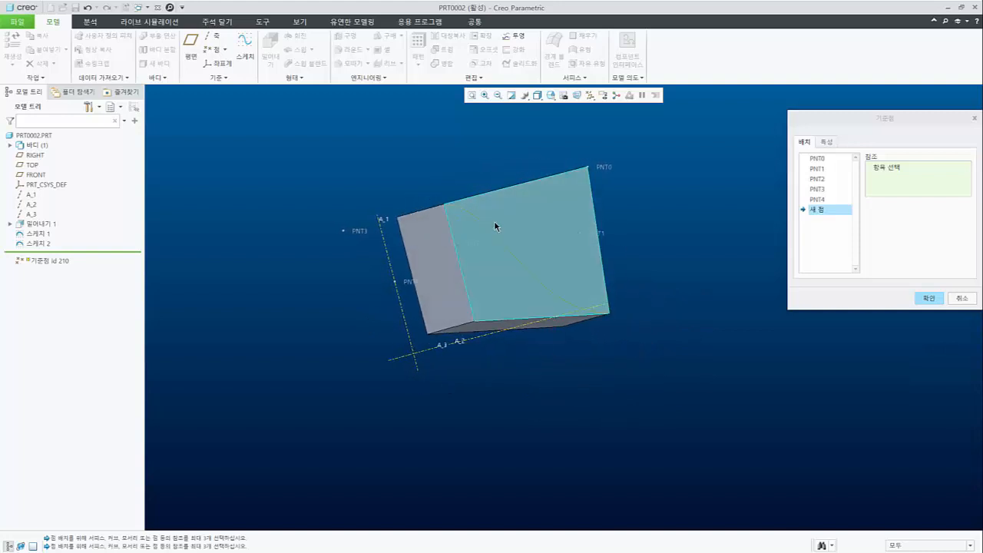
middle_drag(540, 277, 518, 250)
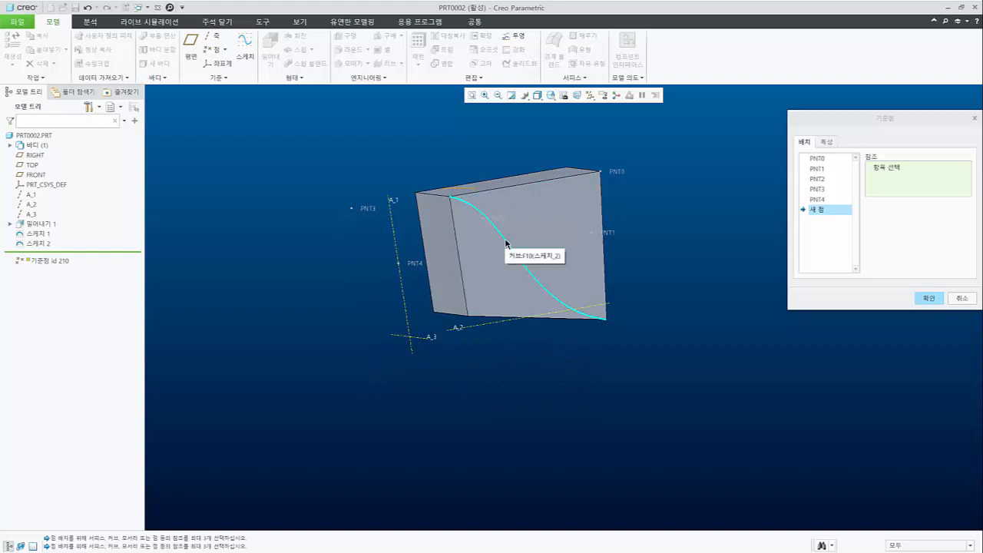
click(505, 244)
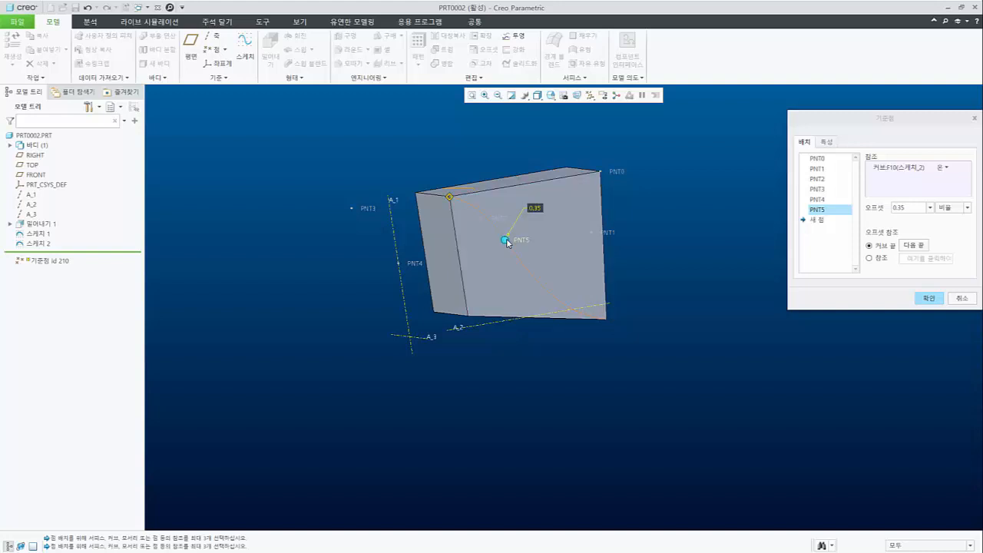
Try moving the sixth point along the curve to a ratio of 0.70, and undo the move.
drag(506, 243, 554, 295)
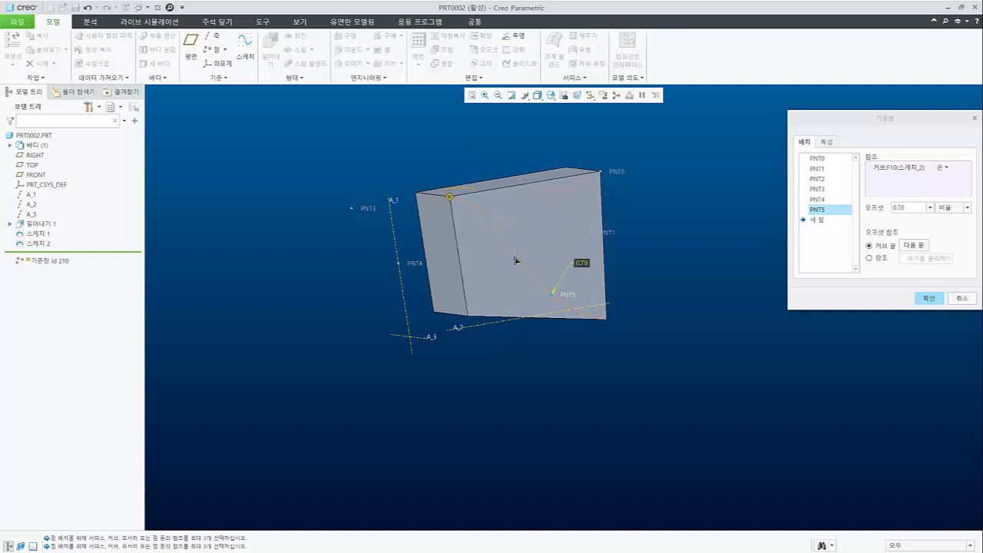
key(ctrl+z)
middle_drag(501, 254, 497, 288)
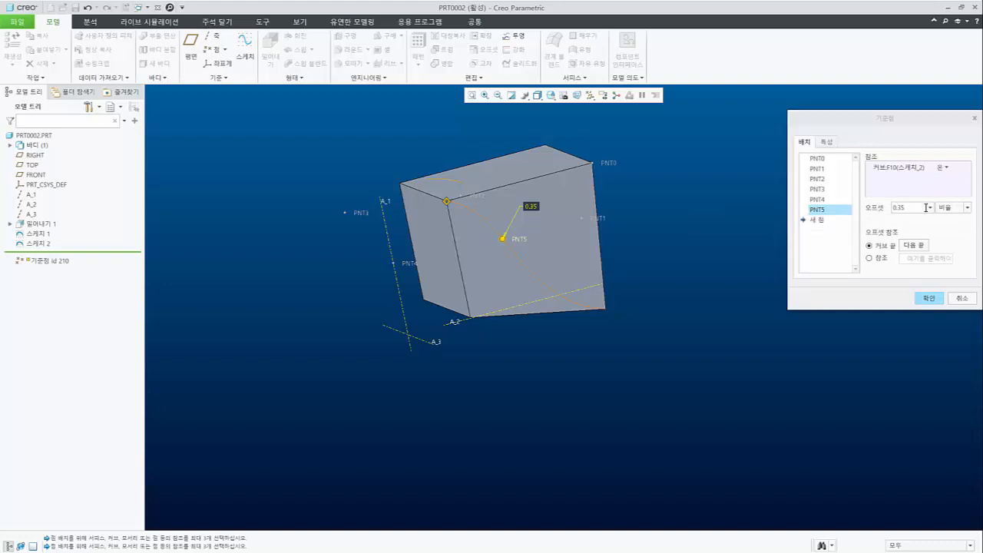
click(966, 207)
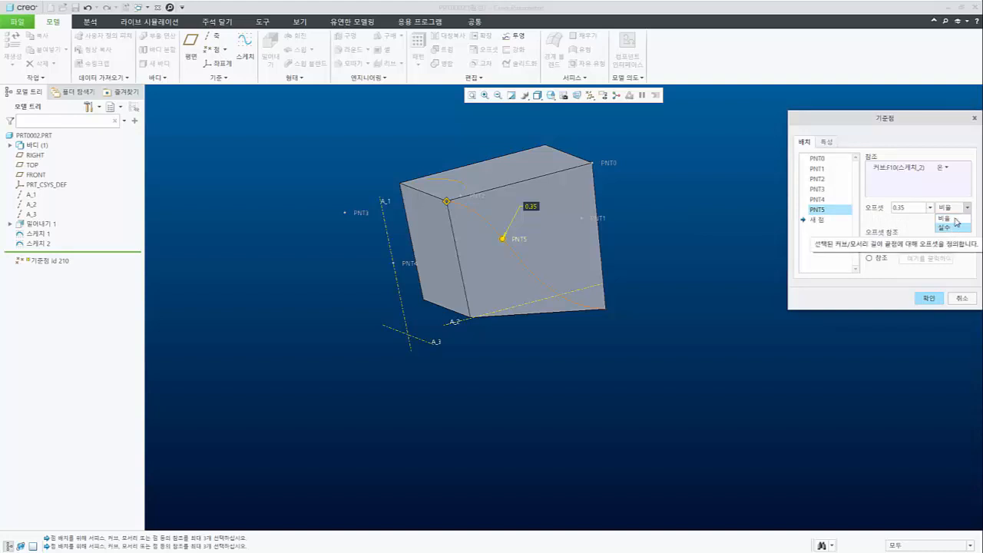
click(912, 226)
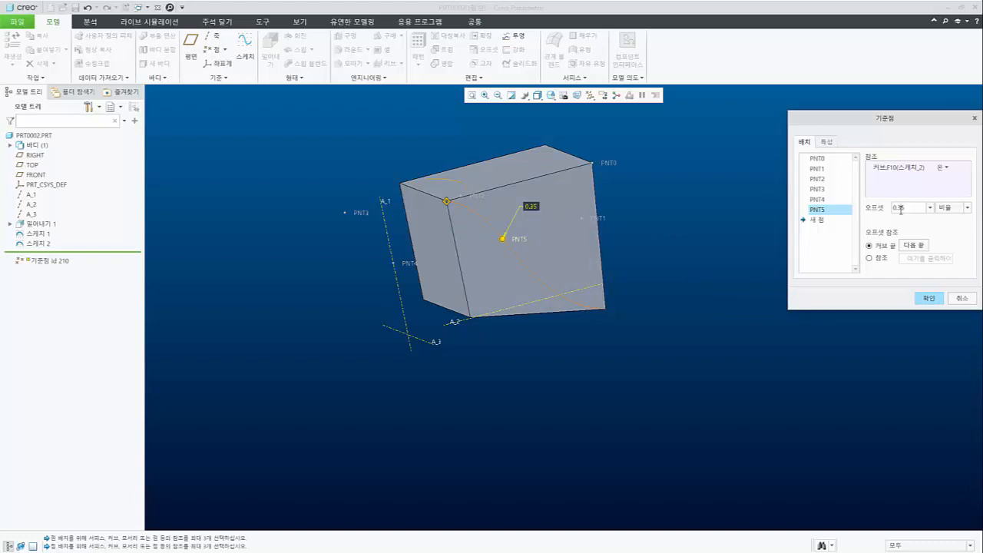
Try ratio offsets of 0 and 1 to place the sixth point at each end of the curve.
text(0.)
key(Return)
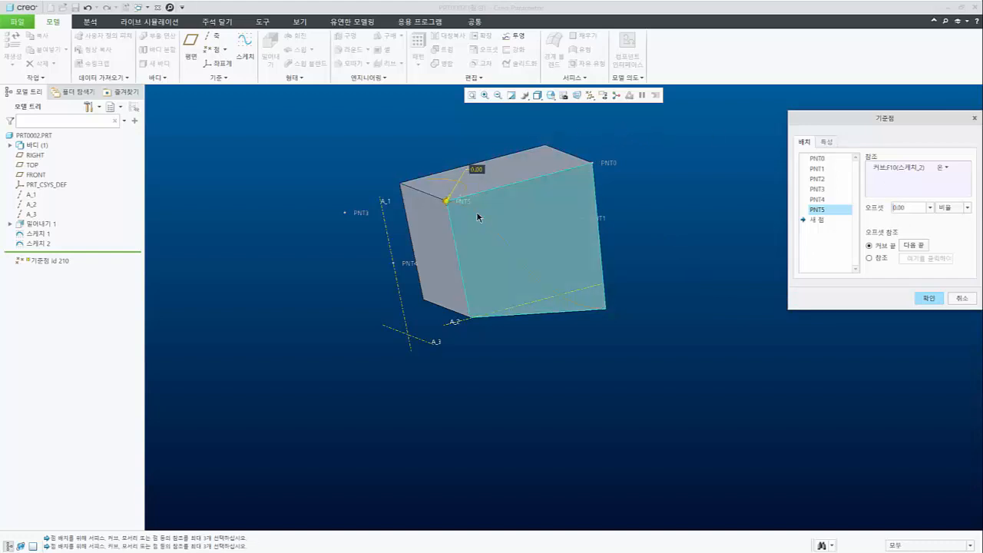
double_click(910, 206)
text(1)
key(Return)
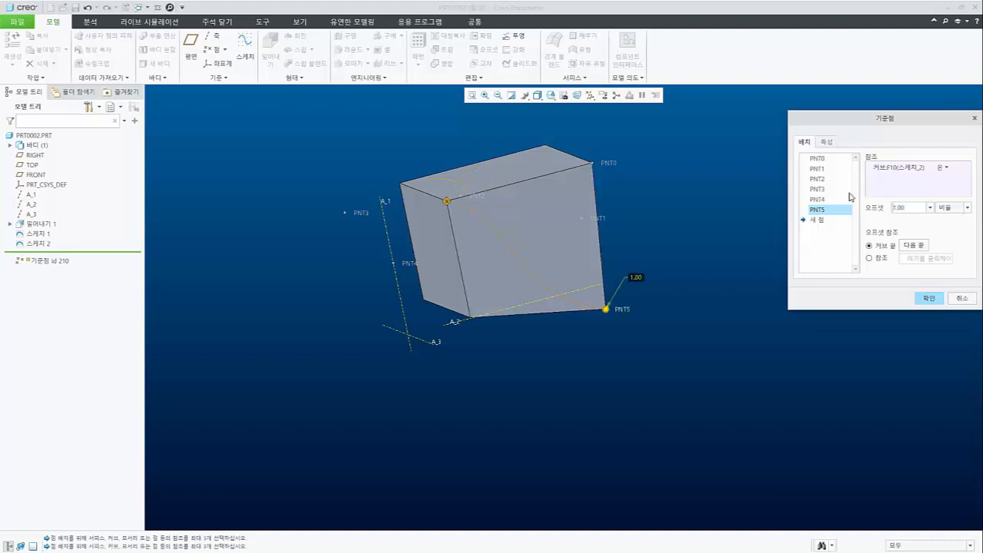
mouse_move(591, 269)
middle_down()
mouse_move(607, 246)
mouse_move(600, 264)
middle_up()
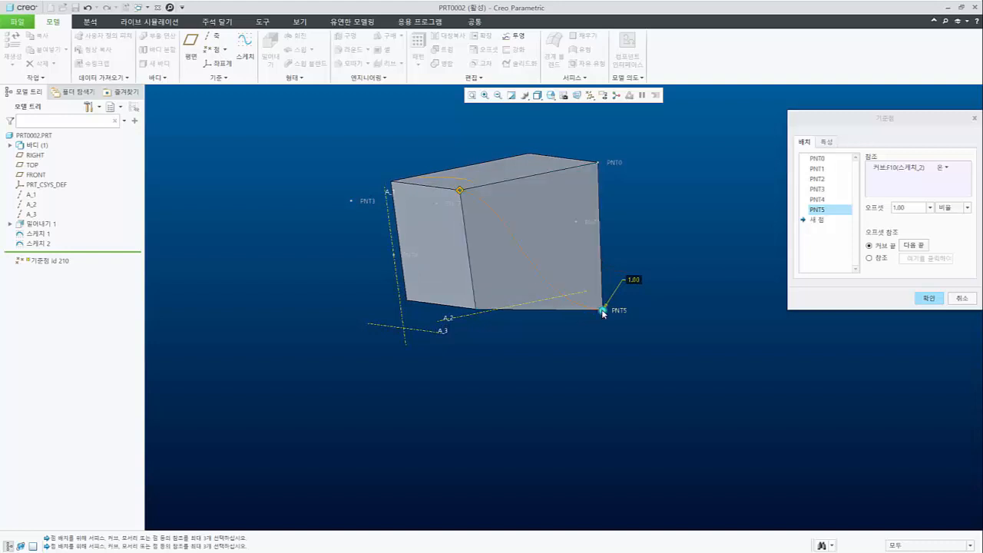
Set the sixth point's ratio offset along the curve to 0.5.
double_click(906, 208)
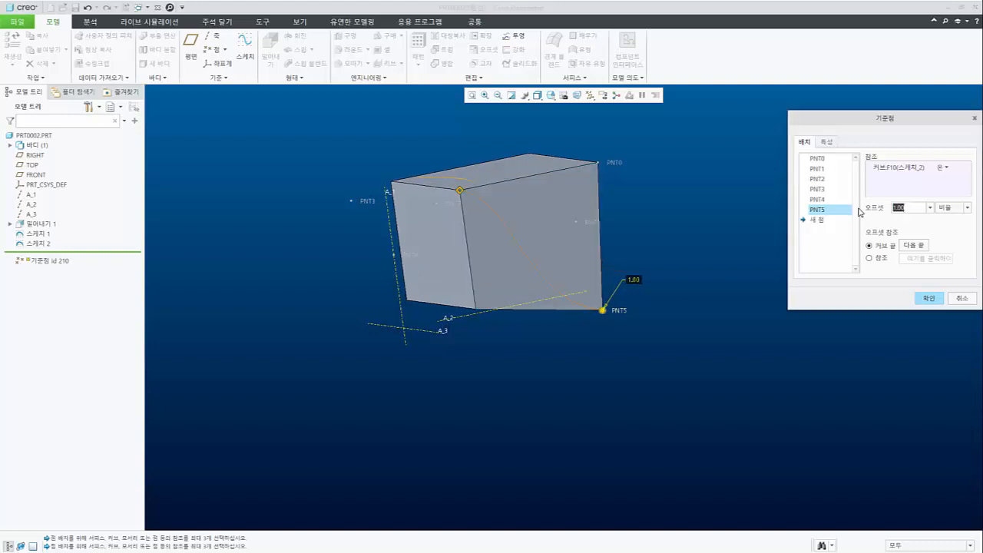
text(0.5)
key(Return)
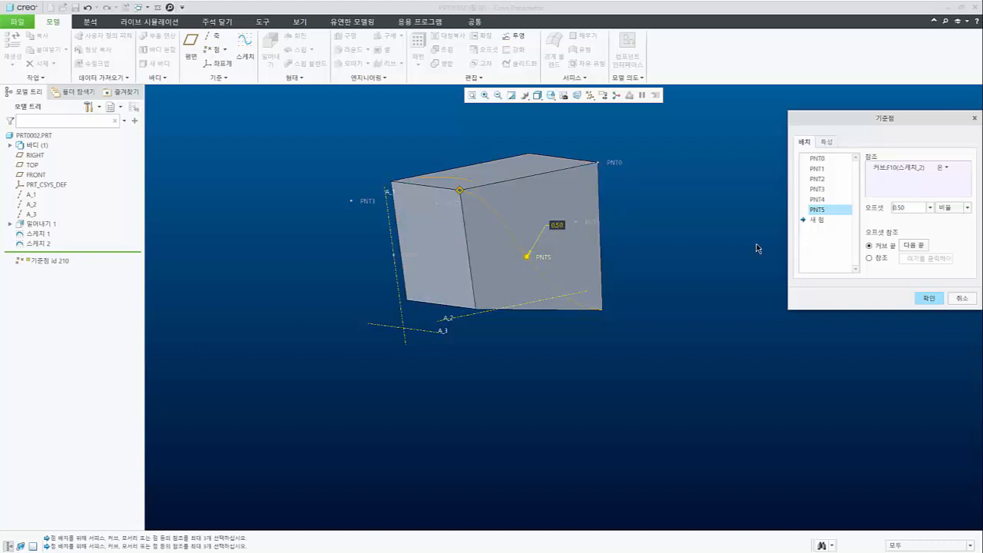
Switch the sixth point's offset from ratio to real length and set it to 100.
click(966, 208)
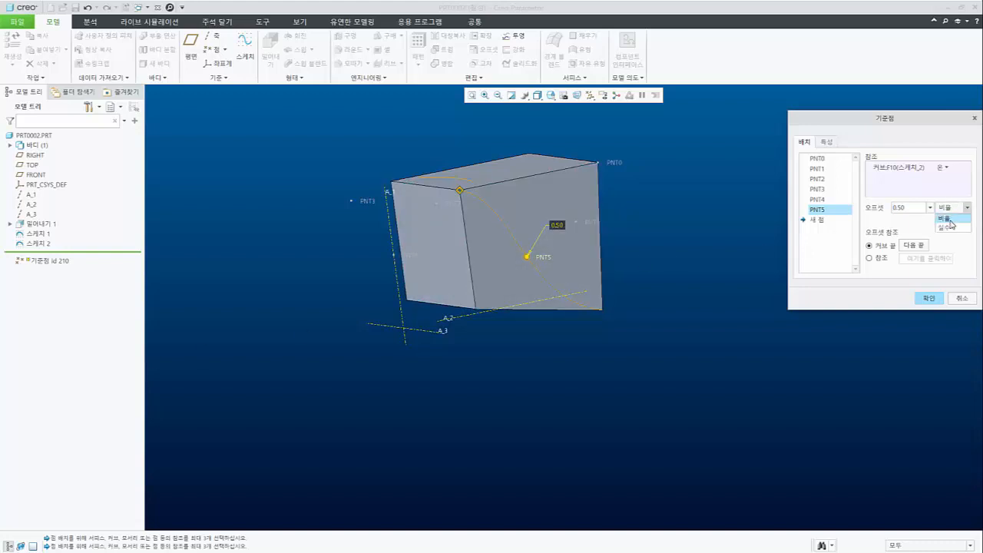
click(944, 229)
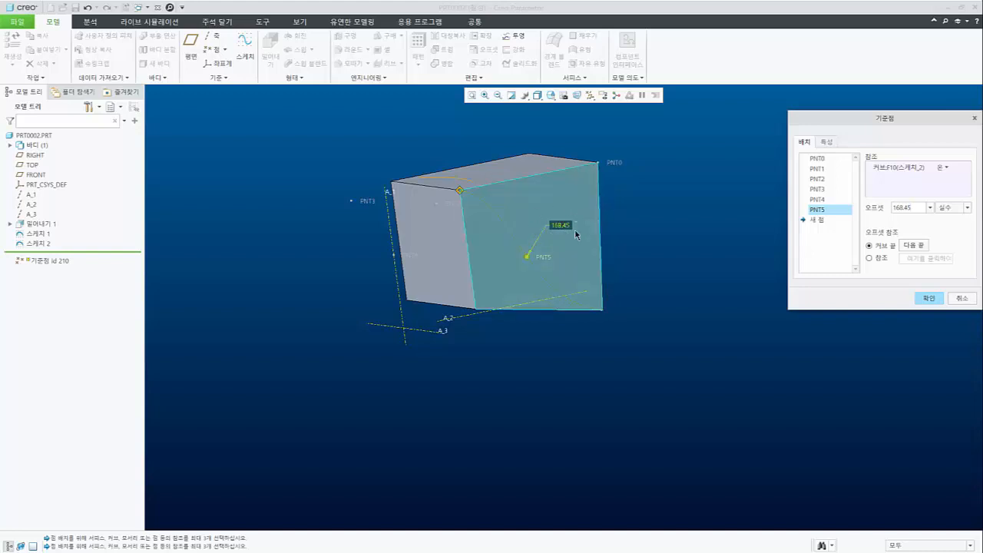
double_click(903, 207)
key(BackSpace)
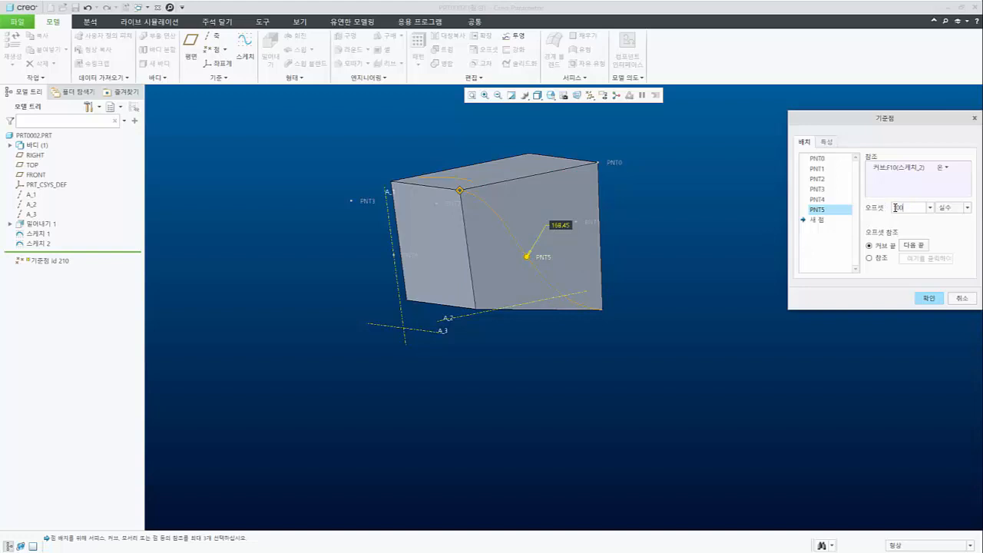
key(Return)
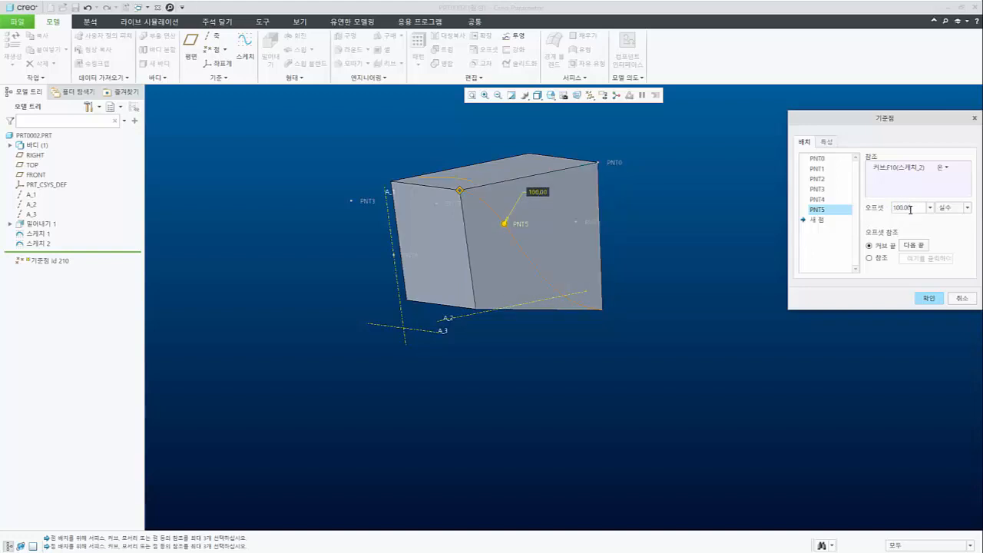
Set the sixth point's real-length offset from the curve end to 300, and inspect its position on the curve.
drag(910, 210, 868, 211)
text(3)
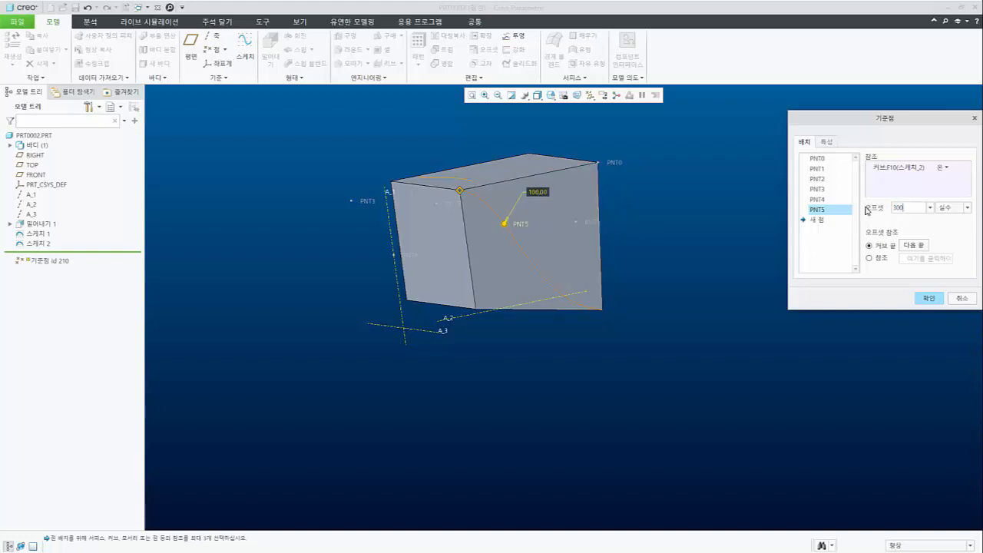
text(00)
key(Return)
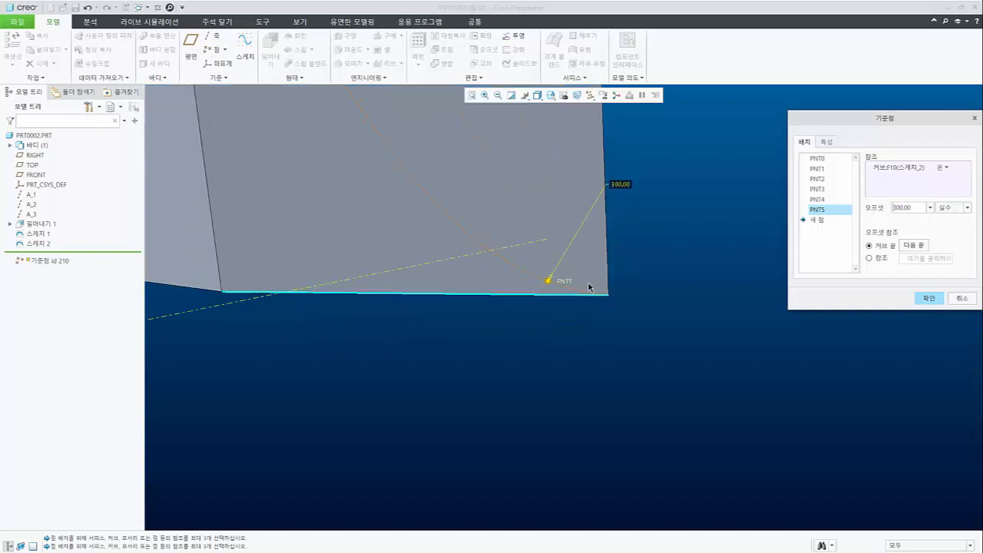
scroll(588, 283, down, 4)
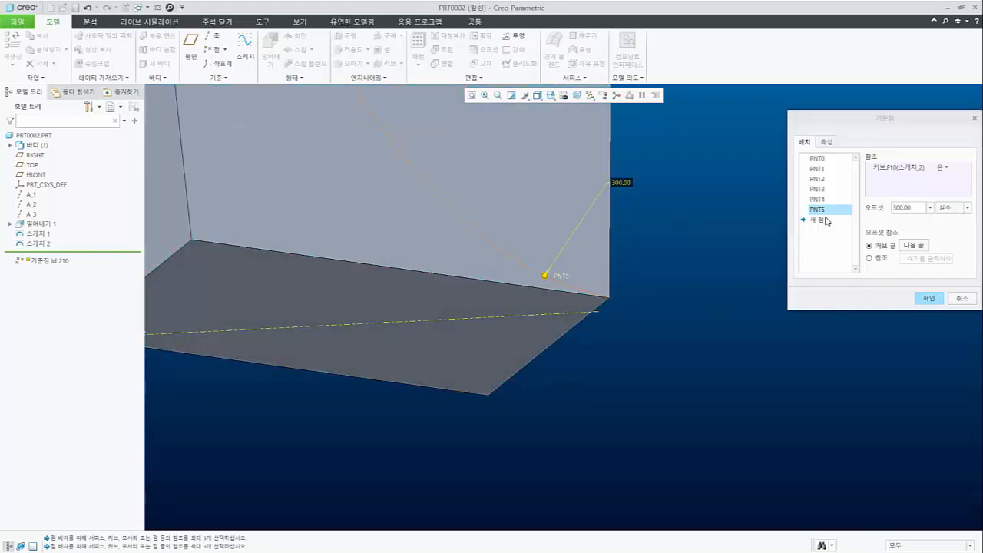
scroll(497, 362, up, 4)
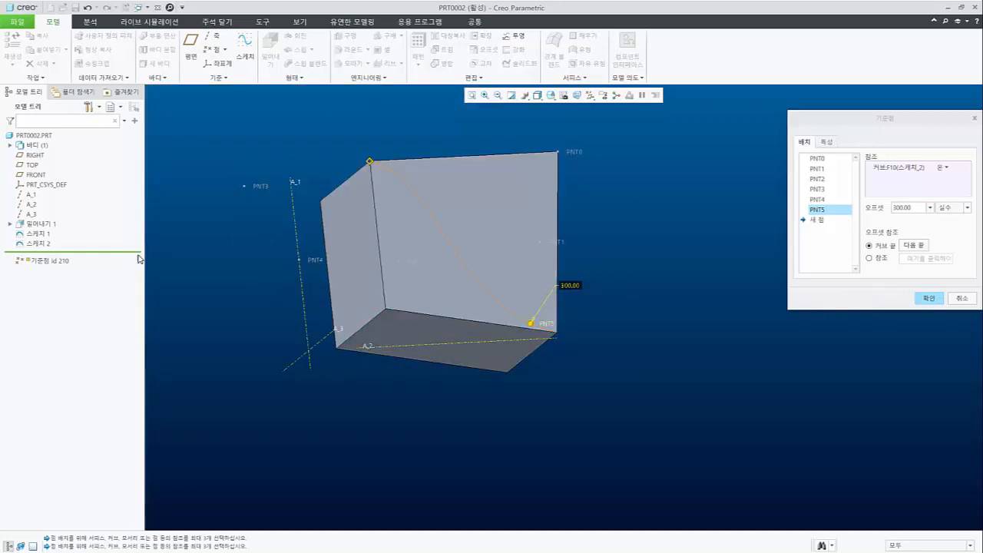
Change the sixth point's offset reference from the curve end to the cube's adjacent right side face.
click(880, 263)
scroll(545, 318, up, 3)
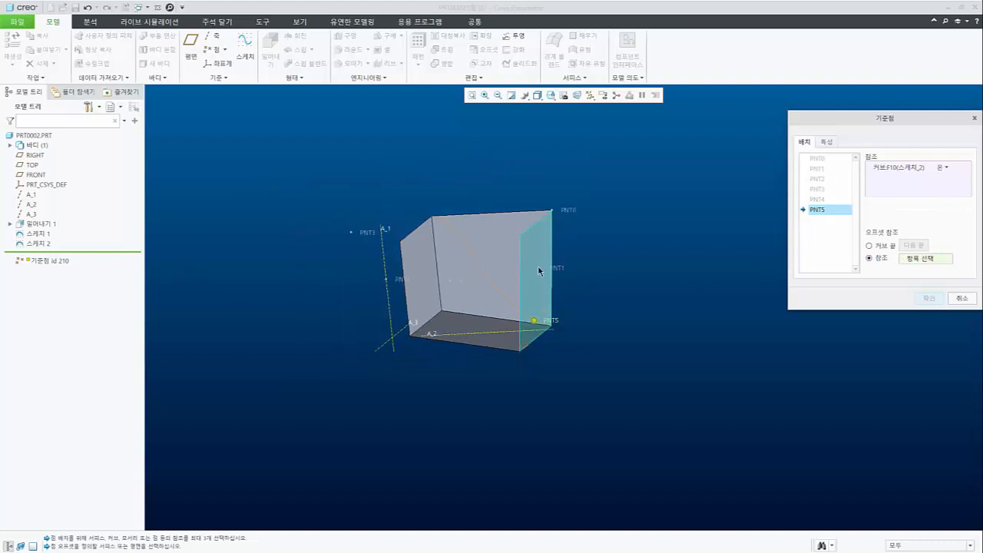
middle_drag(541, 311, 525, 295)
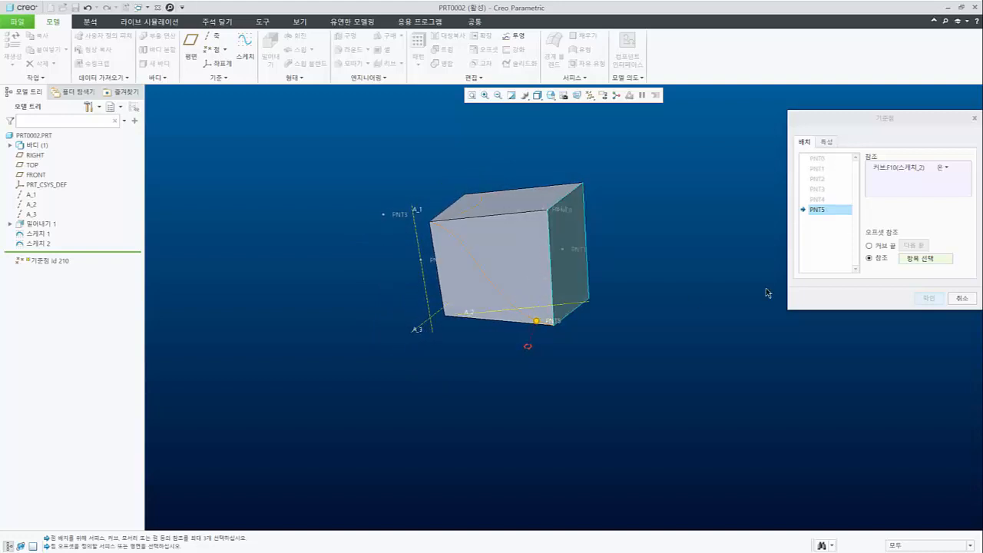
click(923, 258)
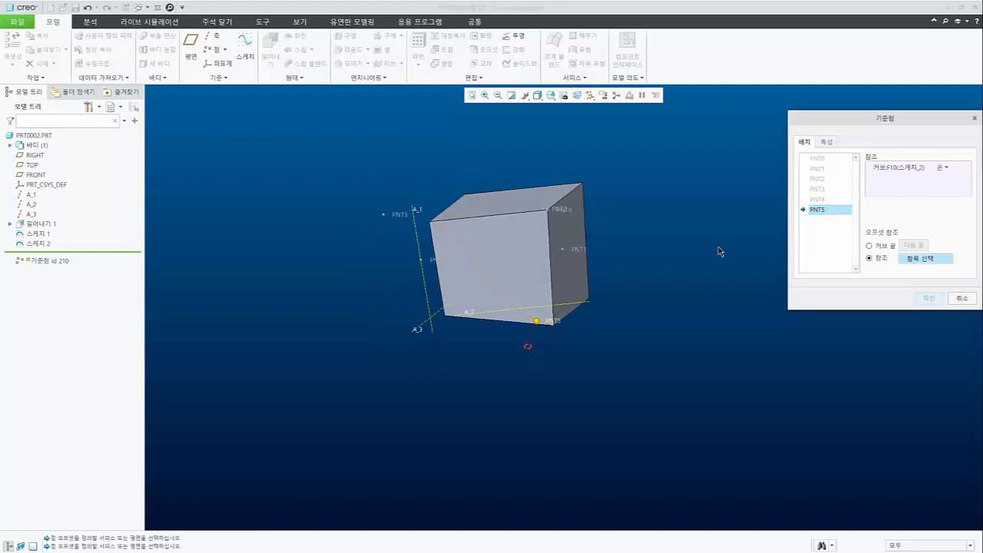
click(570, 272)
middle_drag(524, 279, 564, 323)
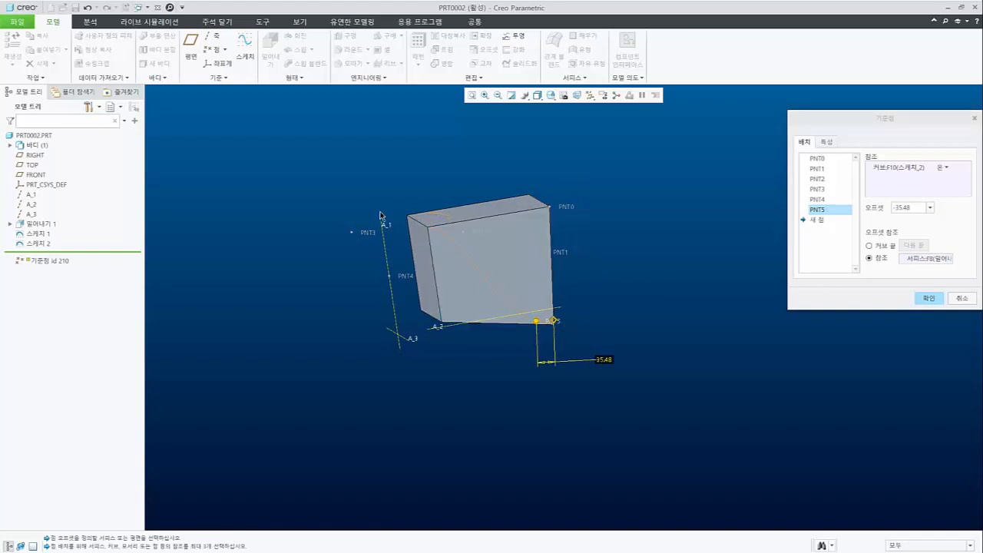
scroll(544, 299, up, 2)
mouse_move(544, 300)
middle_down()
mouse_move(527, 281)
mouse_move(530, 295)
middle_up()
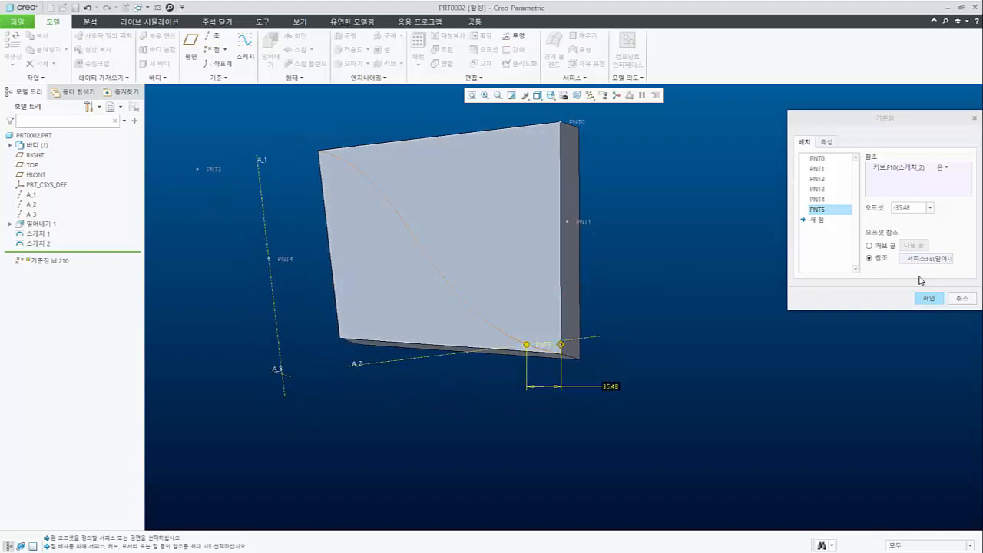
Set the sixth point's offset from the side face to -100, re-enter it to flip the point back onto the cube, and accept the datum points.
double_click(910, 207)
key(BackSpace)
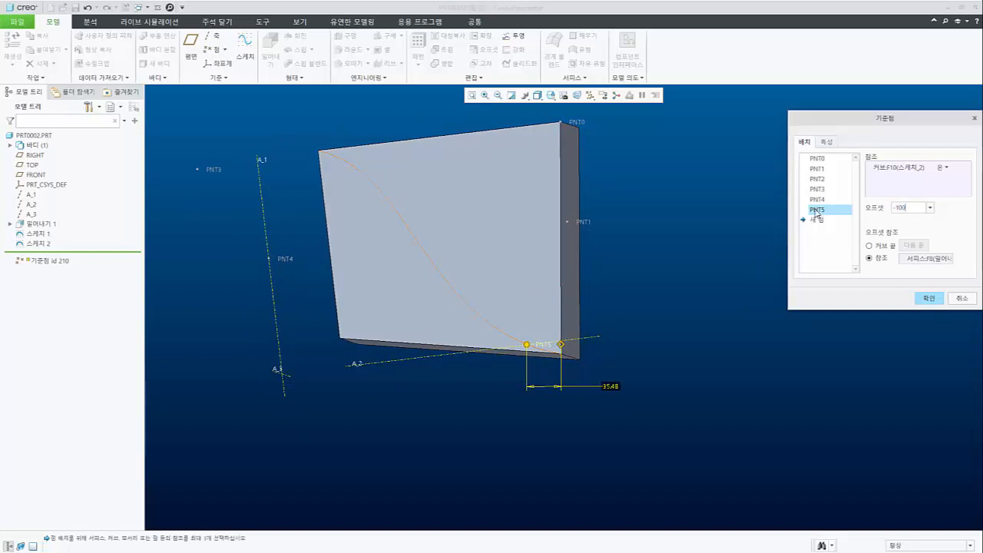
text(-100)
key(Return)
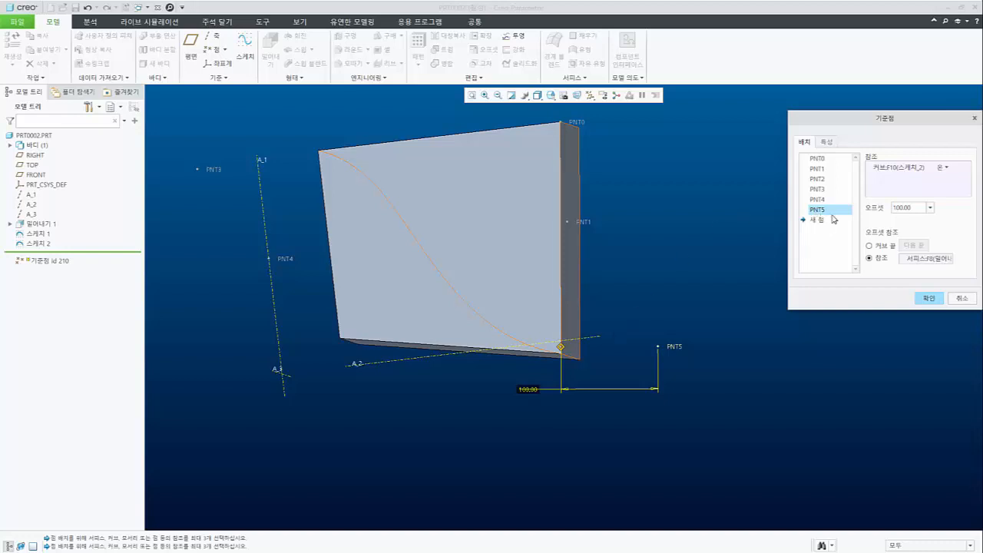
text(-1)
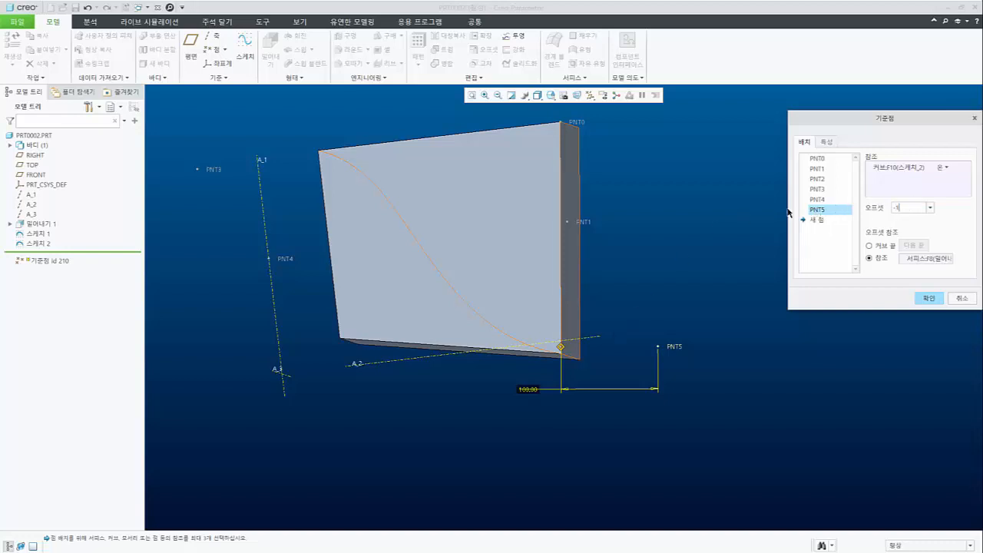
text(00)
key(Return)
mouse_move(544, 301)
middle_down()
mouse_move(547, 287)
mouse_move(542, 301)
mouse_move(522, 303)
mouse_move(553, 302)
middle_up()
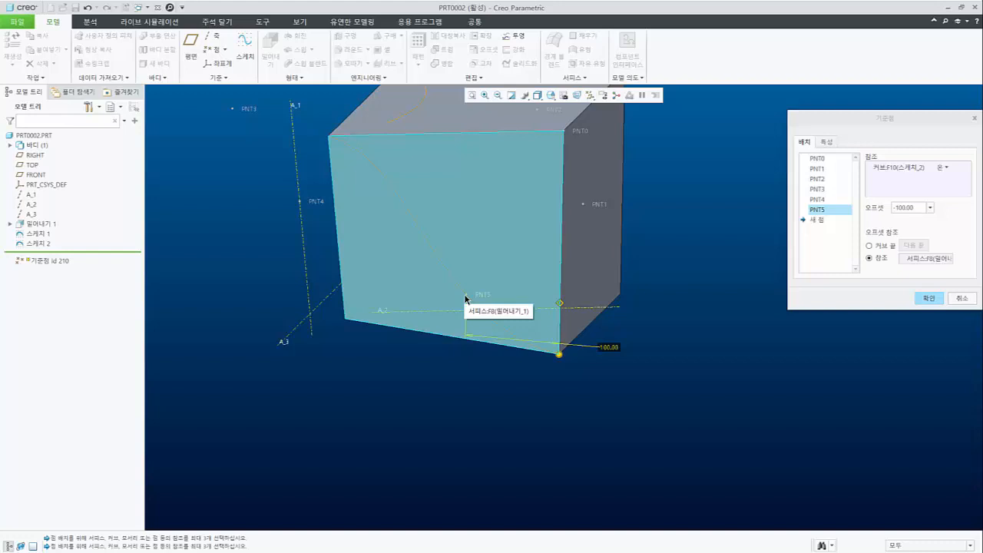
click(928, 300)
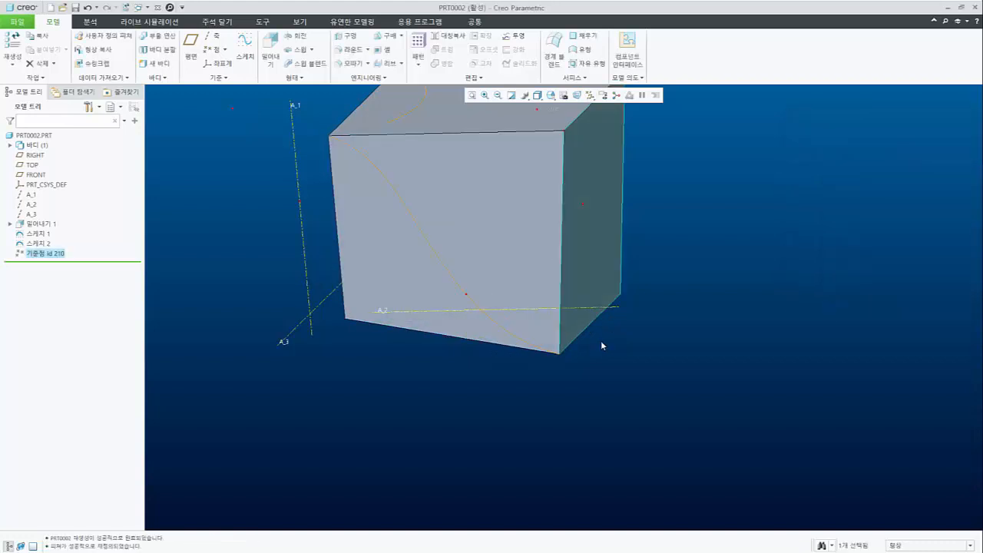
scroll(601, 340, down, 3)
middle_drag(600, 340, 408, 305)
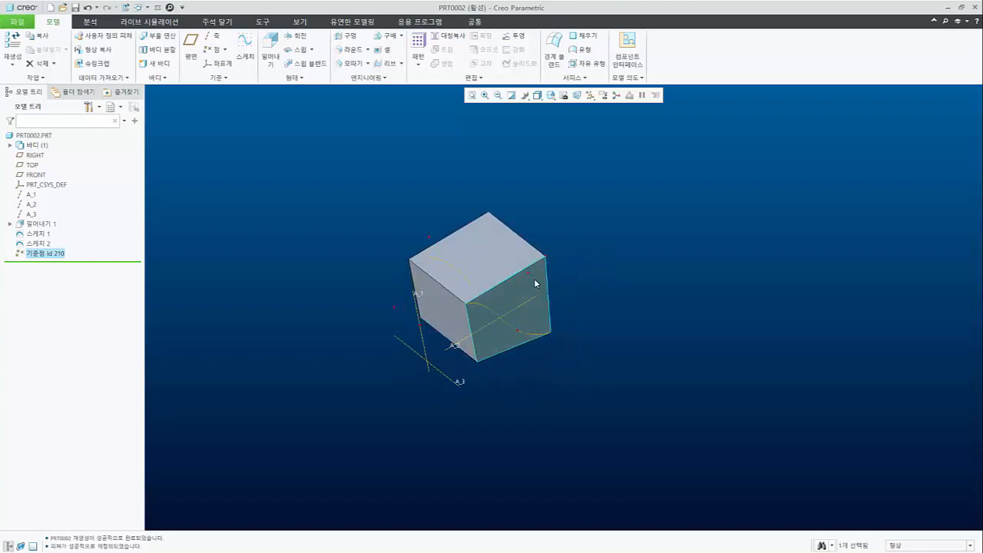